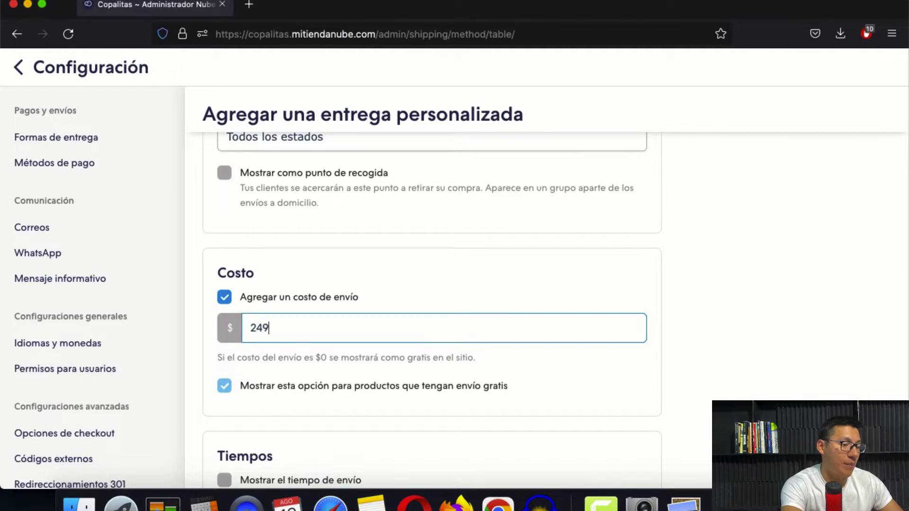
Step: Show a shipping time of 1 to 2 business days for the $249 custom delivery option and save it
{"action": "left_click", "coordinate": [649, 369]}
{"action": "scroll", "coordinate": [650, 369], "scroll_direction": "down", "scroll_amount": 5}
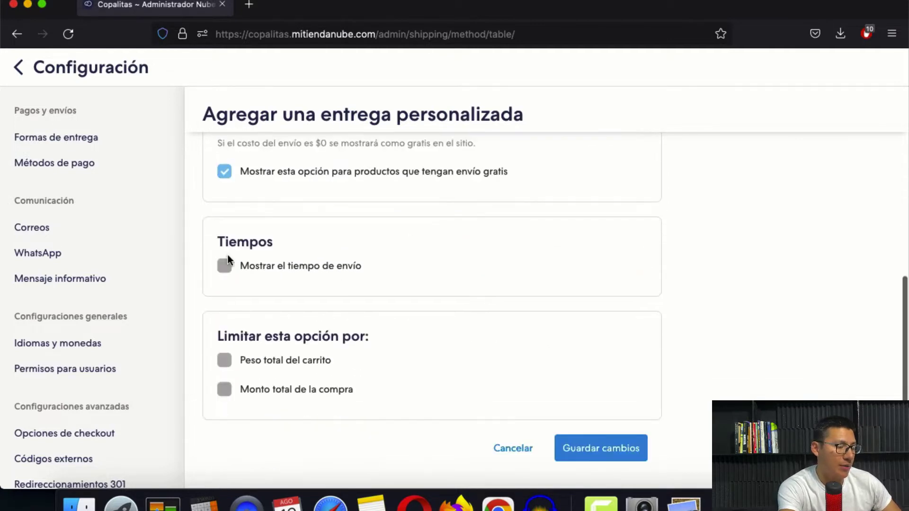
{"action": "left_click", "coordinate": [225, 267]}
{"action": "left_click", "coordinate": [279, 301]}
{"action": "left_click", "coordinate": [286, 298]}
{"action": "left_click", "coordinate": [376, 295]}
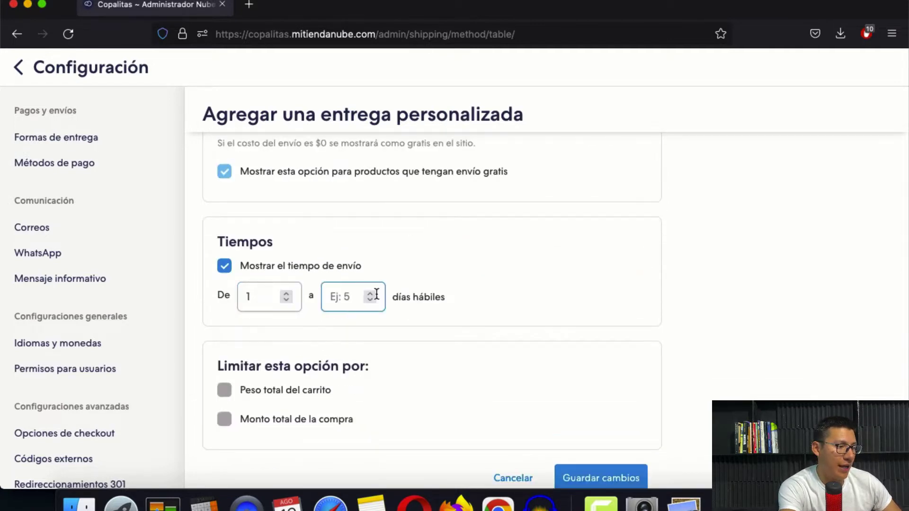
{"action": "left_click", "coordinate": [370, 294]}
{"action": "left_click", "coordinate": [370, 294]}
{"action": "left_click", "coordinate": [649, 327]}
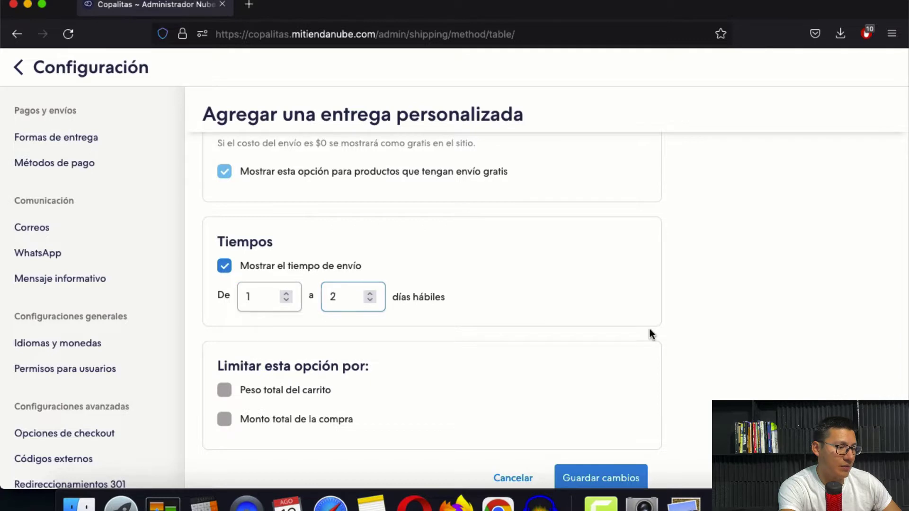
{"action": "scroll", "coordinate": [650, 331], "scroll_direction": "down", "scroll_amount": 2}
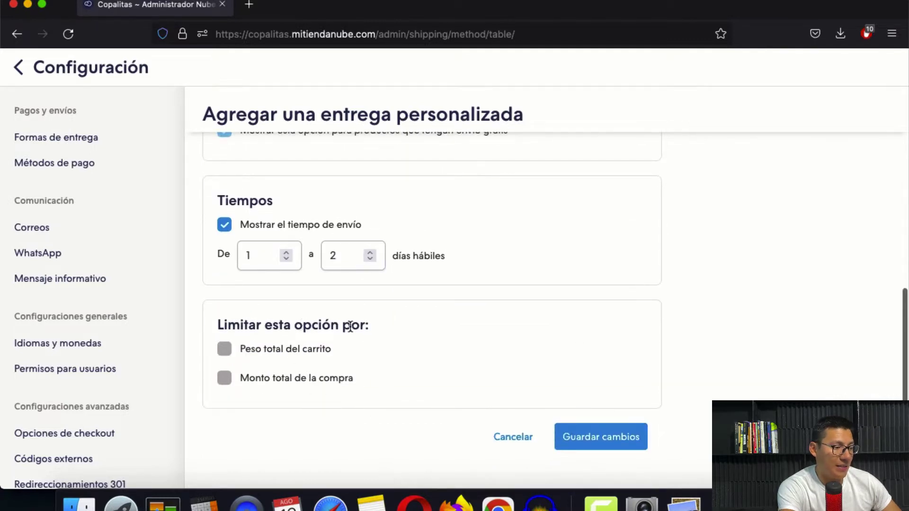
{"action": "left_click", "coordinate": [600, 438]}
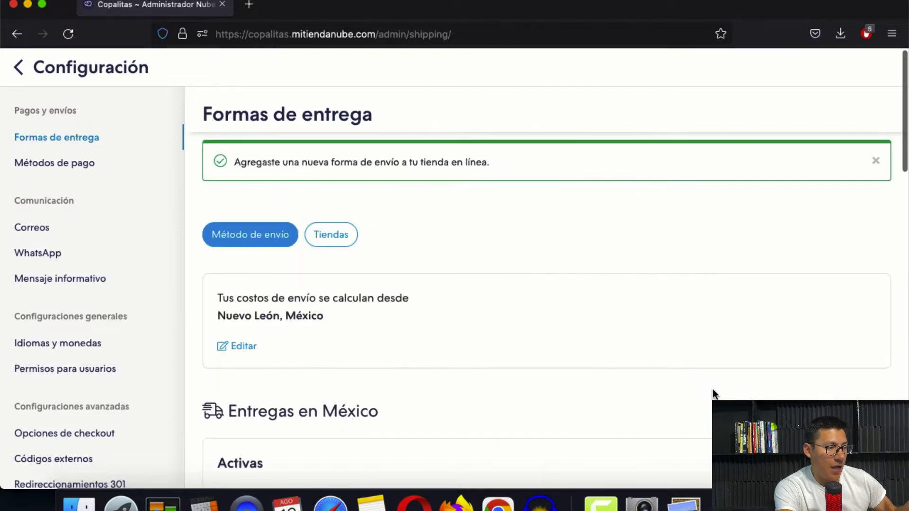
Step: Start another custom delivery option for all states and give it a shipping cost of $149
{"action": "scroll", "coordinate": [713, 393], "scroll_direction": "down", "scroll_amount": 10}
{"action": "scroll", "coordinate": [714, 393], "scroll_direction": "down", "scroll_amount": 10}
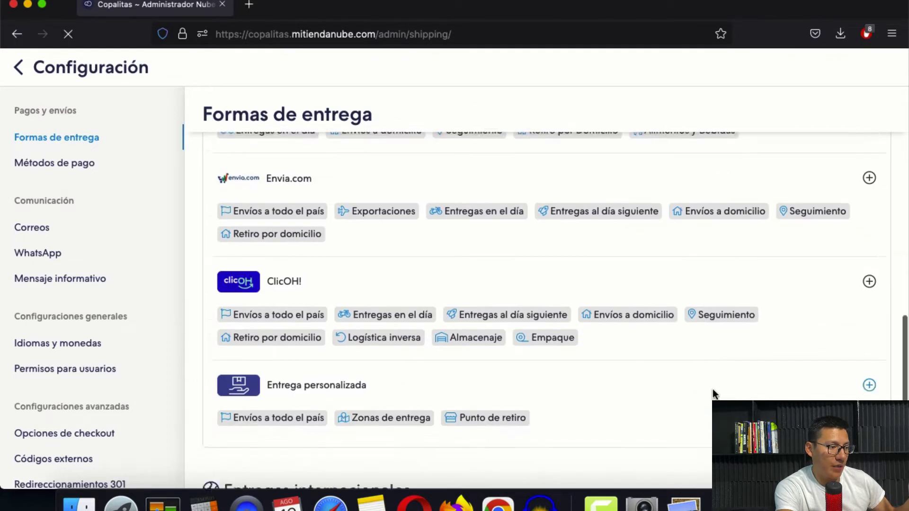
{"action": "left_click", "coordinate": [528, 269]}
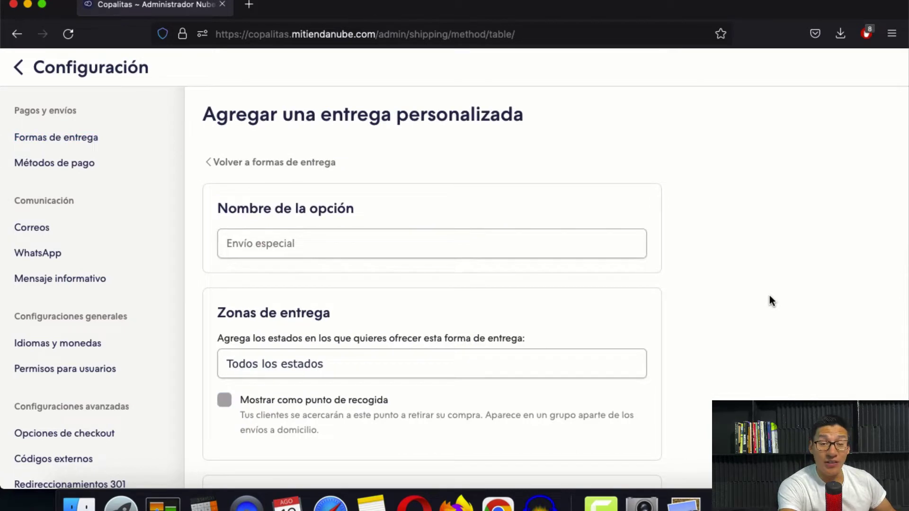
{"action": "left_click", "coordinate": [369, 251]}
{"action": "scroll", "coordinate": [478, 294], "scroll_direction": "down", "scroll_amount": 3}
{"action": "left_click", "coordinate": [338, 256]}
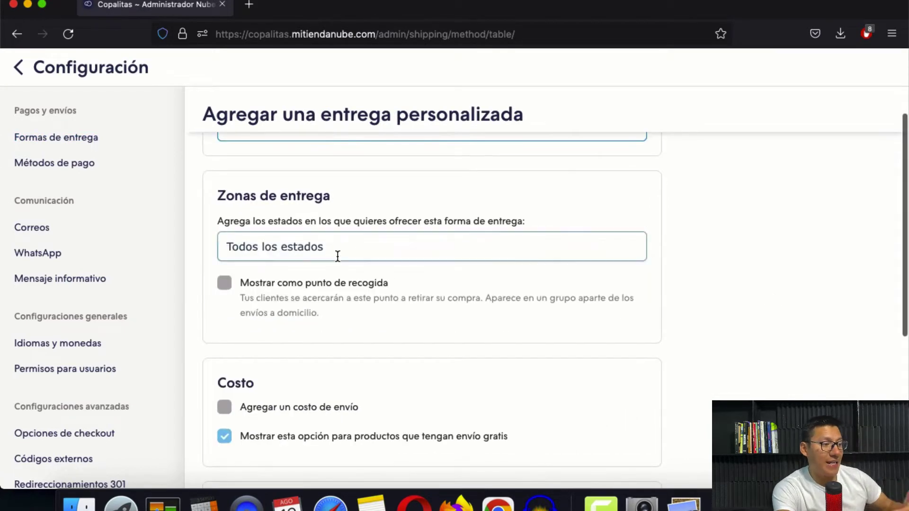
{"action": "scroll", "coordinate": [338, 257], "scroll_direction": "down", "scroll_amount": 4}
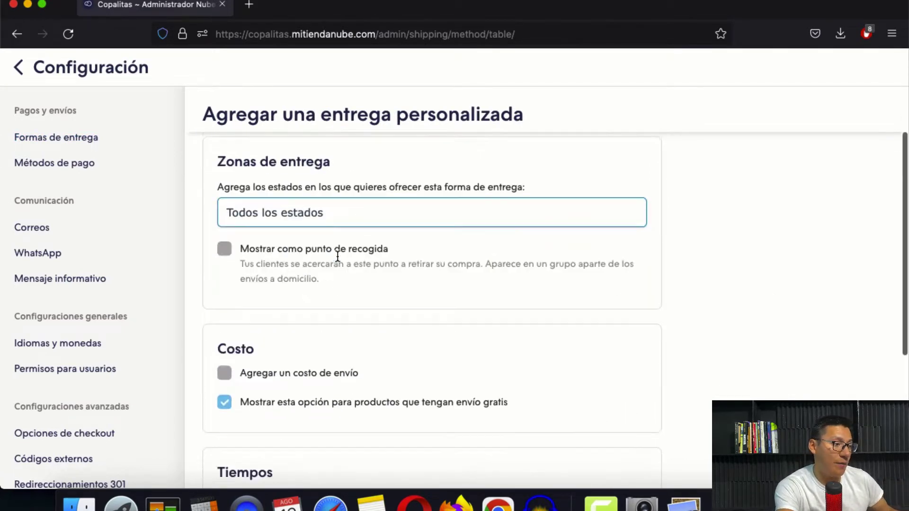
{"action": "left_click", "coordinate": [233, 271]}
{"action": "left_click_drag", "start_coordinate": [267, 291], "coordinate": [224, 303]}
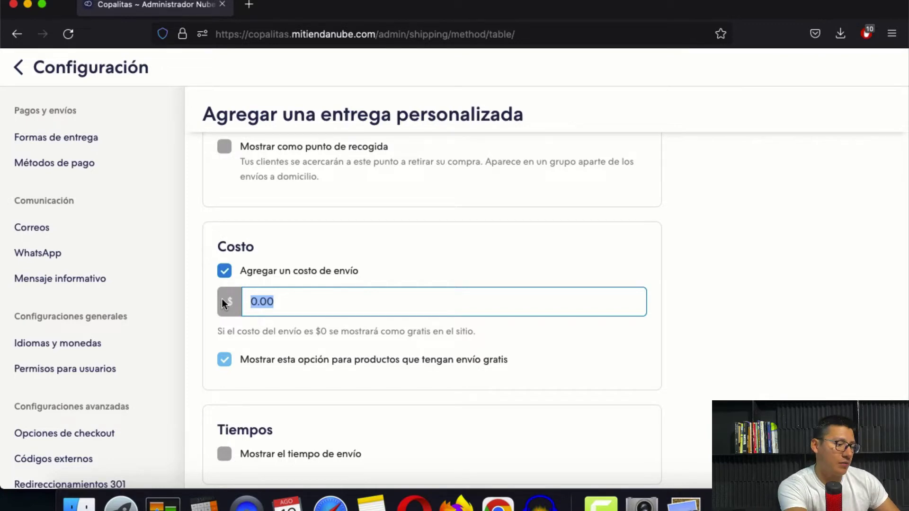
{"action": "type", "text": "149"}
Step: Show a shipping time of 3 to 5 business days for the $149 delivery option and save it
{"action": "scroll", "coordinate": [247, 272], "scroll_direction": "down", "scroll_amount": 5}
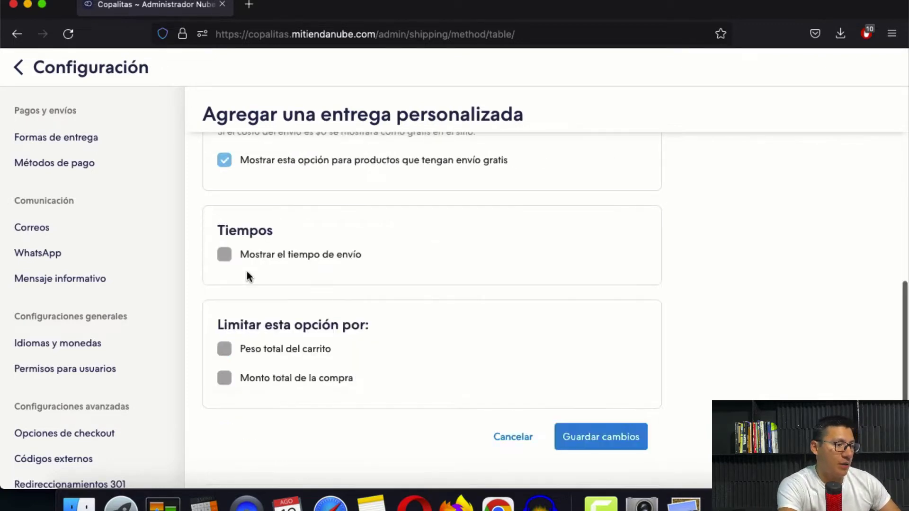
{"action": "left_click", "coordinate": [224, 255]}
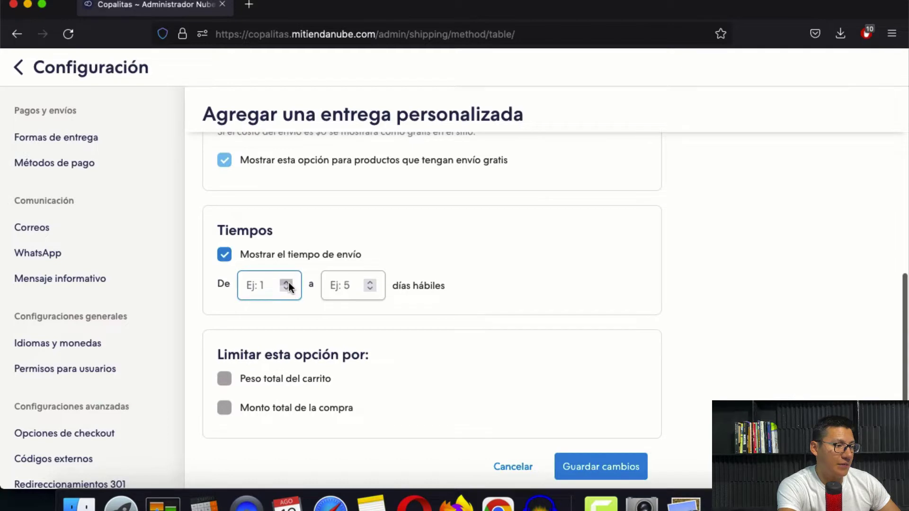
{"action": "type", "text": "3"}
{"action": "key", "text": "Tab"}
{"action": "left_click", "coordinate": [370, 282]}
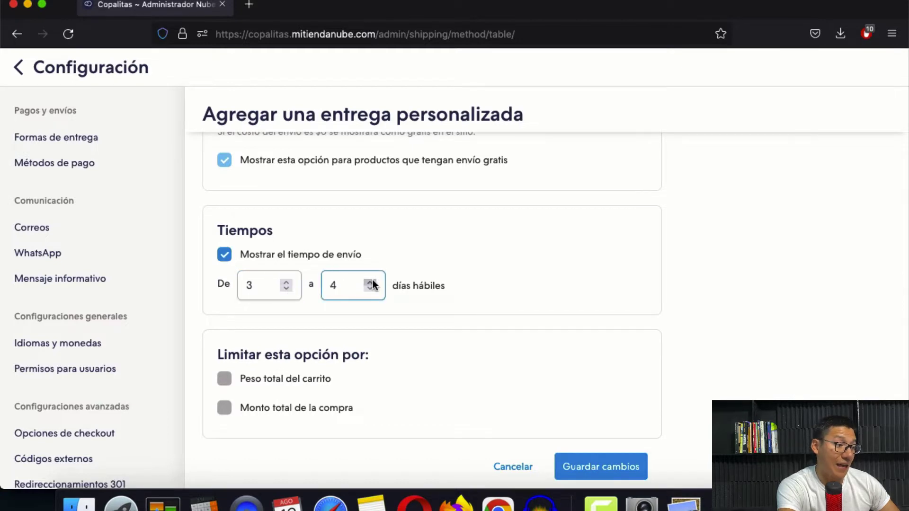
{"action": "scroll", "coordinate": [509, 306], "scroll_direction": "down", "scroll_amount": 1}
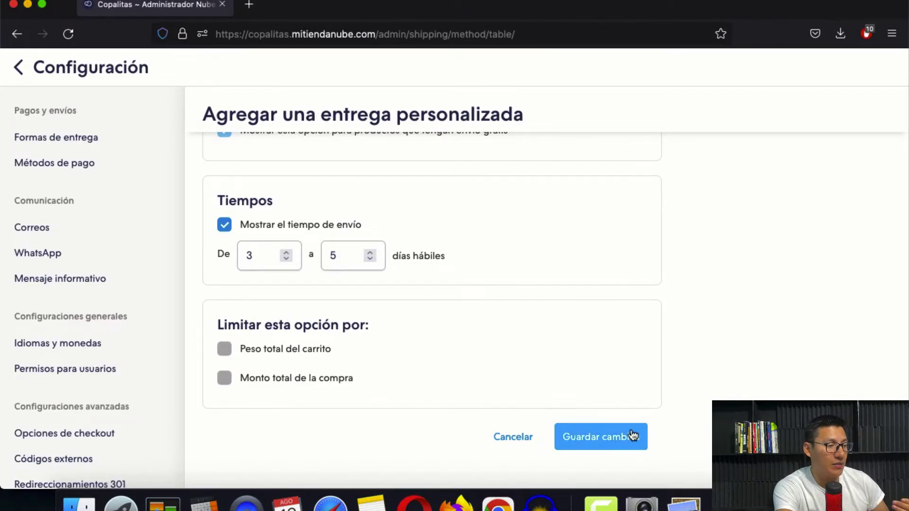
{"action": "left_click", "coordinate": [612, 440]}
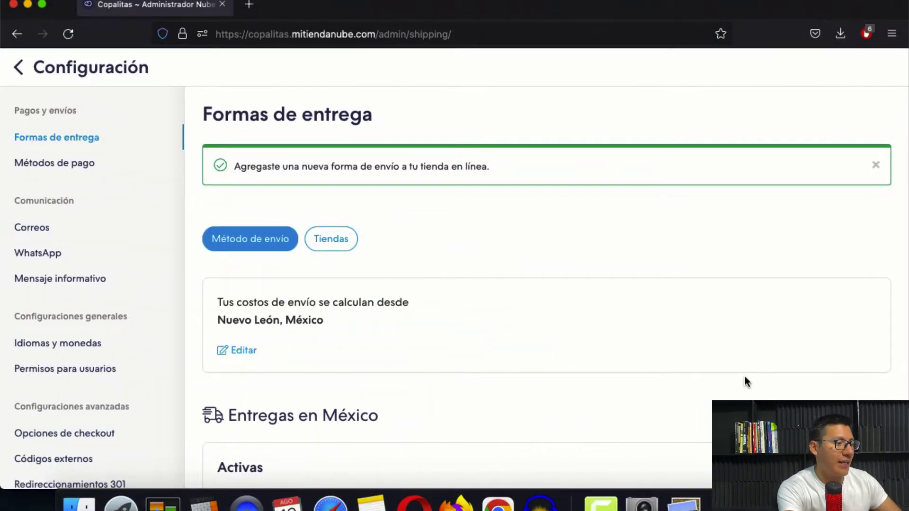
Step: Start another custom delivery option and name it "Fedex Envío Standard"
{"action": "scroll", "coordinate": [745, 379], "scroll_direction": "down", "scroll_amount": 15}
{"action": "left_click", "coordinate": [870, 296]}
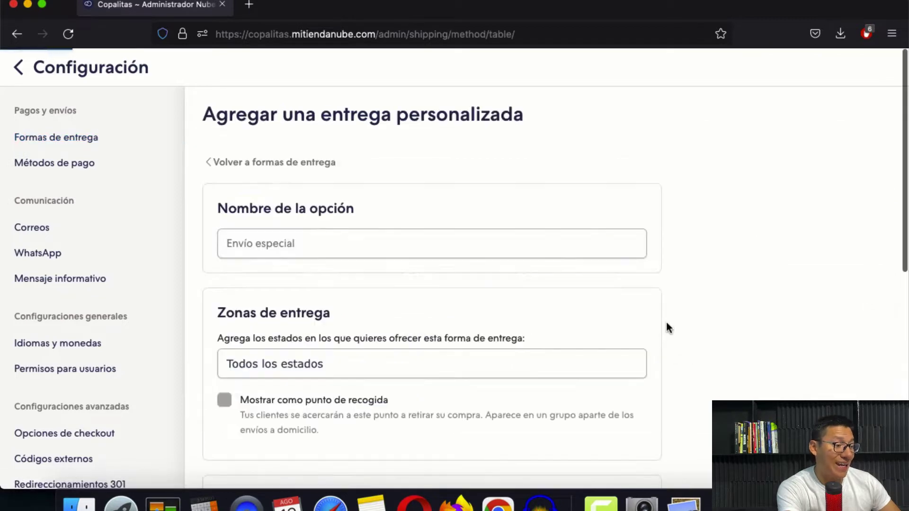
{"action": "left_click", "coordinate": [339, 251]}
{"action": "left_click", "coordinate": [309, 279]}
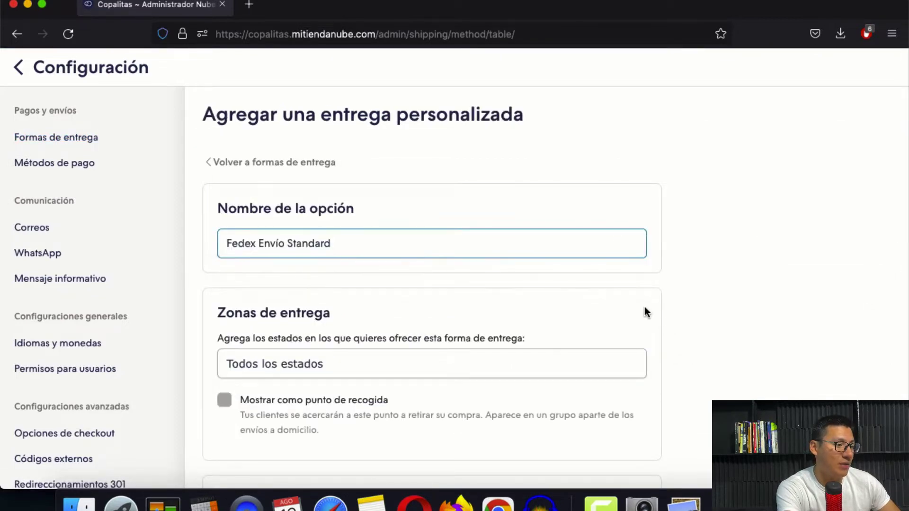
Step: Leave the Fedex Envío Standard option without a shipping cost and show a shipping time of 3 to 5 business days
{"action": "scroll", "coordinate": [740, 322], "scroll_direction": "down", "scroll_amount": 3}
{"action": "scroll", "coordinate": [483, 241], "scroll_direction": "down", "scroll_amount": 3}
{"action": "left_click", "coordinate": [226, 266]}
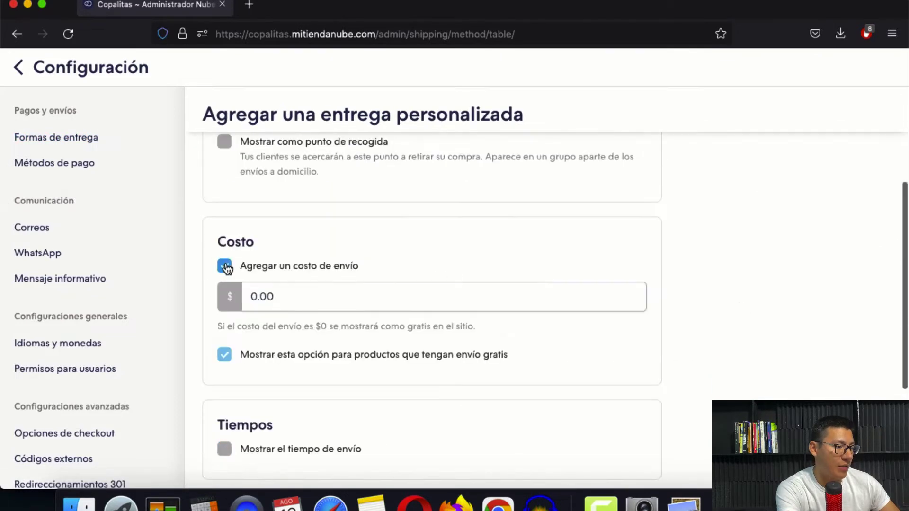
{"action": "left_click", "coordinate": [225, 266]}
{"action": "scroll", "coordinate": [425, 297], "scroll_direction": "down", "scroll_amount": 3}
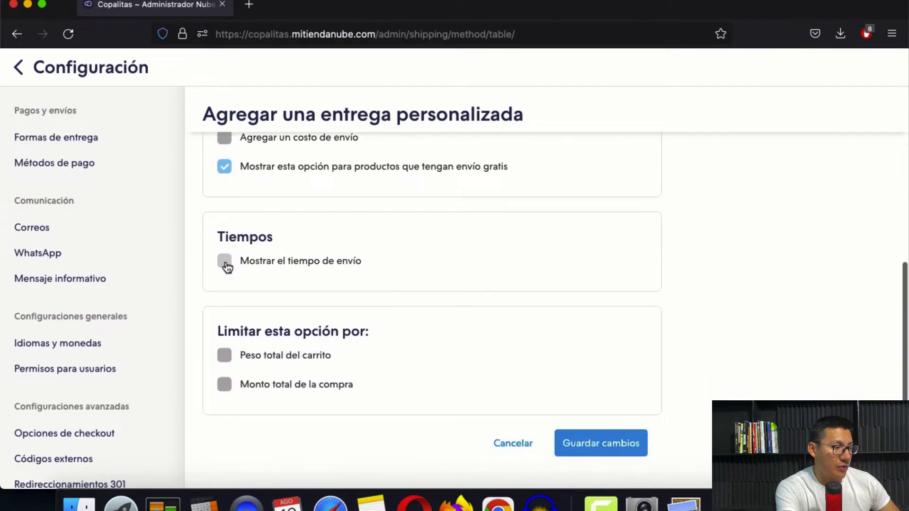
{"action": "left_click", "coordinate": [225, 262]}
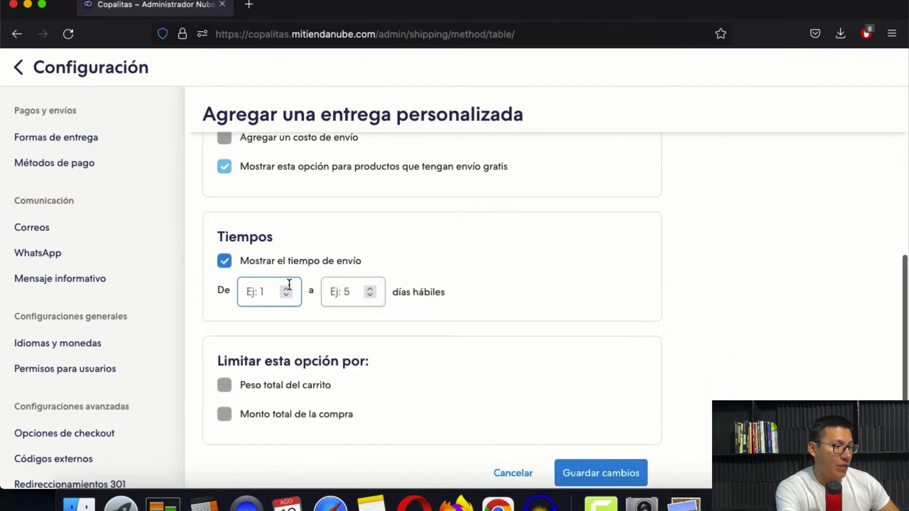
{"action": "type", "text": "3"}
{"action": "left_click", "coordinate": [373, 292]}
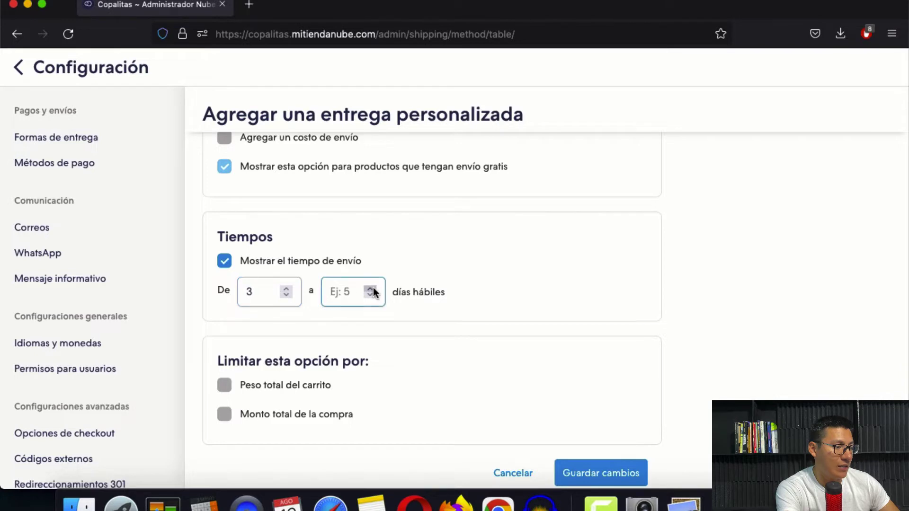
{"action": "left_click", "coordinate": [370, 288]}
{"action": "scroll", "coordinate": [408, 331], "scroll_direction": "down", "scroll_amount": 2}
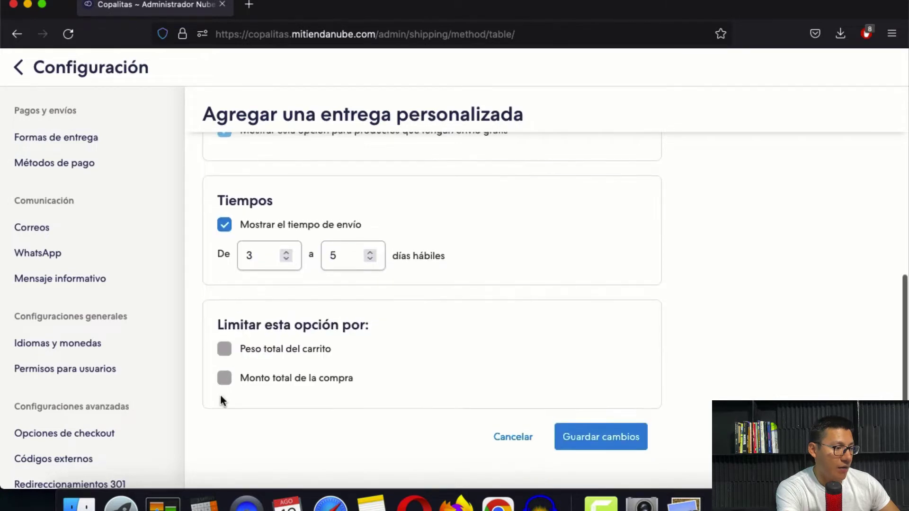
Step: Limit the free delivery option to purchase totals from $999, with no upper limit, and save it
{"action": "left_click", "coordinate": [223, 382]}
{"action": "left_click", "coordinate": [301, 410]}
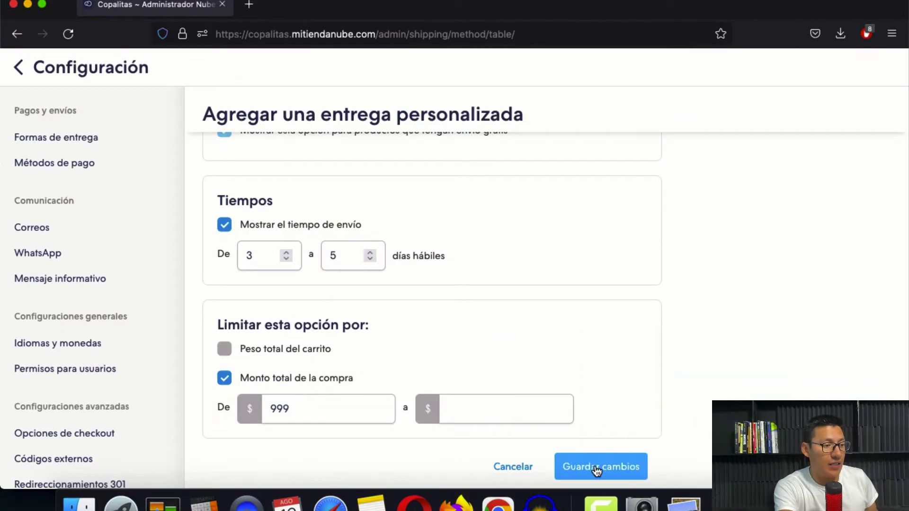
{"action": "left_click", "coordinate": [597, 468]}
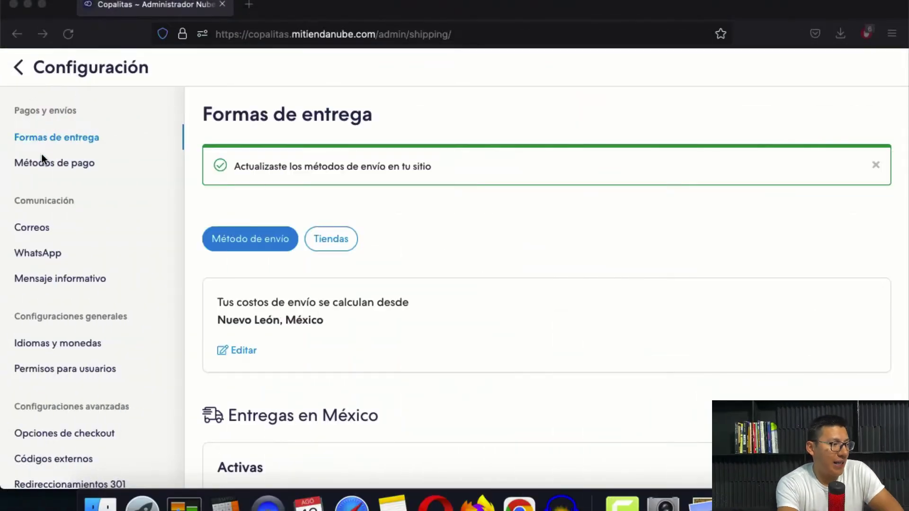
Step: Open the store's payment methods and review the fees and payout times of the available providers
{"action": "left_click", "coordinate": [50, 172]}
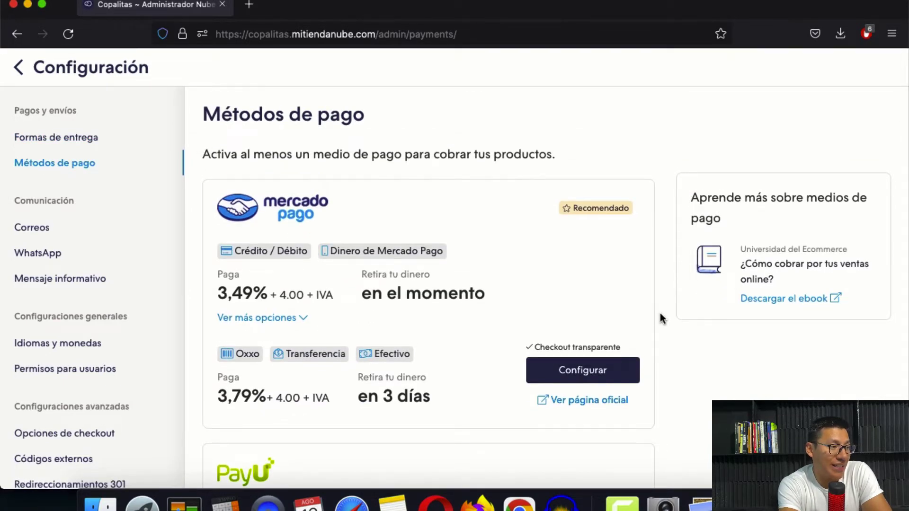
{"action": "scroll", "coordinate": [334, 294], "scroll_direction": "down", "scroll_amount": 10}
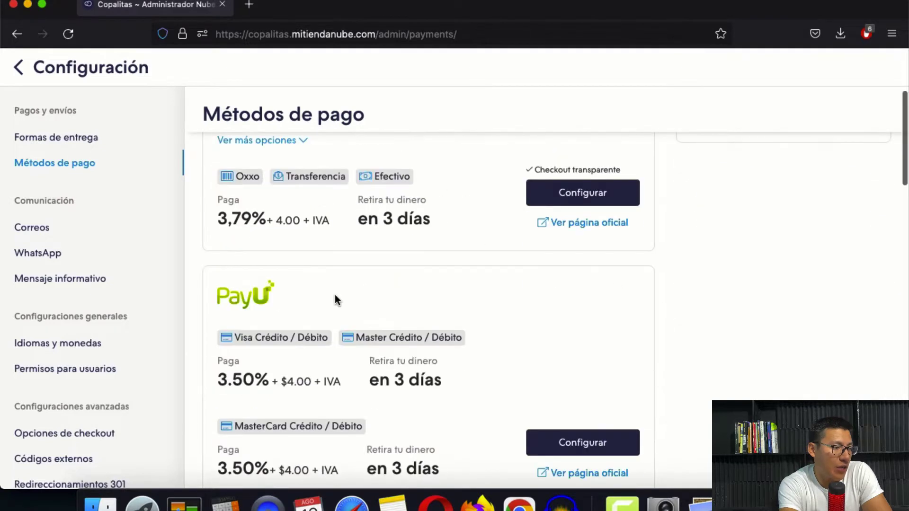
{"action": "scroll", "coordinate": [333, 262], "scroll_direction": "down", "scroll_amount": 10}
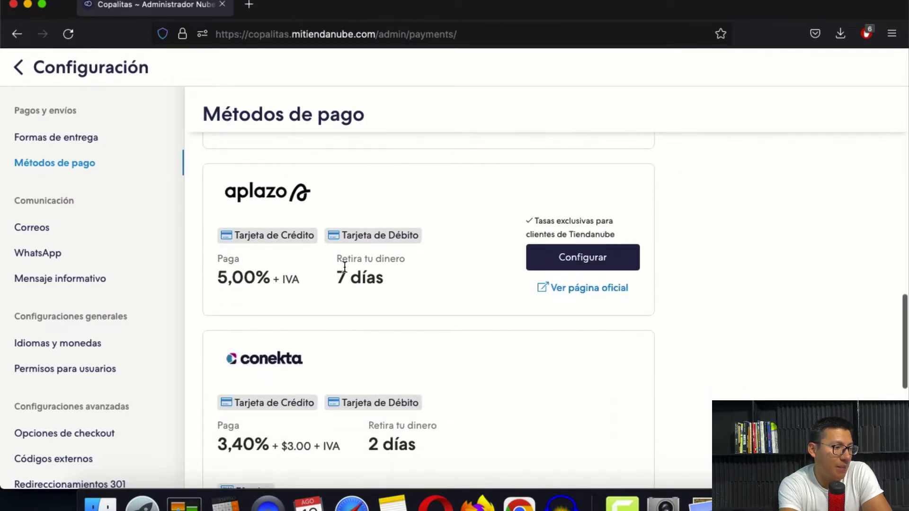
{"action": "scroll", "coordinate": [364, 314], "scroll_direction": "down", "scroll_amount": 3}
{"action": "scroll", "coordinate": [364, 319], "scroll_direction": "down", "scroll_amount": 4}
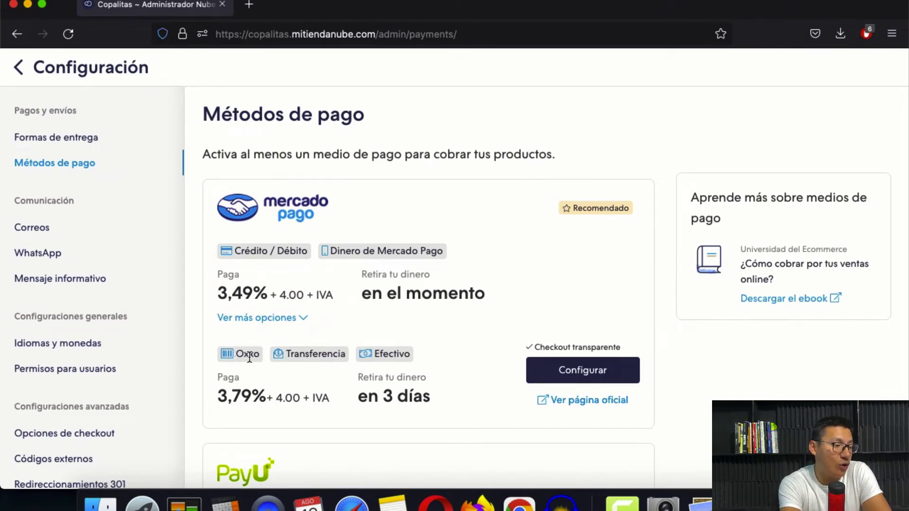
{"action": "scroll", "coordinate": [288, 278], "scroll_direction": "down", "scroll_amount": 6}
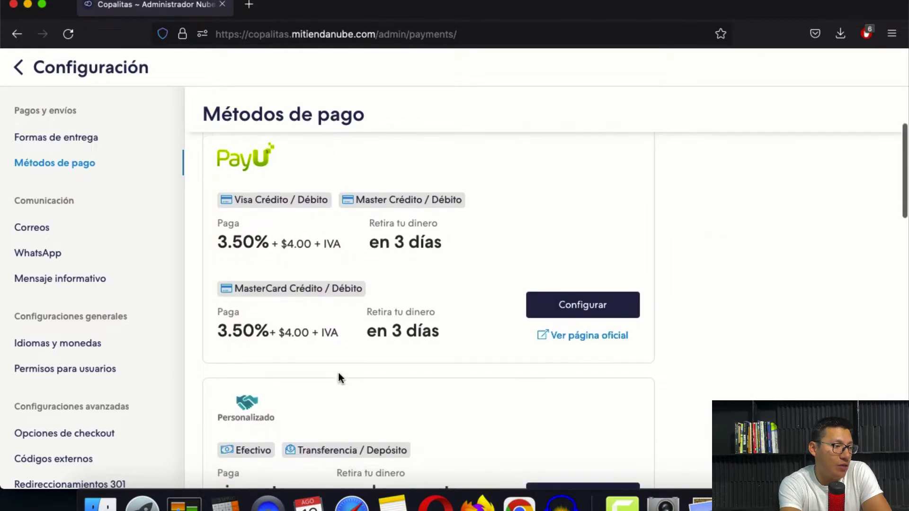
{"action": "scroll", "coordinate": [308, 303], "scroll_direction": "down", "scroll_amount": 10}
{"action": "scroll", "coordinate": [299, 236], "scroll_direction": "up", "scroll_amount": 6}
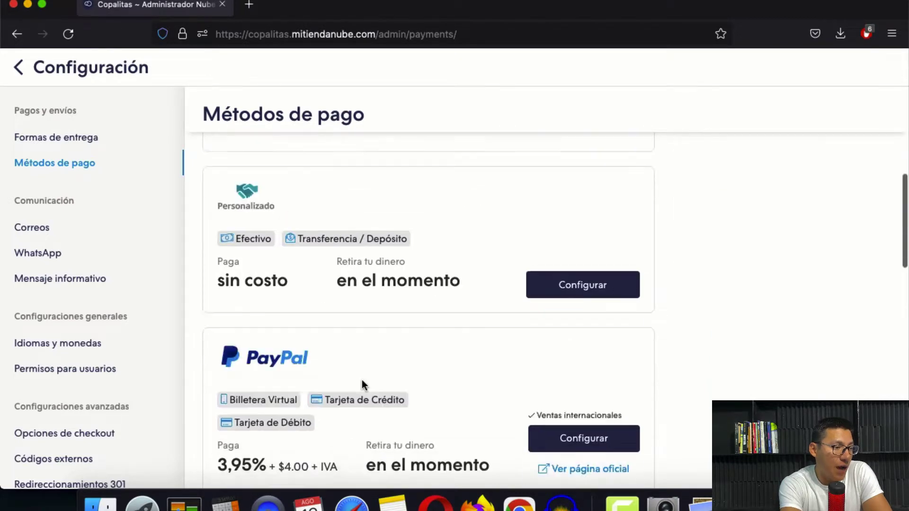
Step: Activate the Mercado Pago integration as a payment method
{"action": "scroll", "coordinate": [592, 341], "scroll_direction": "up", "scroll_amount": 12}
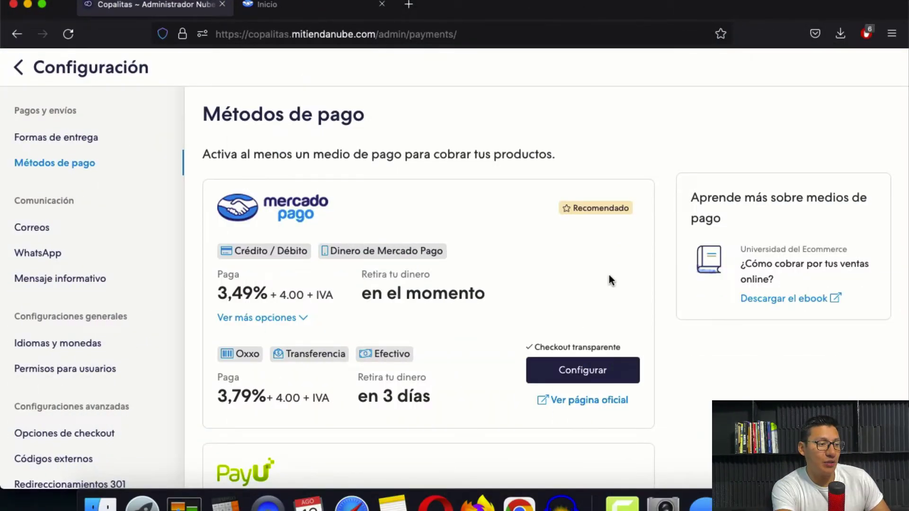
{"action": "left_click", "coordinate": [582, 371]}
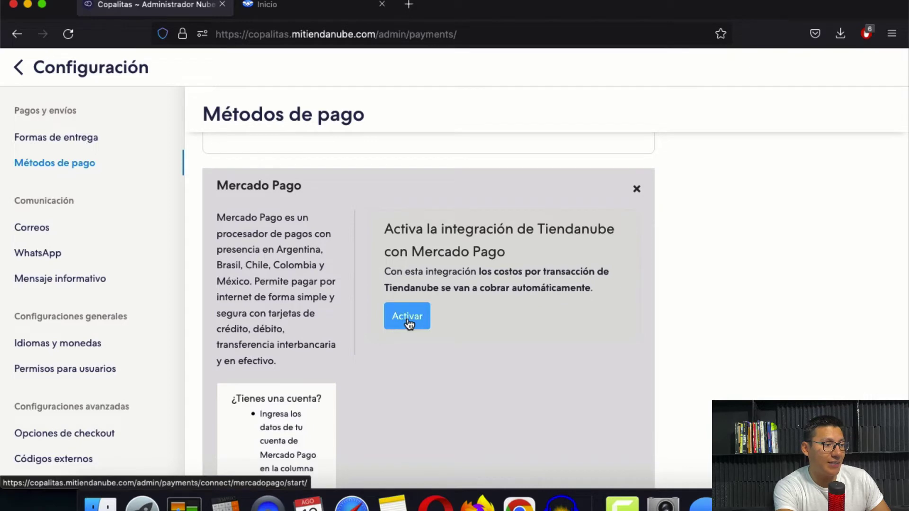
{"action": "left_click", "coordinate": [407, 317]}
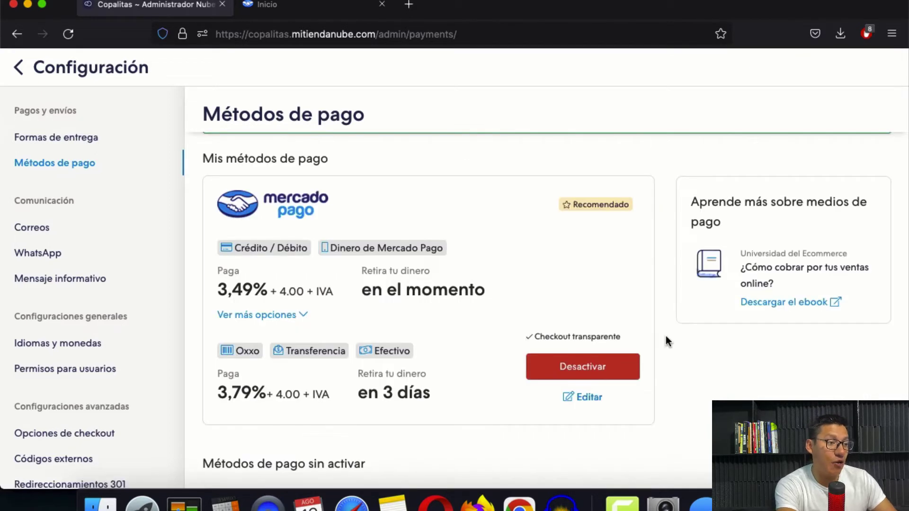
Step: Install the PayPal integration from the payment methods and accept the permissions the app requests
{"action": "scroll", "coordinate": [665, 336], "scroll_direction": "down", "scroll_amount": 10}
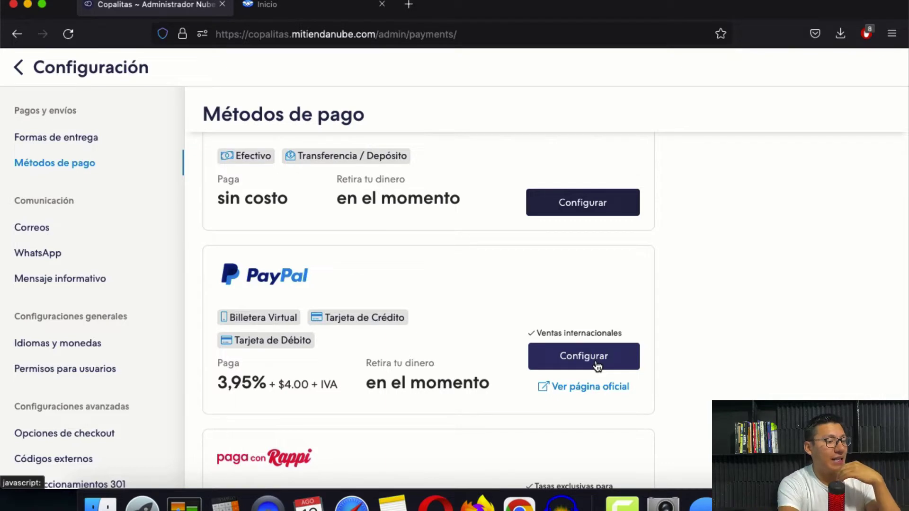
{"action": "left_click", "coordinate": [597, 367]}
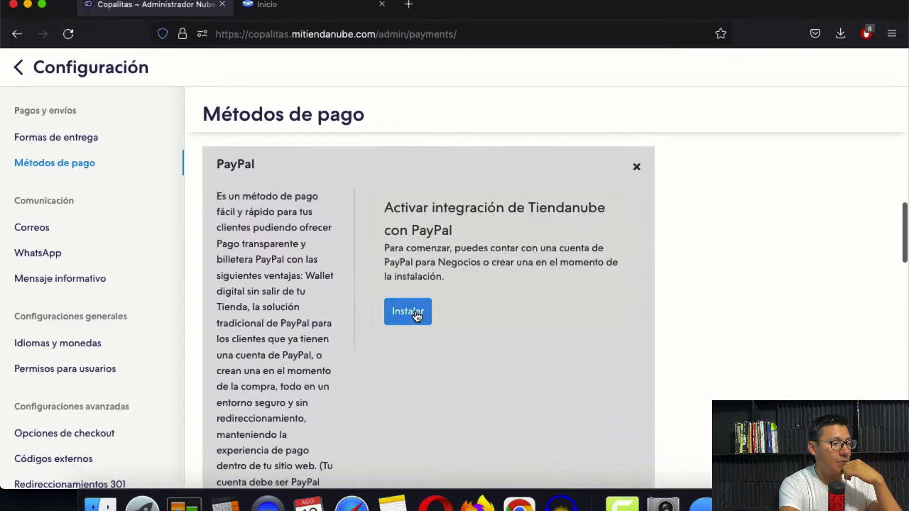
{"action": "left_click", "coordinate": [415, 313]}
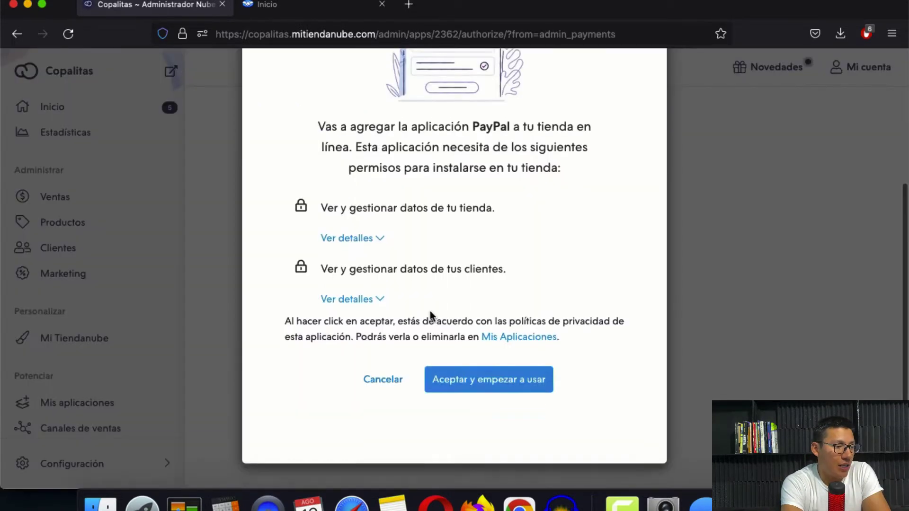
{"action": "left_click", "coordinate": [474, 393]}
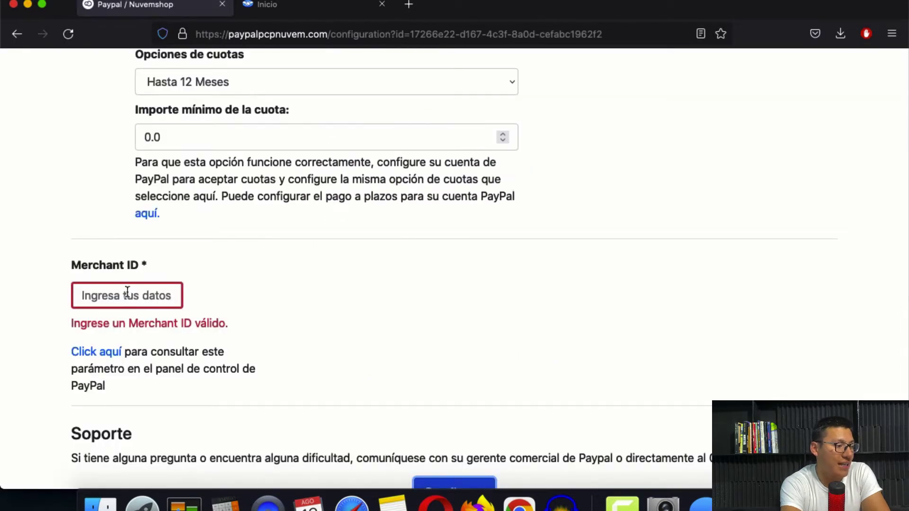
Step: Look up the PayPal merchant ID in the business account information and paste it into the integration's Merchant ID field
{"action": "left_click", "coordinate": [97, 352]}
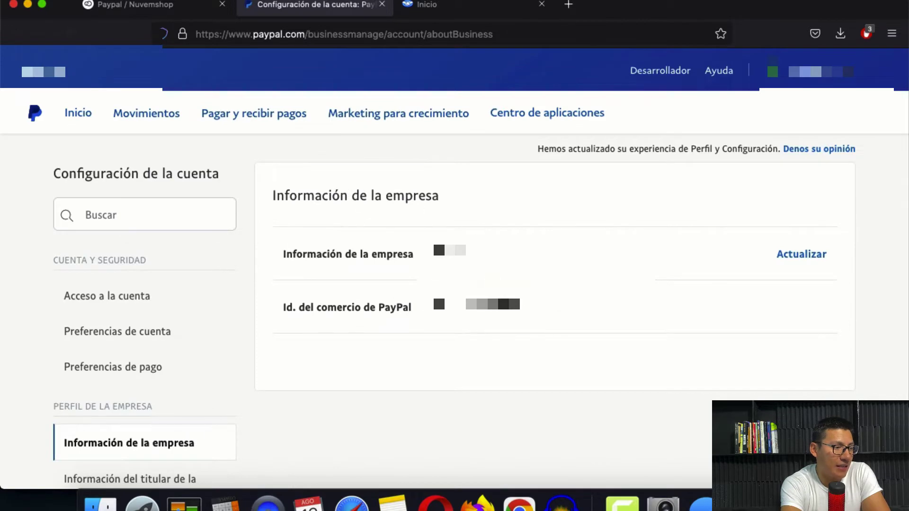
{"action": "left_click", "coordinate": [157, 5]}
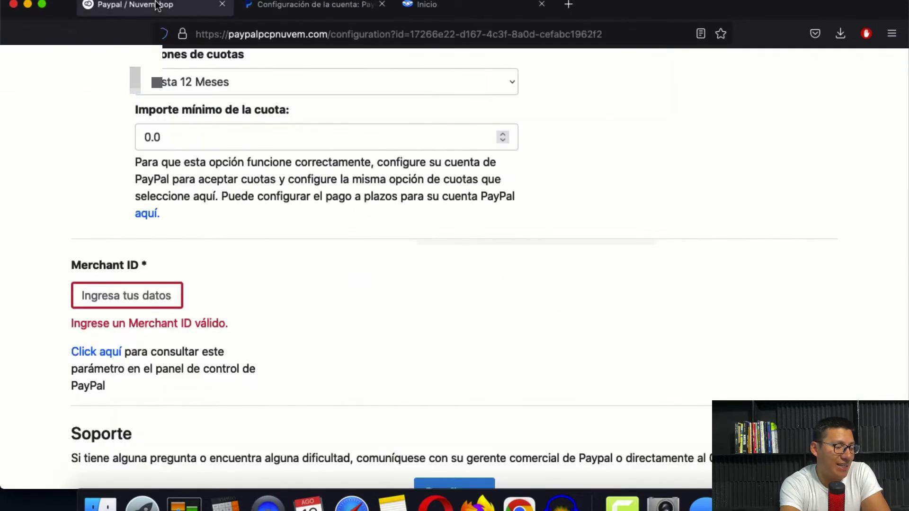
{"action": "left_click", "coordinate": [97, 294]}
{"action": "key", "text": "super+v"}
Step: Connect the PayPal account to Nuvemshop, return to the integration settings and confirm them to activate PayPal
{"action": "scroll", "coordinate": [452, 437], "scroll_direction": "down", "scroll_amount": 1}
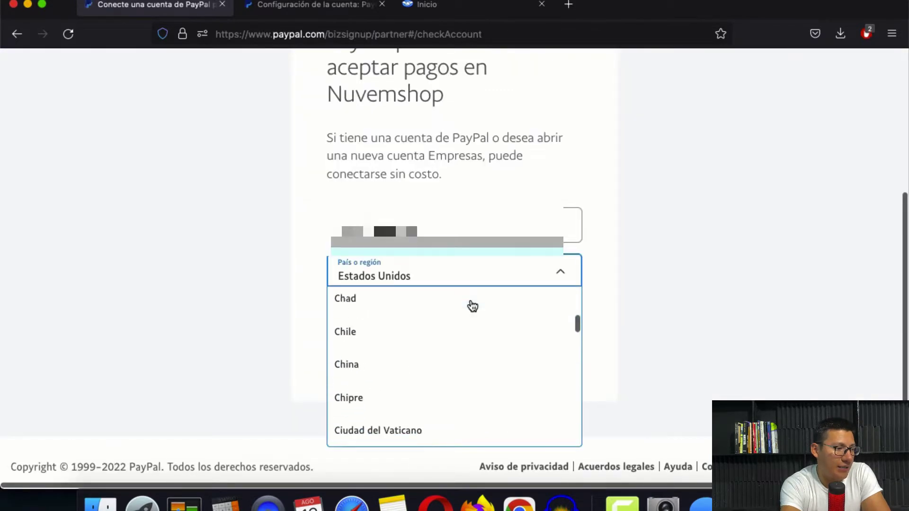
{"action": "scroll", "coordinate": [471, 305], "scroll_direction": "down", "scroll_amount": 6}
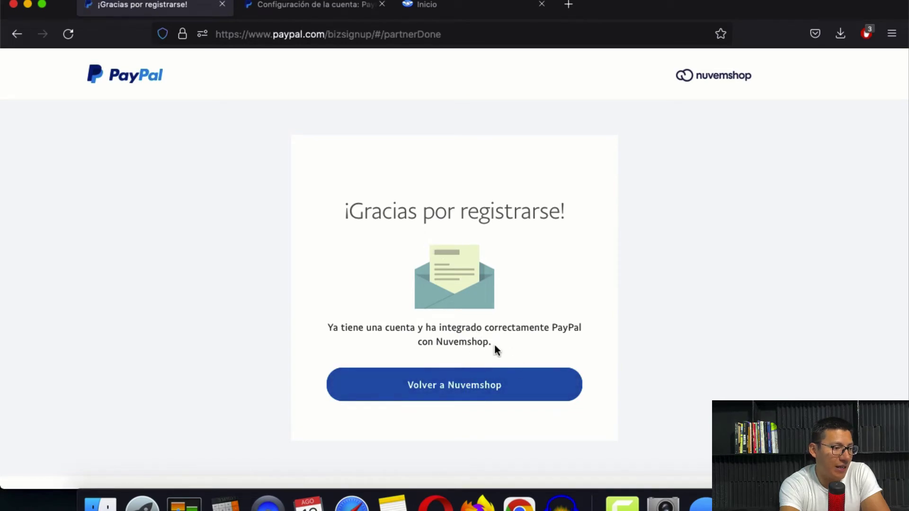
{"action": "left_click", "coordinate": [463, 386]}
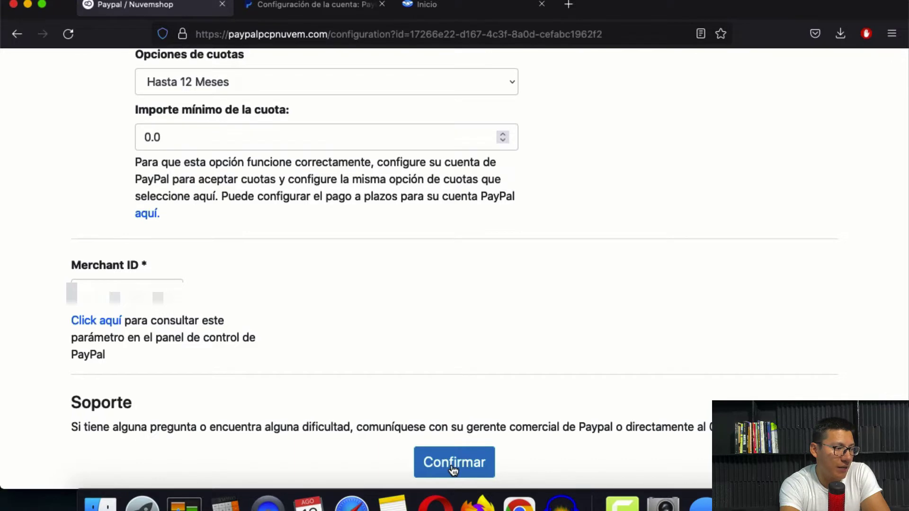
{"action": "left_click", "coordinate": [454, 463]}
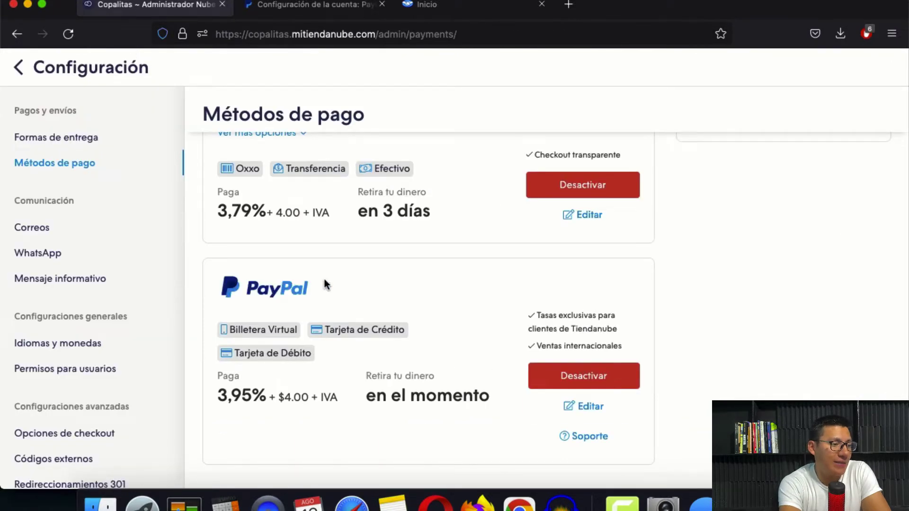
{"action": "scroll", "coordinate": [725, 382], "scroll_direction": "down", "scroll_amount": 1}
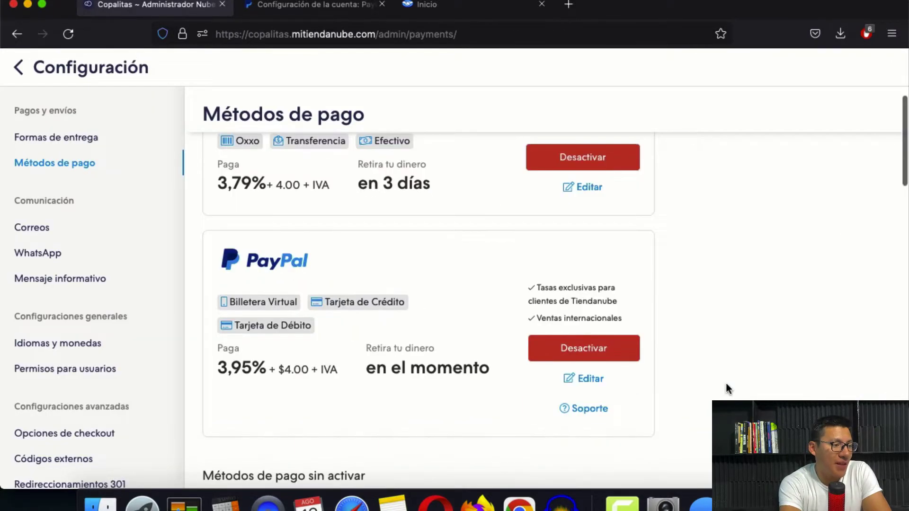
{"action": "scroll", "coordinate": [726, 381], "scroll_direction": "down", "scroll_amount": 5}
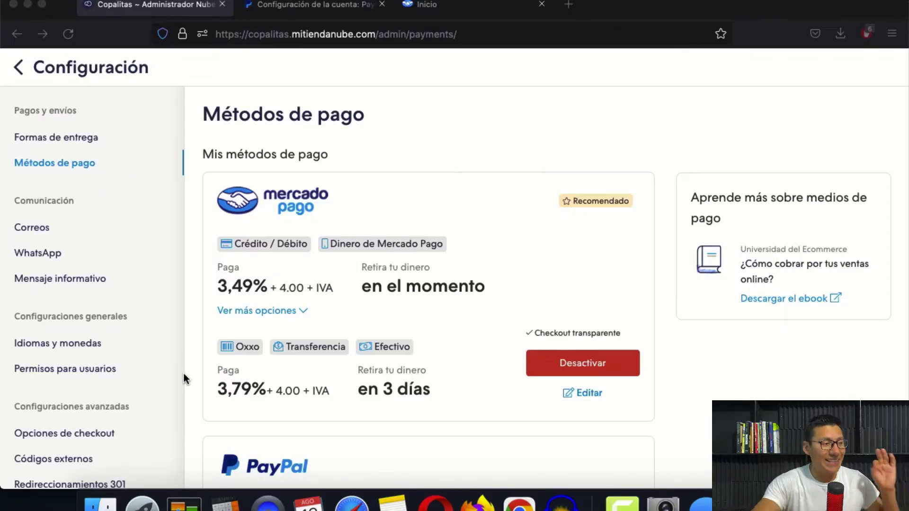
Step: Open the store's automatic emails and review the user account, purchase order and promotion templates
{"action": "left_click", "coordinate": [34, 232]}
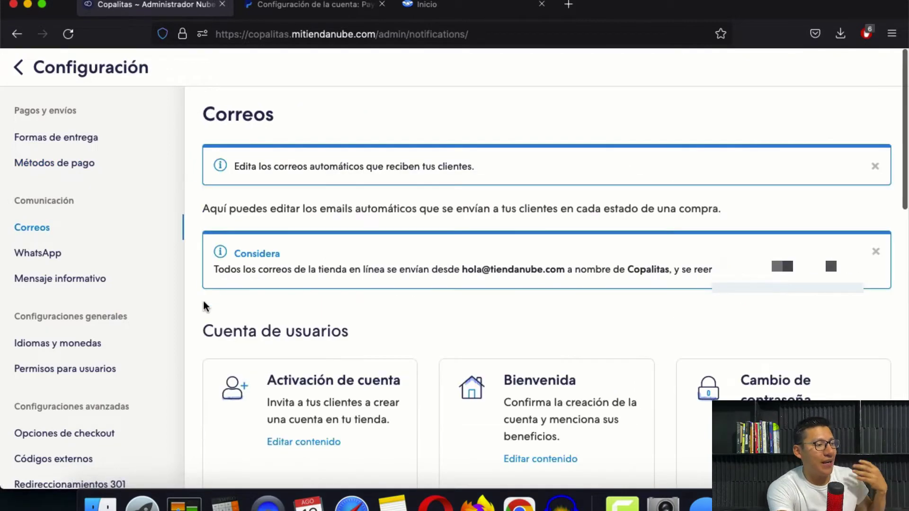
{"action": "scroll", "coordinate": [191, 326], "scroll_direction": "down", "scroll_amount": 3}
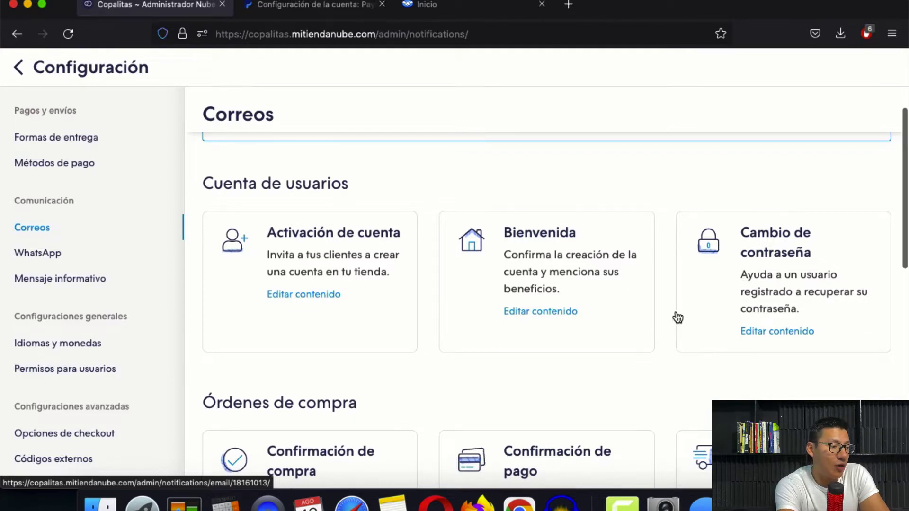
{"action": "scroll", "coordinate": [676, 317], "scroll_direction": "down", "scroll_amount": 5}
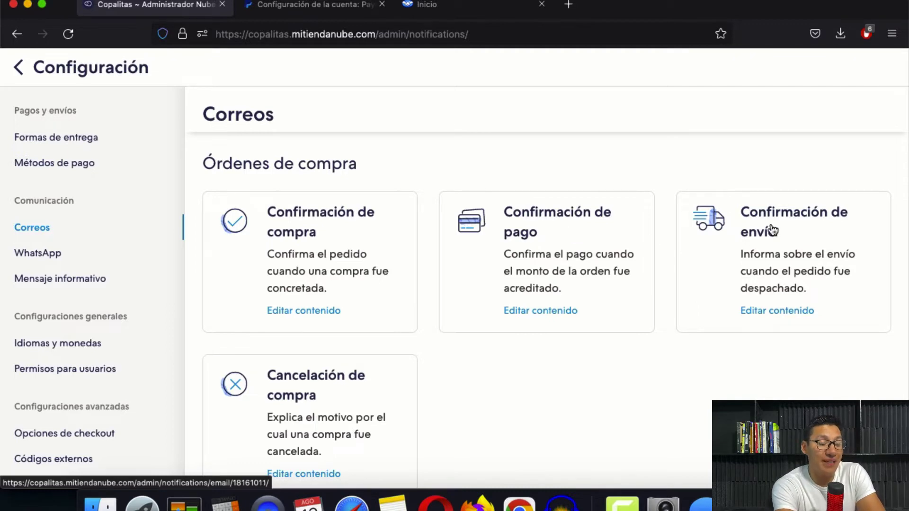
{"action": "scroll", "coordinate": [358, 325], "scroll_direction": "down", "scroll_amount": 3}
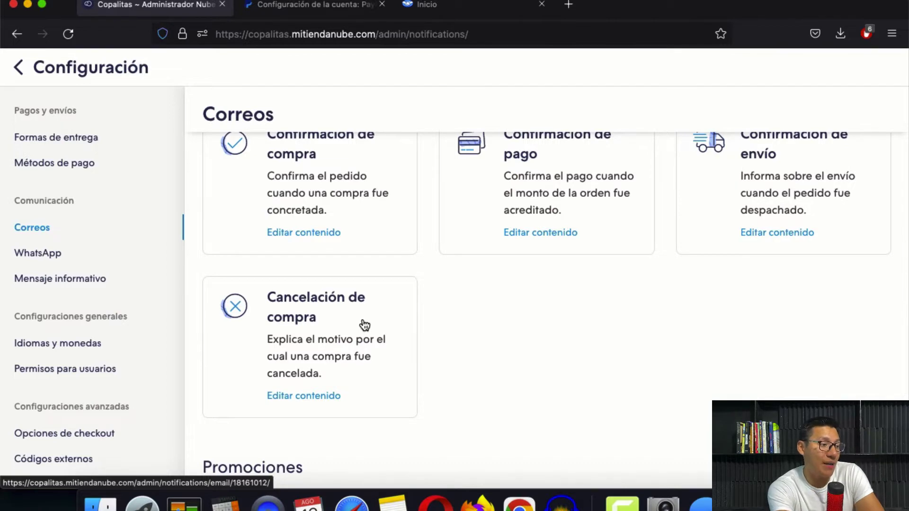
{"action": "scroll", "coordinate": [365, 325], "scroll_direction": "down", "scroll_amount": 5}
{"action": "scroll", "coordinate": [365, 325], "scroll_direction": "up", "scroll_amount": 7}
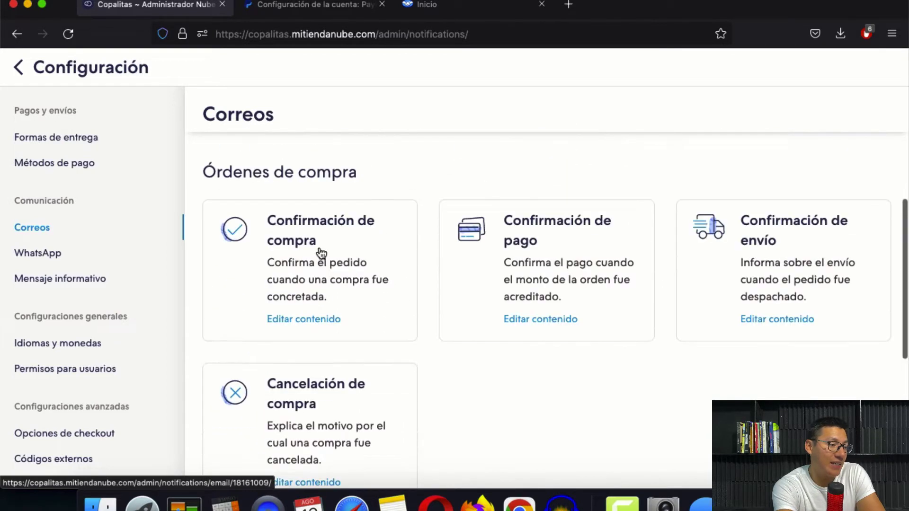
Step: Examine the title and plain-text body of the purchase confirmation email, and return to the email list
{"action": "left_click", "coordinate": [302, 319]}
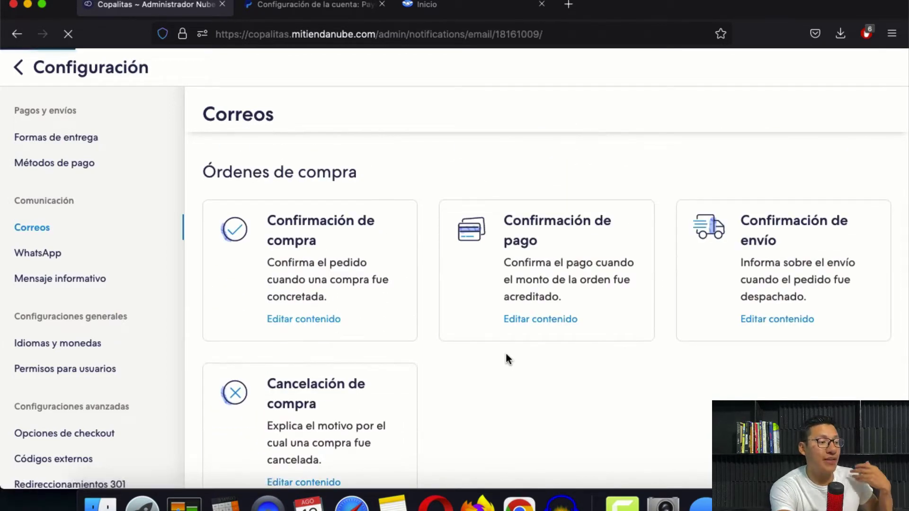
{"action": "scroll", "coordinate": [506, 359], "scroll_direction": "down", "scroll_amount": 1}
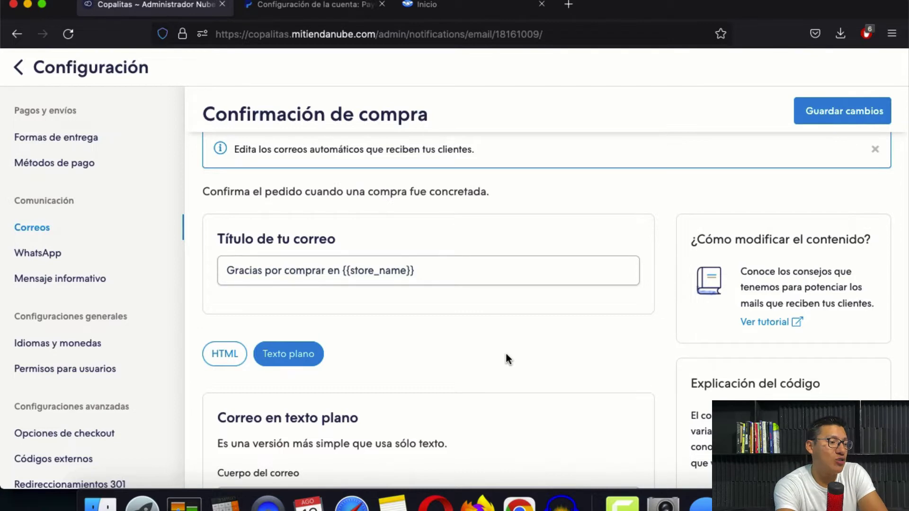
{"action": "scroll", "coordinate": [505, 359], "scroll_direction": "down", "scroll_amount": 5}
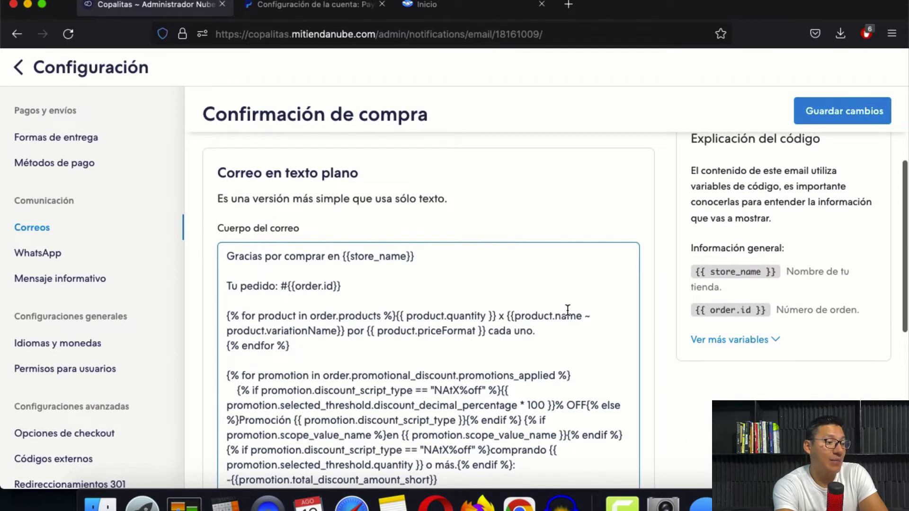
{"action": "scroll", "coordinate": [567, 310], "scroll_direction": "down", "scroll_amount": 5}
{"action": "key", "text": "super+bracketleft"}
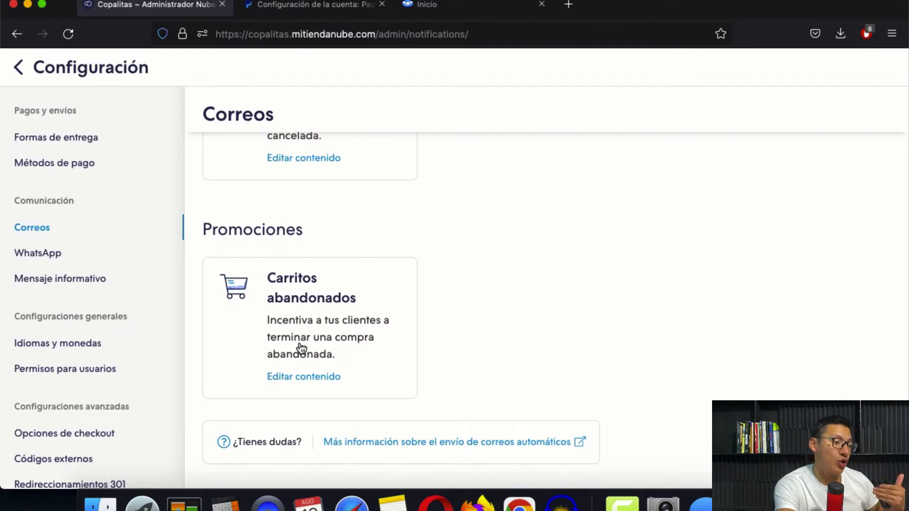
Step: Open the abandoned carts email, review its plain-text body and code variables, and save it
{"action": "left_click", "coordinate": [304, 377]}
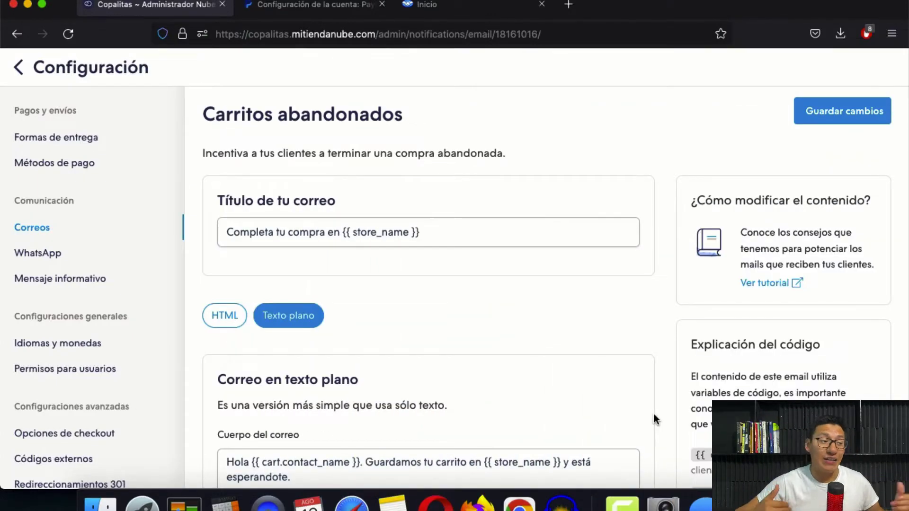
{"action": "scroll", "coordinate": [654, 416], "scroll_direction": "down", "scroll_amount": 3}
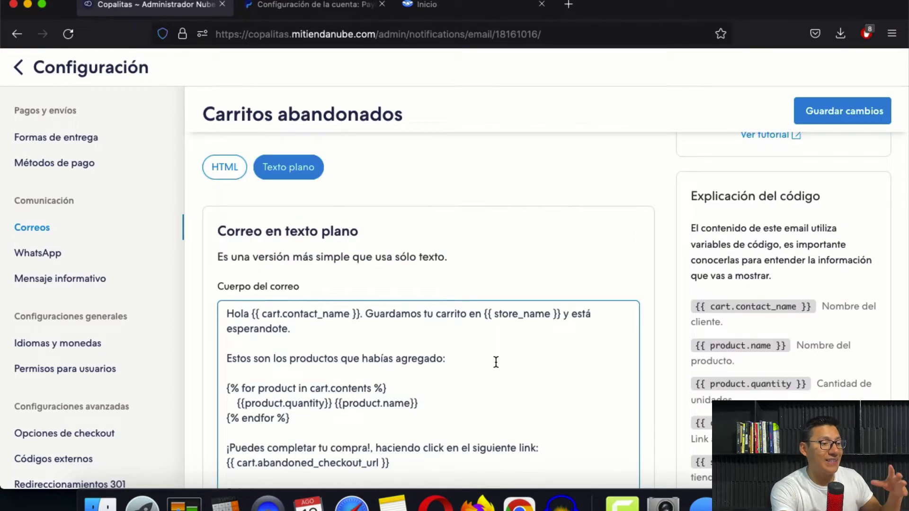
{"action": "scroll", "coordinate": [496, 363], "scroll_direction": "down", "scroll_amount": 2}
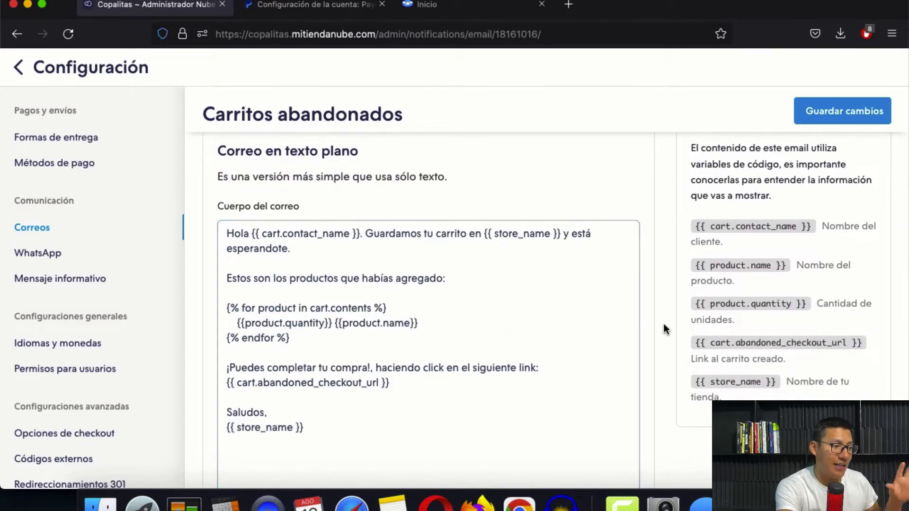
{"action": "scroll", "coordinate": [663, 327], "scroll_direction": "up", "scroll_amount": 5}
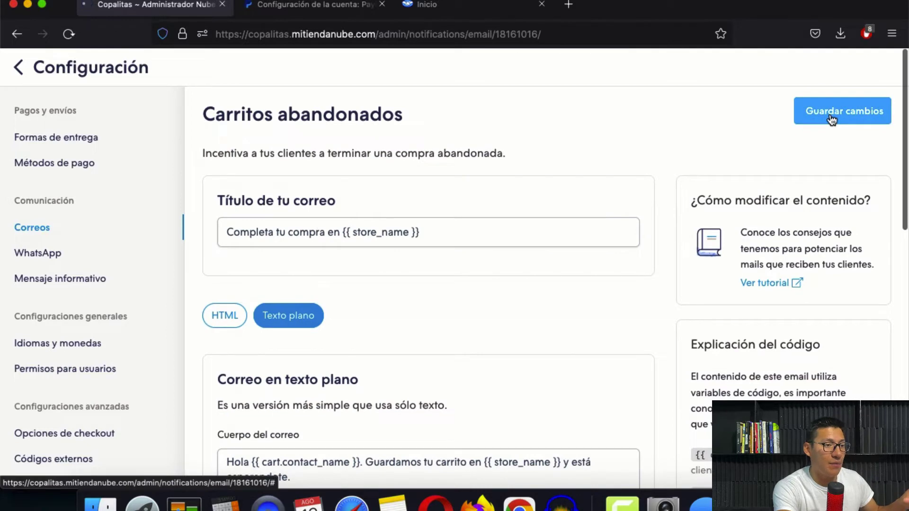
{"action": "left_click", "coordinate": [832, 116]}
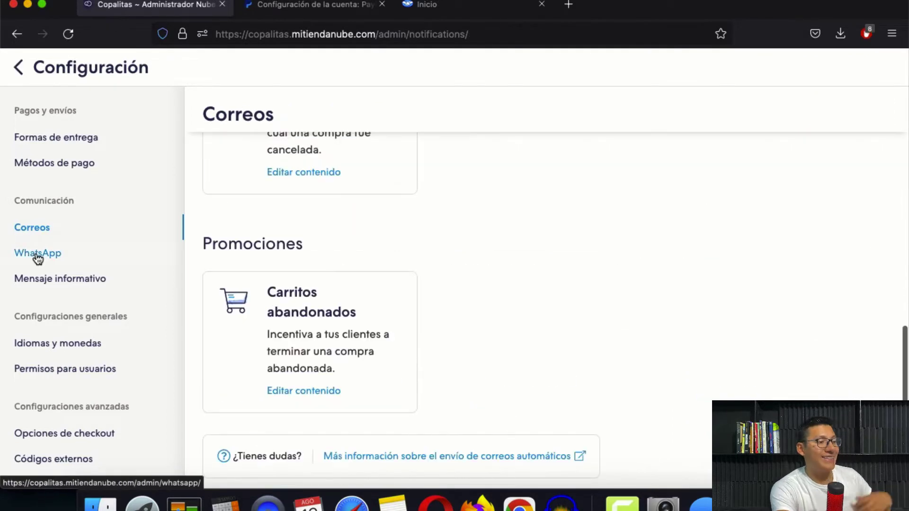
Step: Open the store's WhatsApp contact number for editing
{"action": "left_click", "coordinate": [38, 256]}
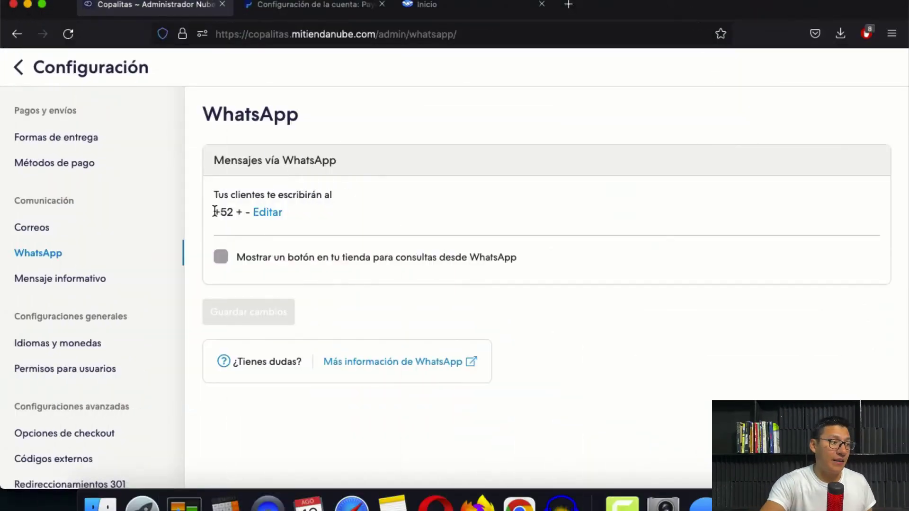
{"action": "left_click", "coordinate": [266, 218]}
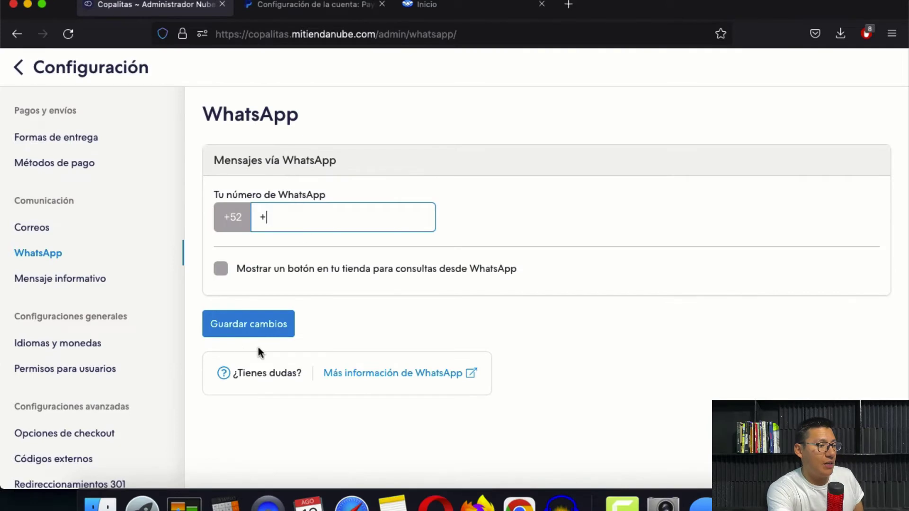
Step: Review the store's languages, currencies and exchange rates, as well as its user permissions
{"action": "left_click", "coordinate": [114, 353]}
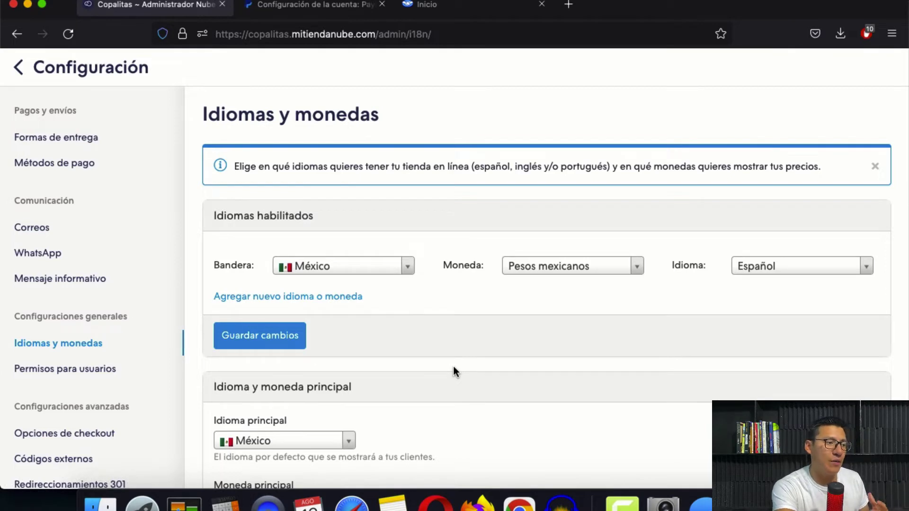
{"action": "scroll", "coordinate": [452, 368], "scroll_direction": "down", "scroll_amount": 1}
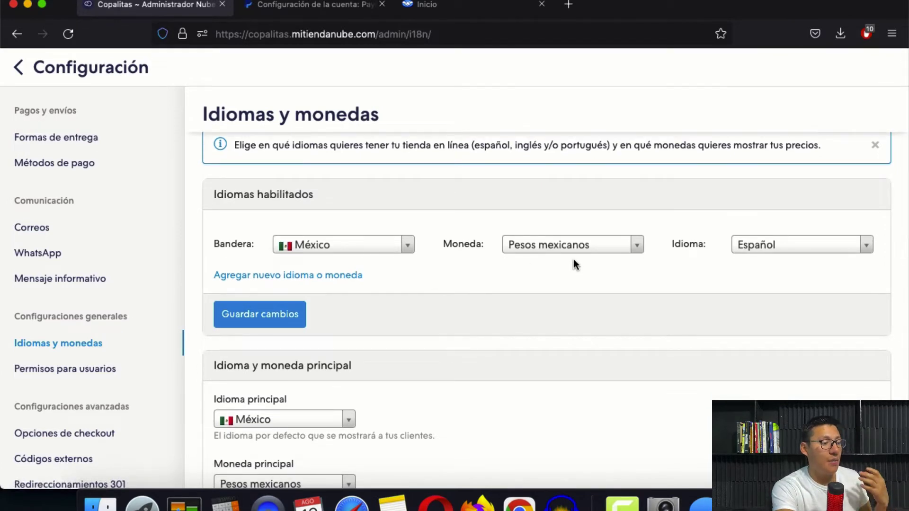
{"action": "scroll", "coordinate": [544, 356], "scroll_direction": "down", "scroll_amount": 5}
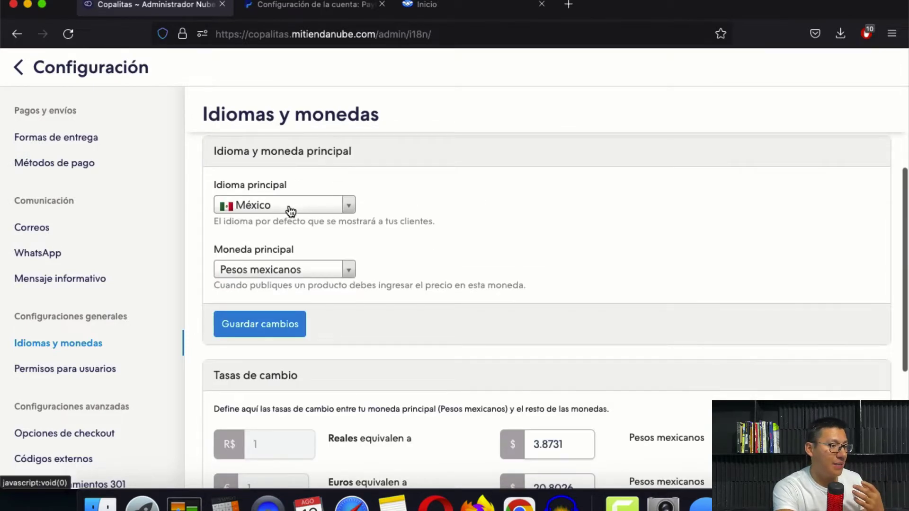
{"action": "scroll", "coordinate": [336, 296], "scroll_direction": "down", "scroll_amount": 5}
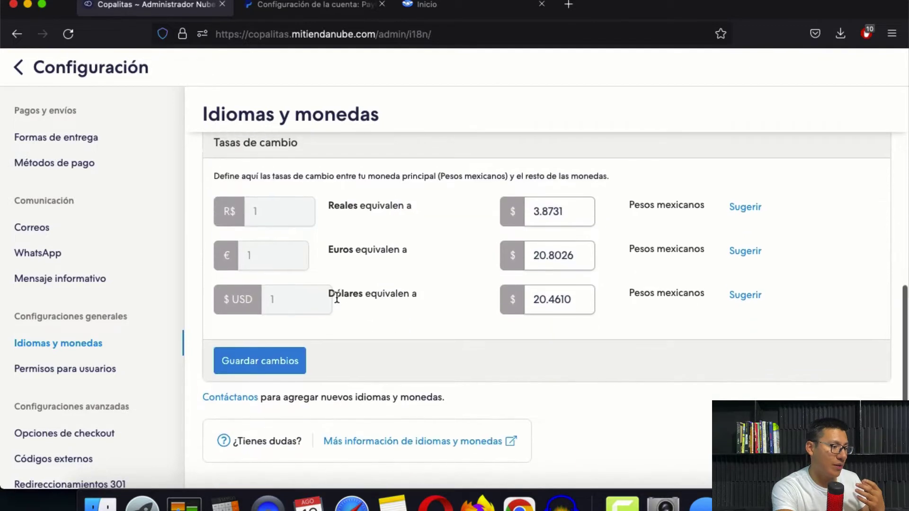
{"action": "left_click", "coordinate": [89, 369]}
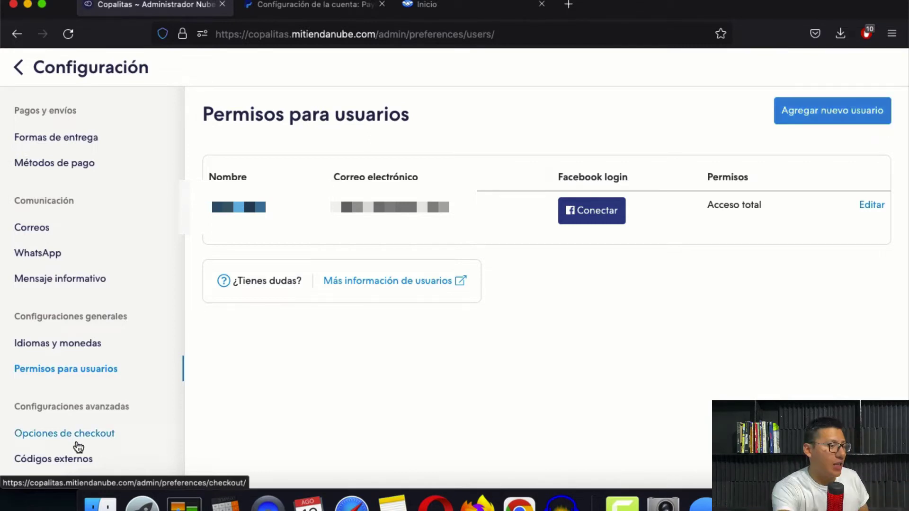
Step: In the checkout options, request the contact phone number and make the "Notas adicionales" field mandatory
{"action": "left_click", "coordinate": [62, 444]}
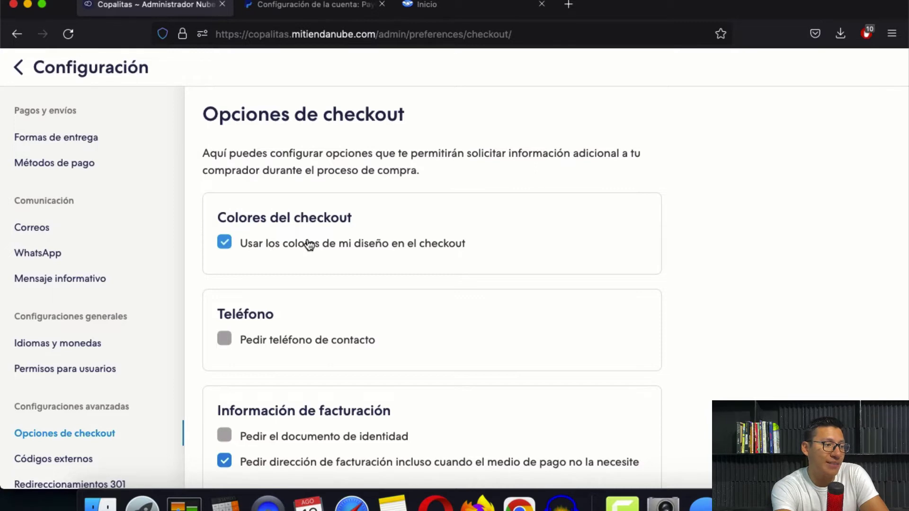
{"action": "scroll", "coordinate": [322, 297], "scroll_direction": "down", "scroll_amount": 3}
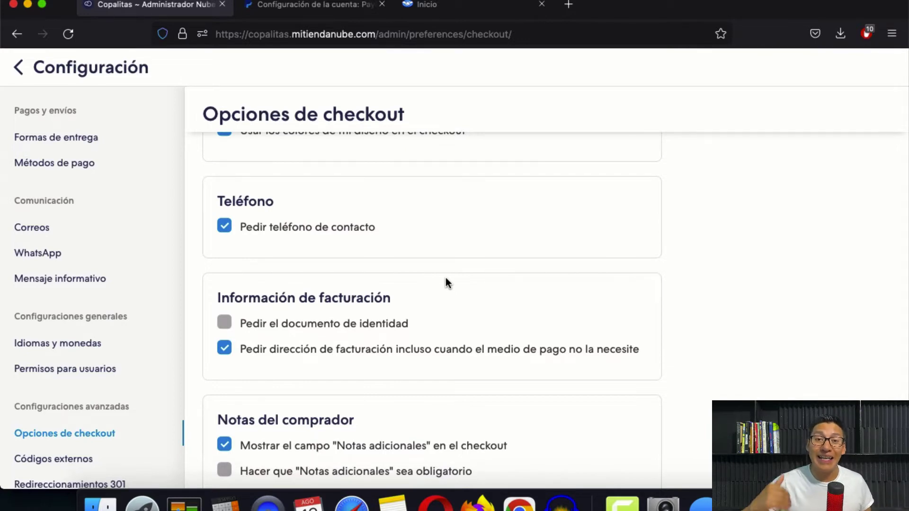
{"action": "scroll", "coordinate": [445, 277], "scroll_direction": "down", "scroll_amount": 2}
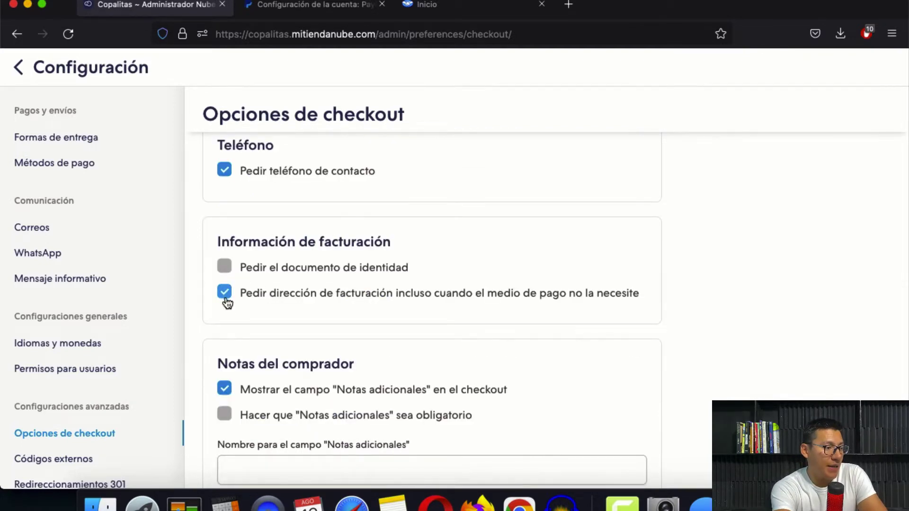
{"action": "scroll", "coordinate": [284, 298], "scroll_direction": "down", "scroll_amount": 3}
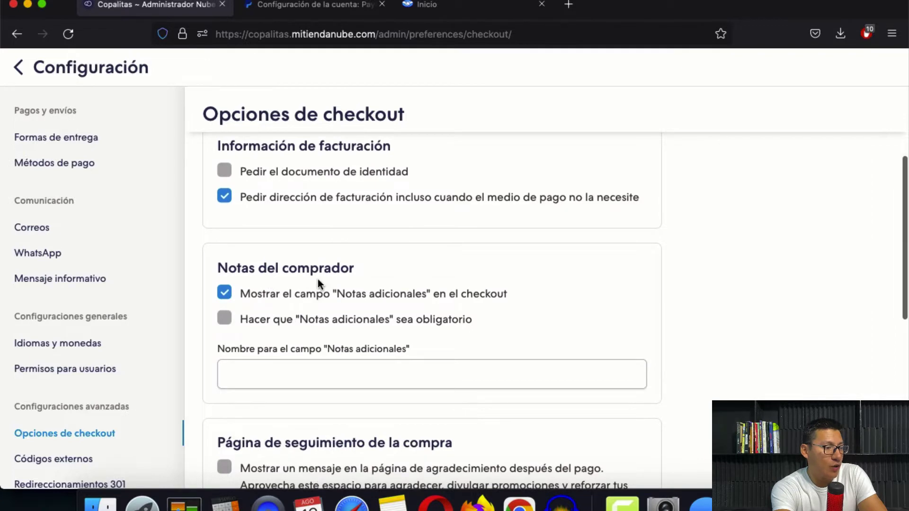
{"action": "scroll", "coordinate": [318, 280], "scroll_direction": "down", "scroll_amount": 4}
{"action": "left_click", "coordinate": [317, 215]}
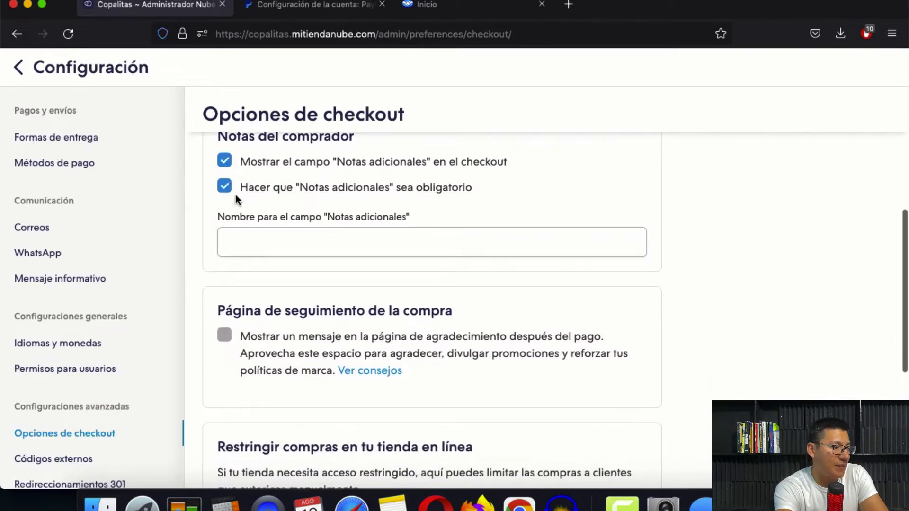
Step: Enable the default thank-you message on the purchase tracking page and save the checkout options
{"action": "scroll", "coordinate": [256, 228], "scroll_direction": "down", "scroll_amount": 2}
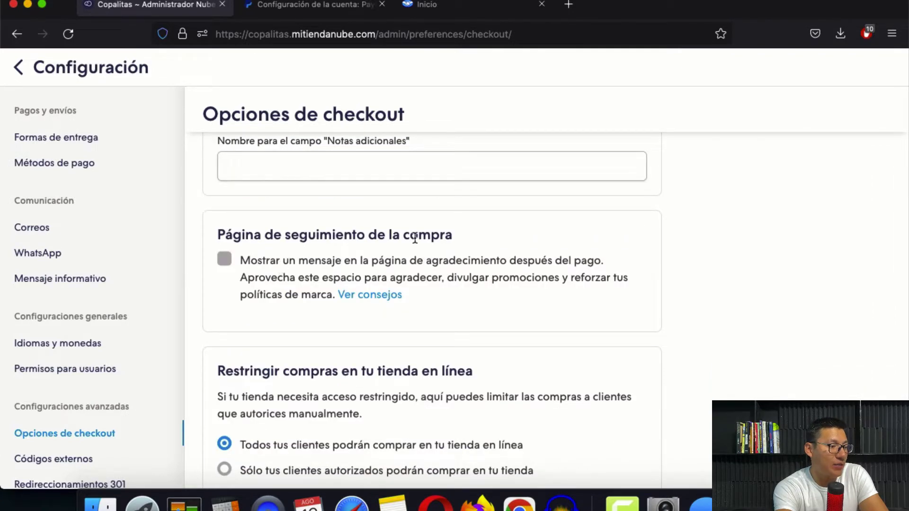
{"action": "left_click", "coordinate": [225, 260]}
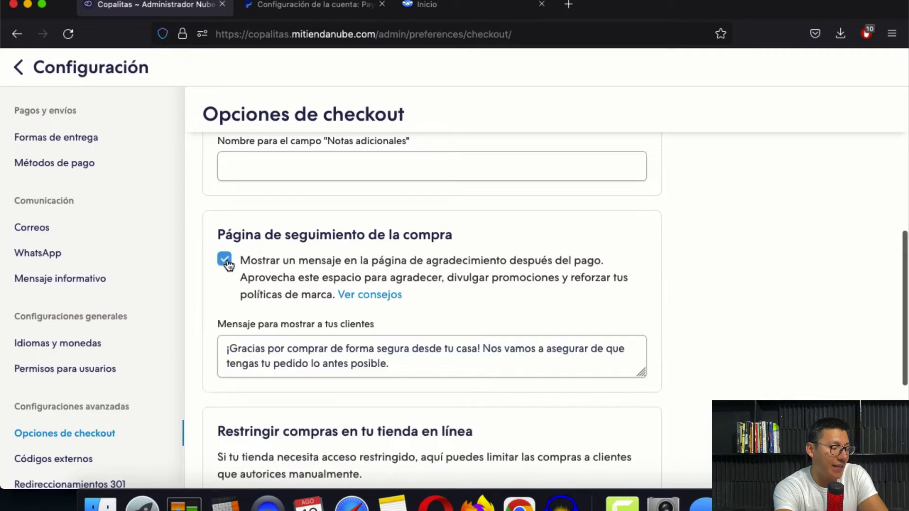
{"action": "scroll", "coordinate": [510, 261], "scroll_direction": "down", "scroll_amount": 3}
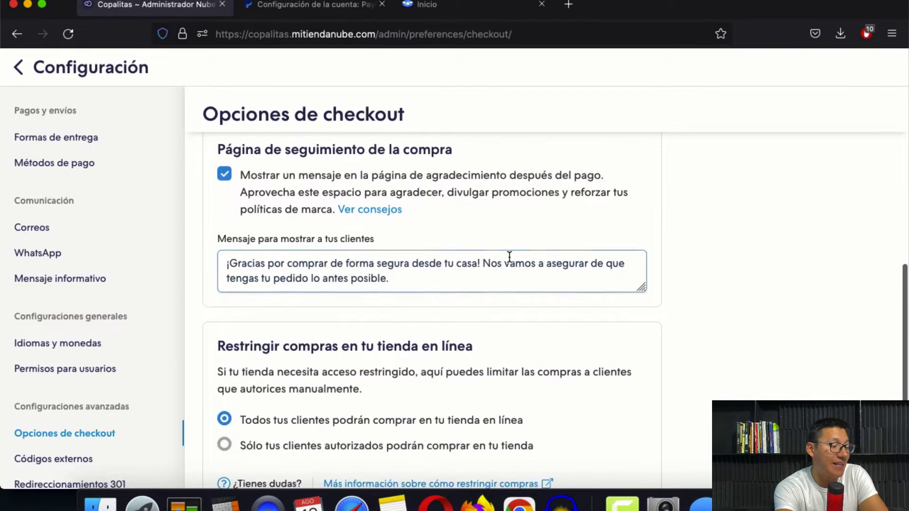
{"action": "left_click", "coordinate": [422, 253]}
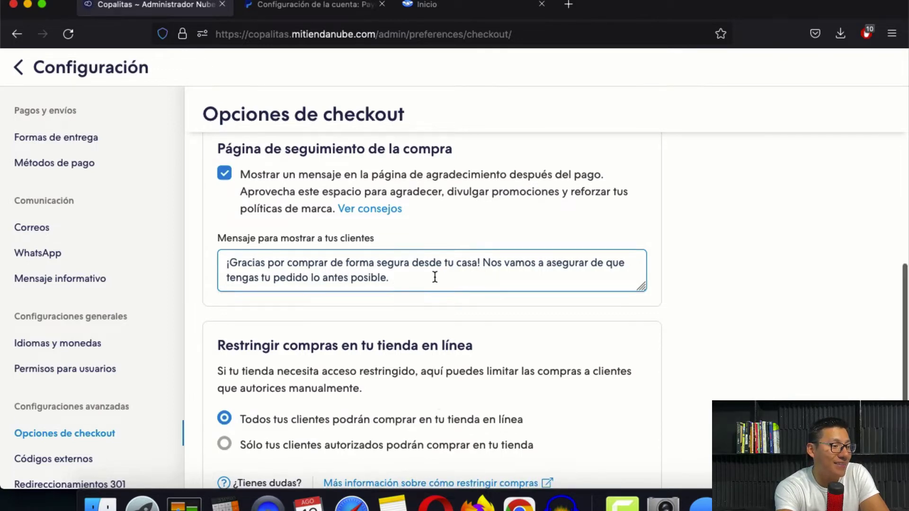
{"action": "scroll", "coordinate": [342, 279], "scroll_direction": "down", "scroll_amount": 5}
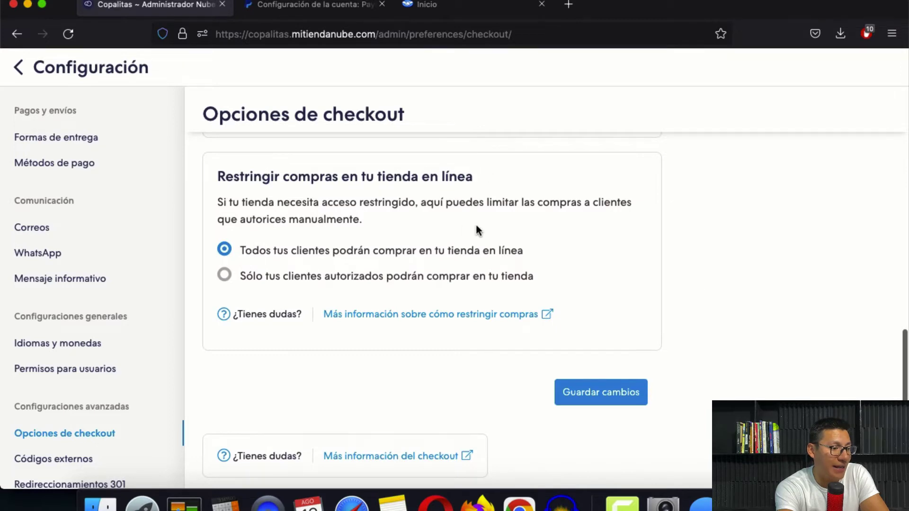
{"action": "left_click", "coordinate": [621, 400]}
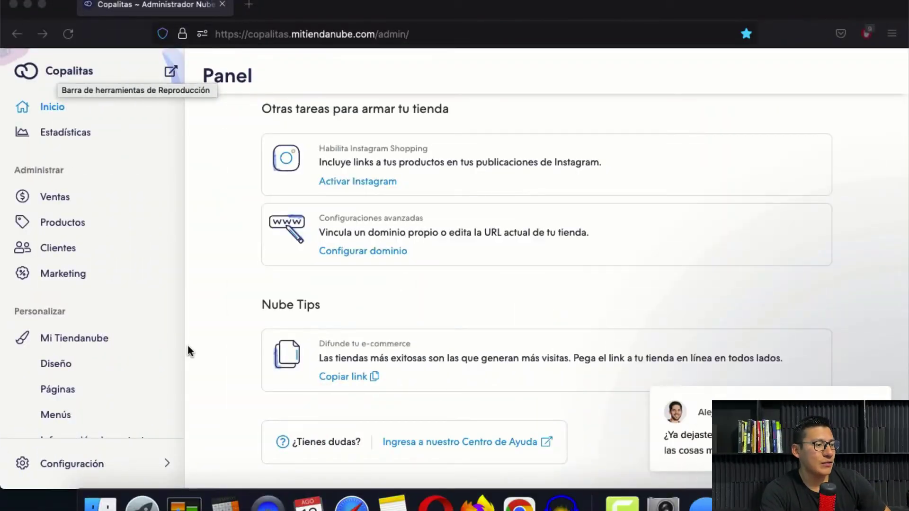
Step: In the product categories, create the first two categories, Anillos and Aretes
{"action": "left_click", "coordinate": [57, 227]}
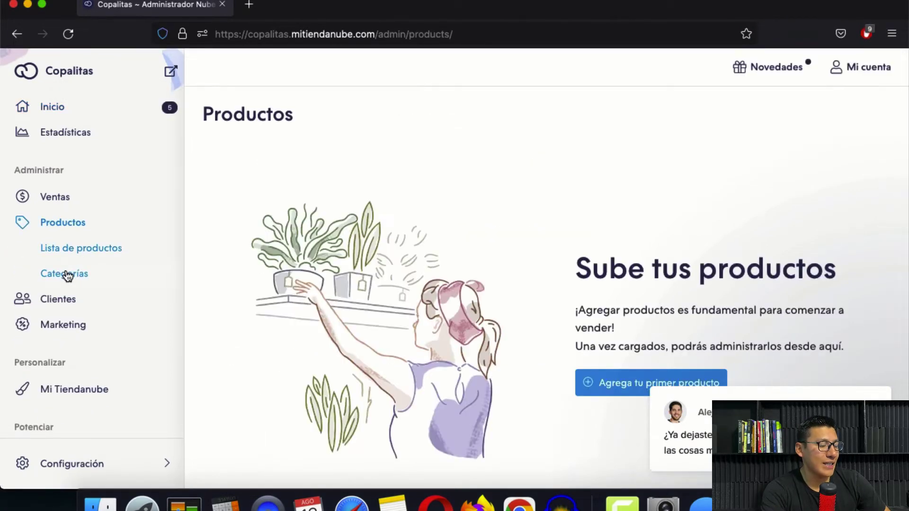
{"action": "left_click", "coordinate": [67, 275]}
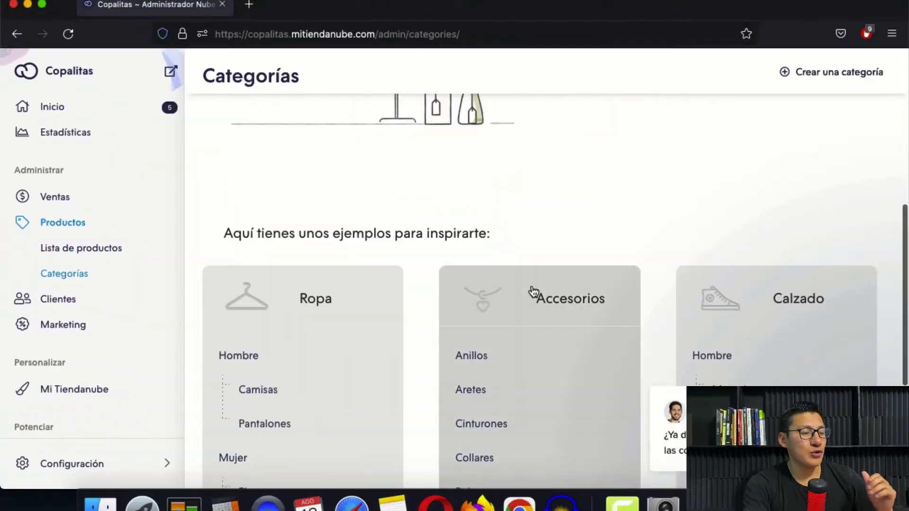
{"action": "scroll", "coordinate": [532, 294], "scroll_direction": "down", "scroll_amount": 3}
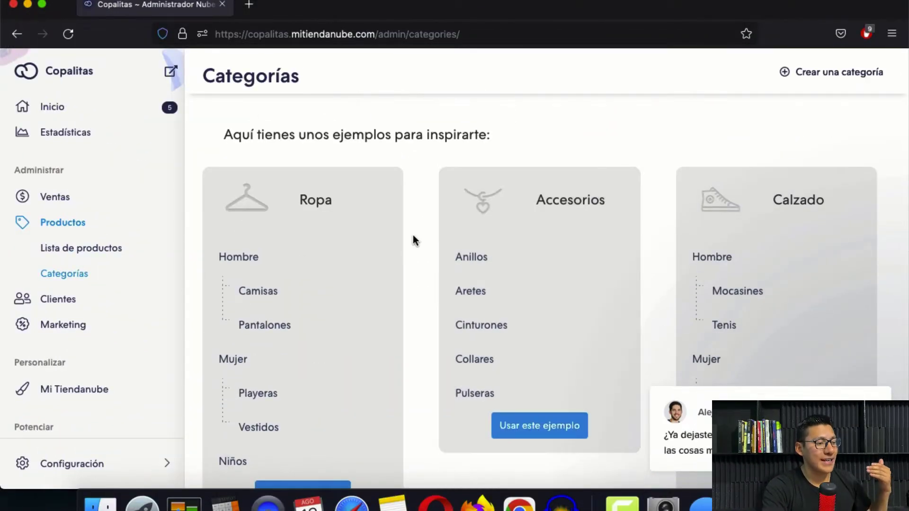
{"action": "scroll", "coordinate": [412, 238], "scroll_direction": "down", "scroll_amount": 1}
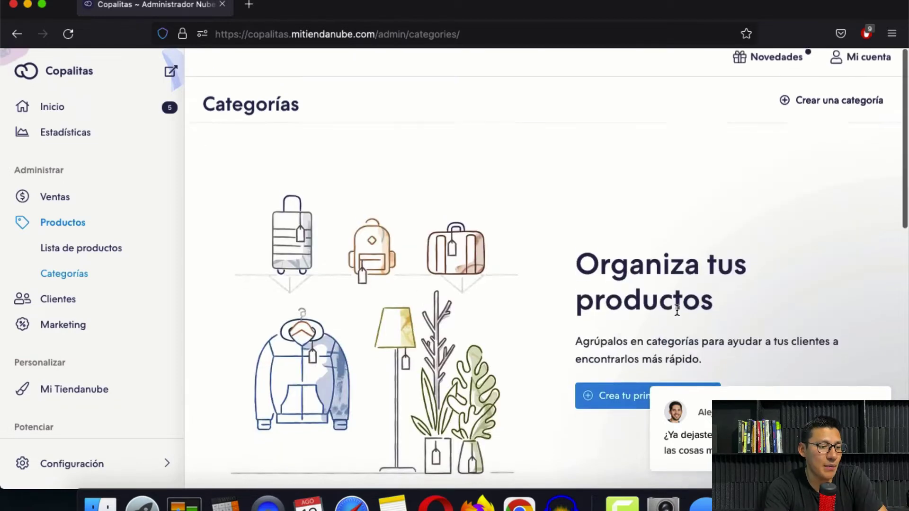
{"action": "left_click", "coordinate": [649, 396]}
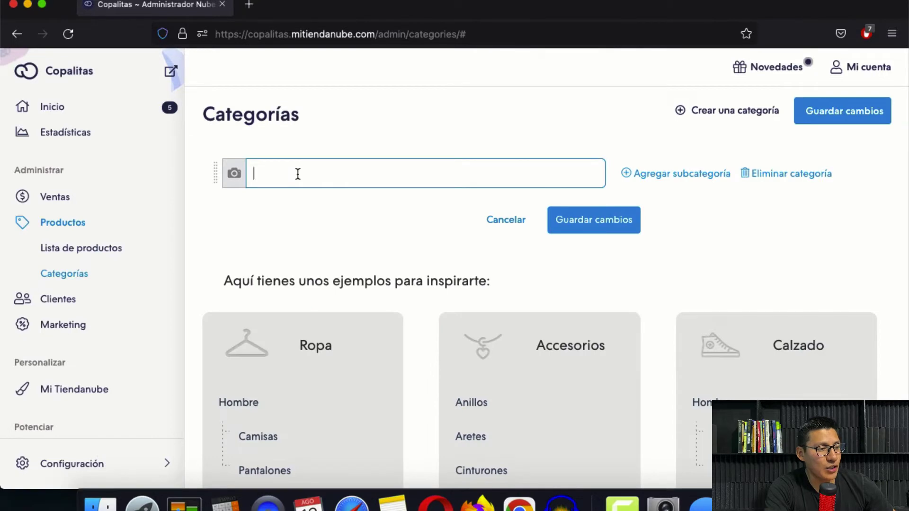
{"action": "type", "text": "Anillos"}
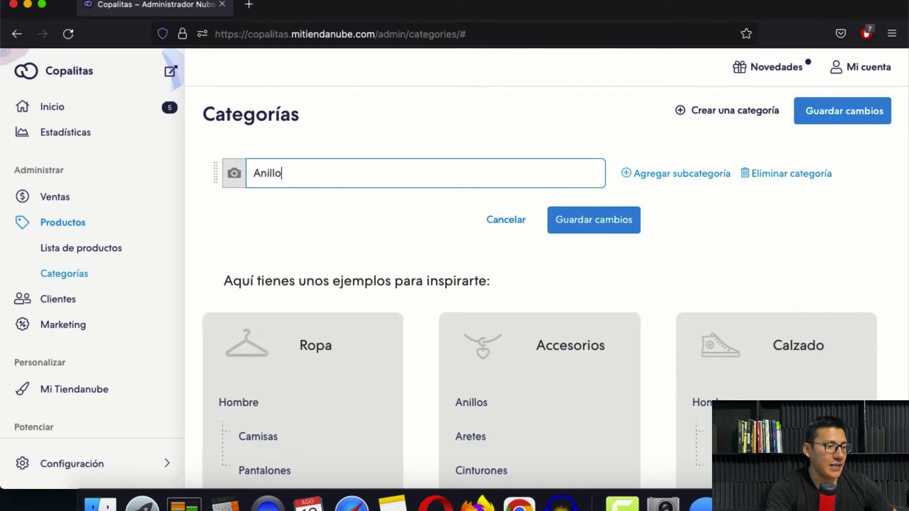
{"action": "left_click", "coordinate": [709, 116]}
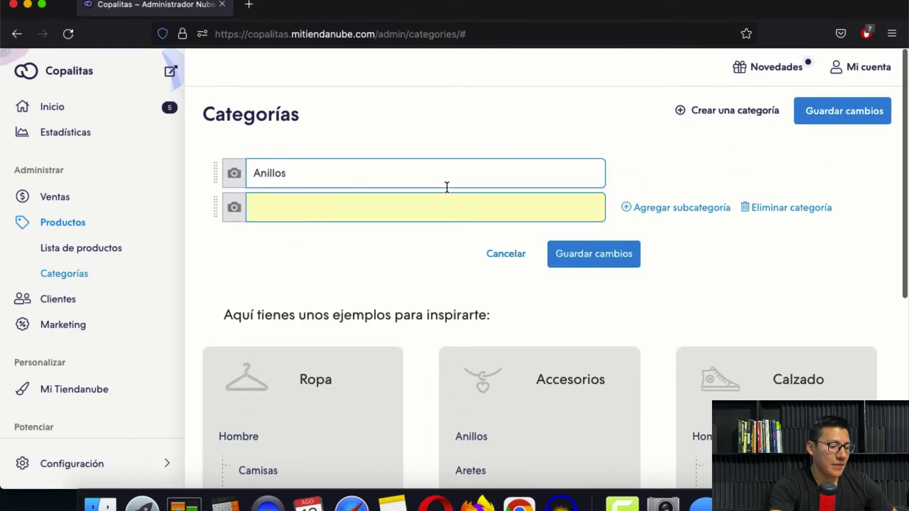
{"action": "type", "text": "Aretes"}
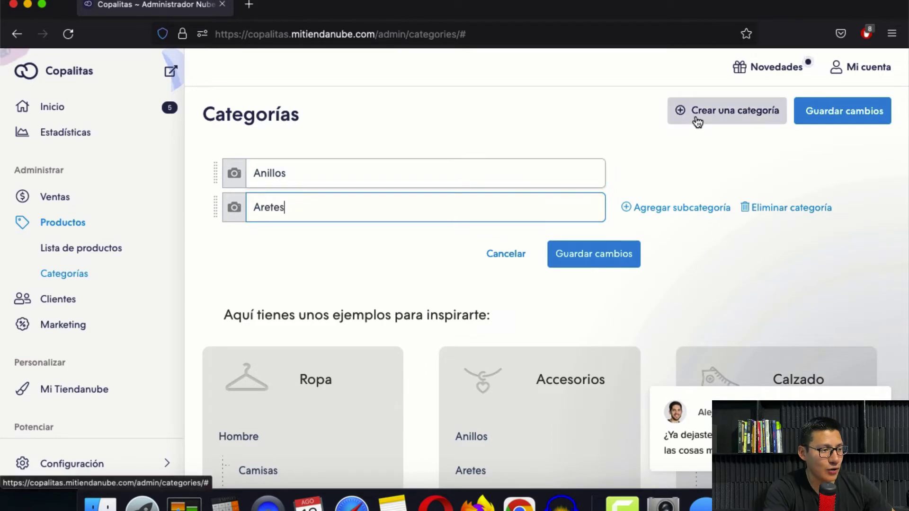
Step: Add the categories Collares and Pulseras, and save the category list
{"action": "left_click", "coordinate": [695, 122]}
{"action": "type", "text": "Collares"}
{"action": "left_click", "coordinate": [743, 115]}
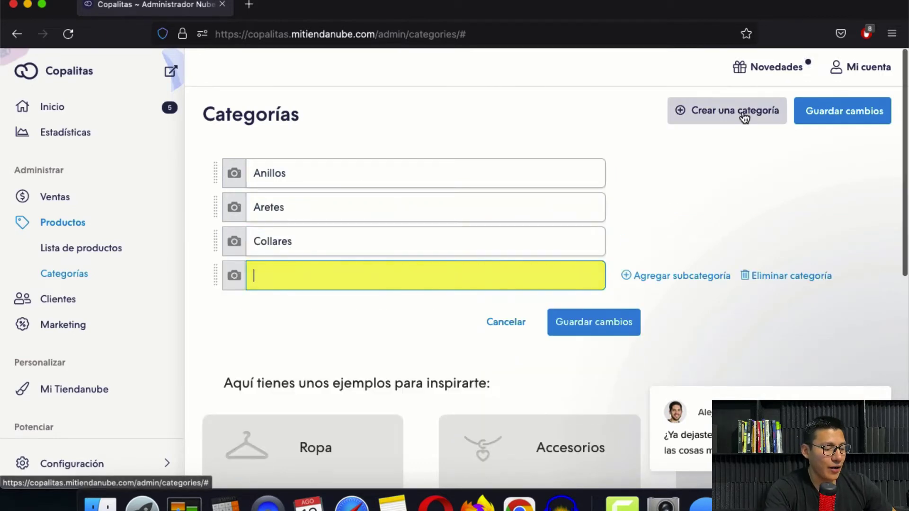
{"action": "type", "text": "Pulse"}
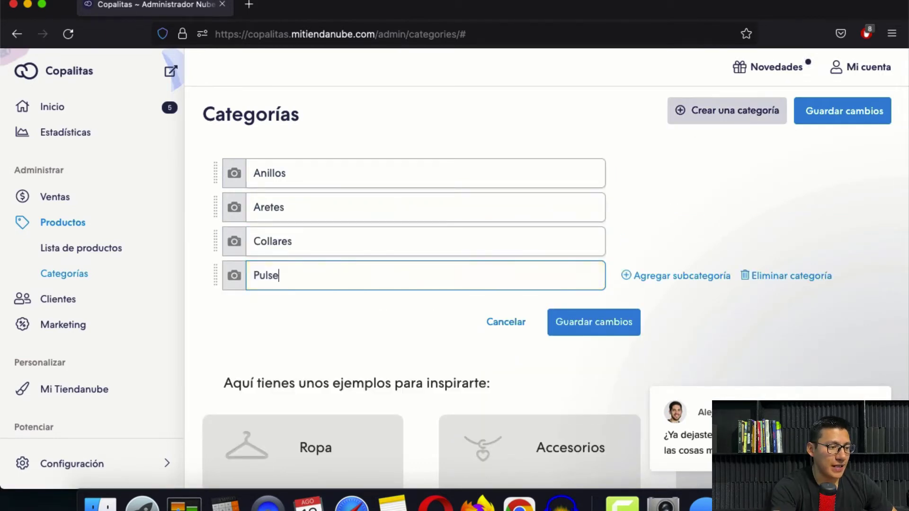
{"action": "type", "text": "ras"}
{"action": "left_click", "coordinate": [715, 185]}
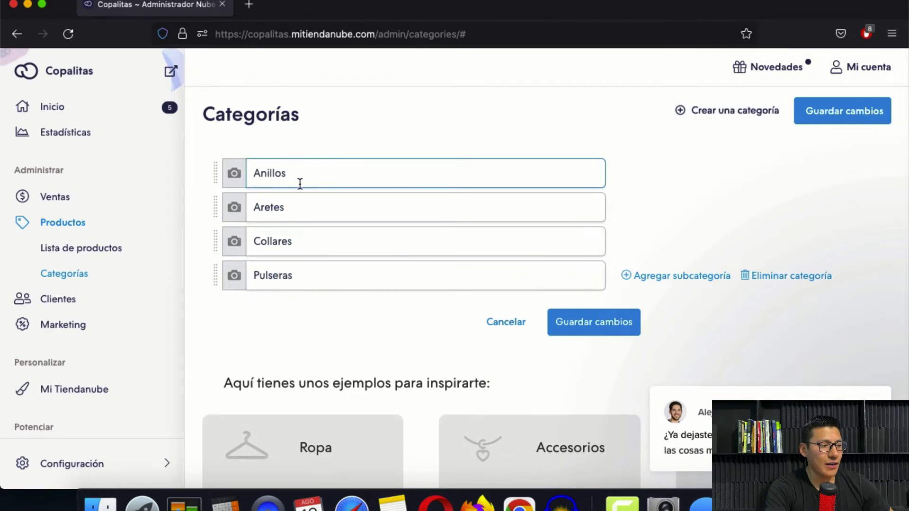
{"action": "left_click", "coordinate": [596, 327]}
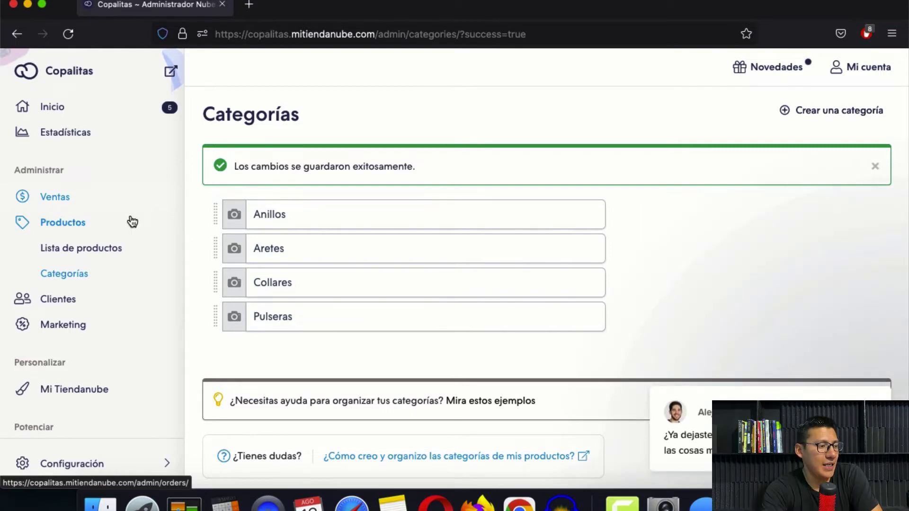
Step: Start the store's first product and name it "Anillo de Piedra Orgánica"
{"action": "left_click", "coordinate": [78, 251]}
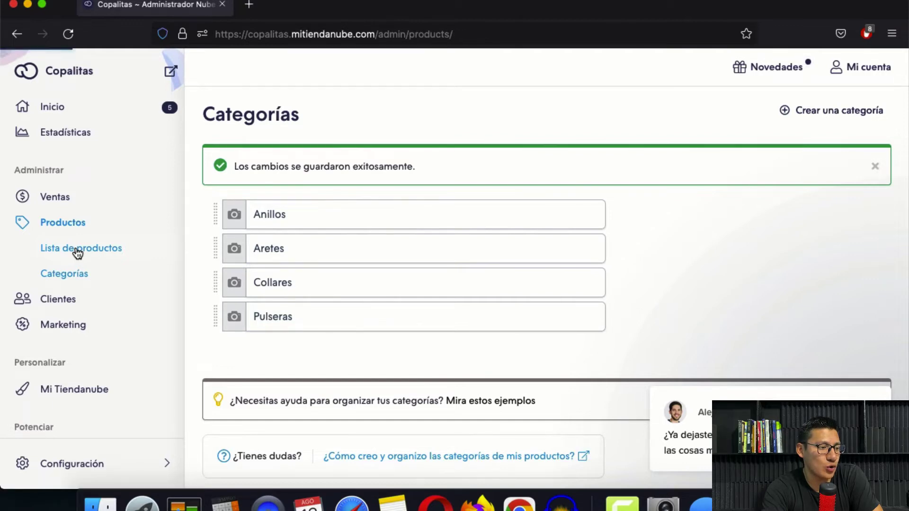
{"action": "left_click", "coordinate": [646, 291]}
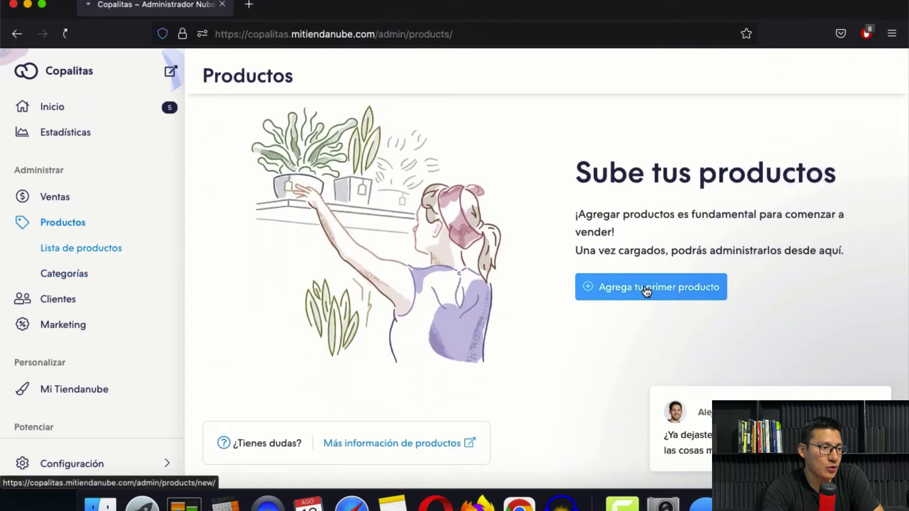
{"action": "type", "text": "ANILLO PIEDRA ORGÁNICA"}
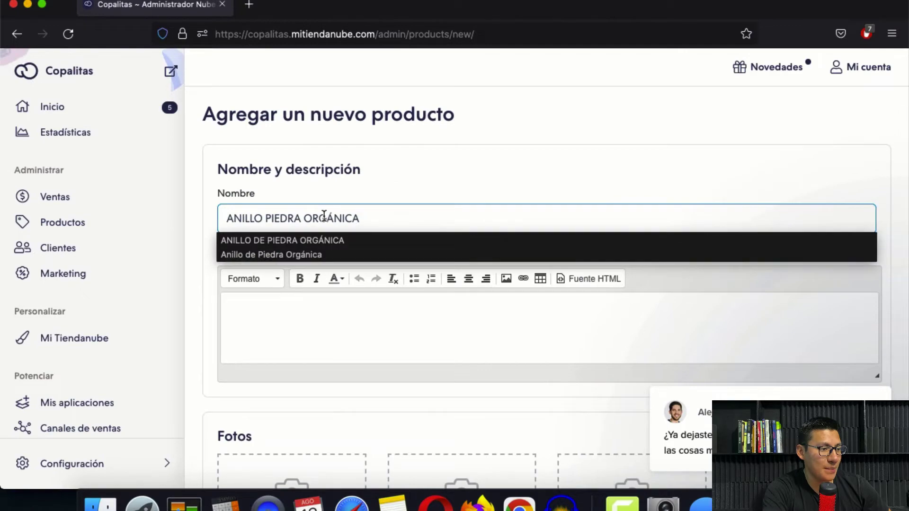
{"action": "left_click", "coordinate": [312, 256]}
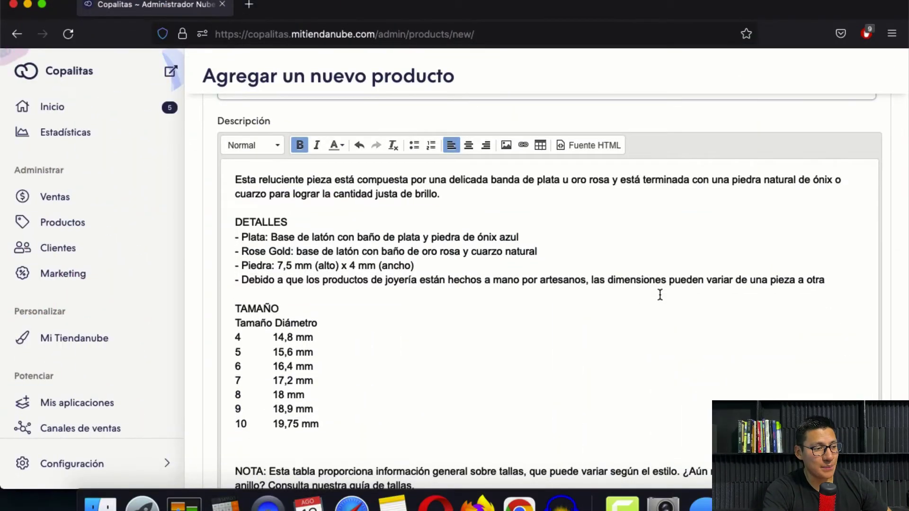
Step: Reorder the product photos so the silver ring with the blue stone on a white background comes first
{"action": "scroll", "coordinate": [660, 295], "scroll_direction": "down", "scroll_amount": 10}
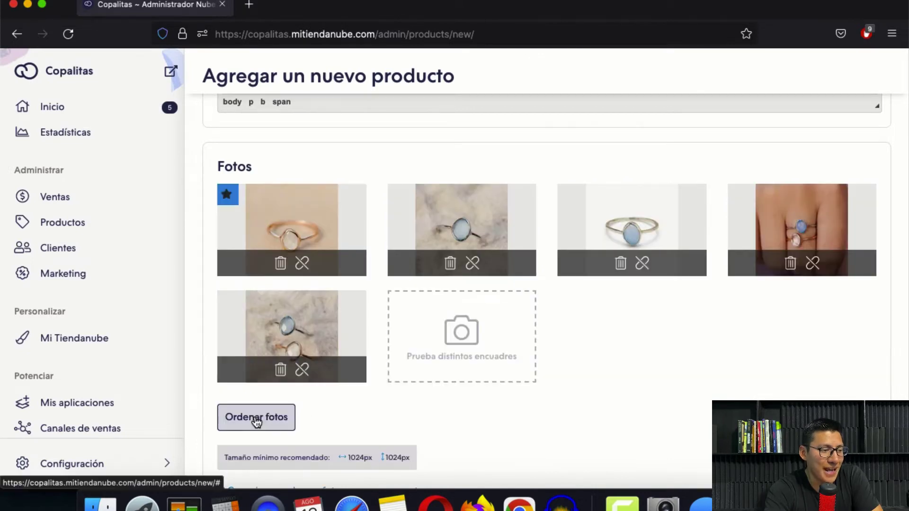
{"action": "left_click", "coordinate": [256, 418]}
{"action": "left_click_drag", "start_coordinate": [632, 223], "coordinate": [282, 204]}
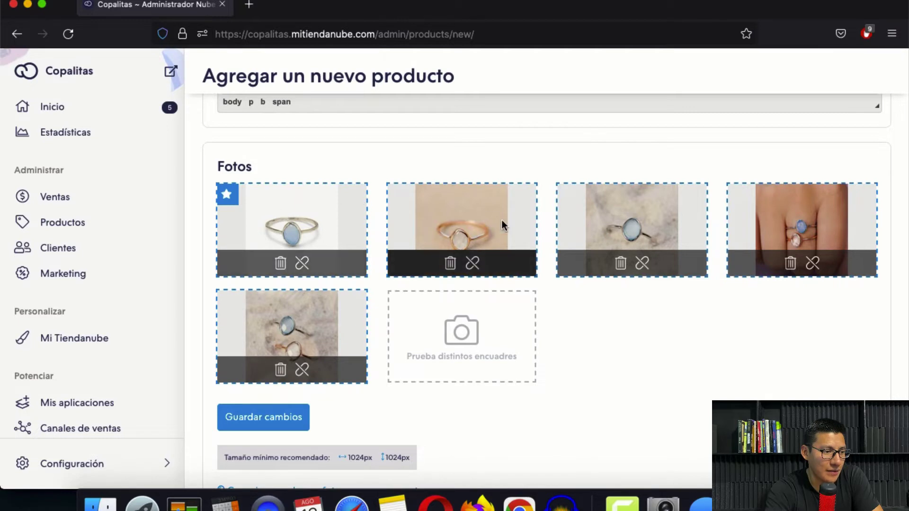
Step: Set the product's original price to 1000 and its promotional price to 400
{"action": "scroll", "coordinate": [545, 294], "scroll_direction": "down", "scroll_amount": 8}
{"action": "left_click", "coordinate": [366, 227]}
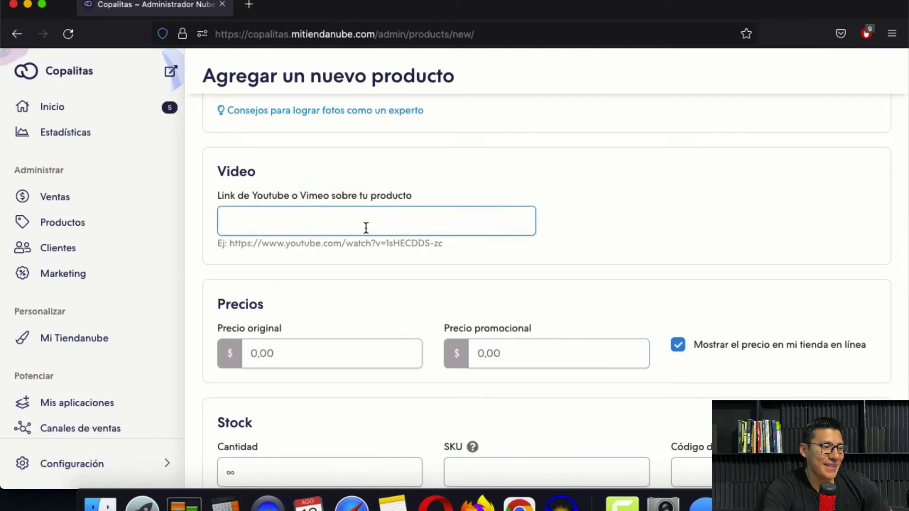
{"action": "scroll", "coordinate": [348, 225], "scroll_direction": "down", "scroll_amount": 3}
{"action": "left_click", "coordinate": [331, 229]}
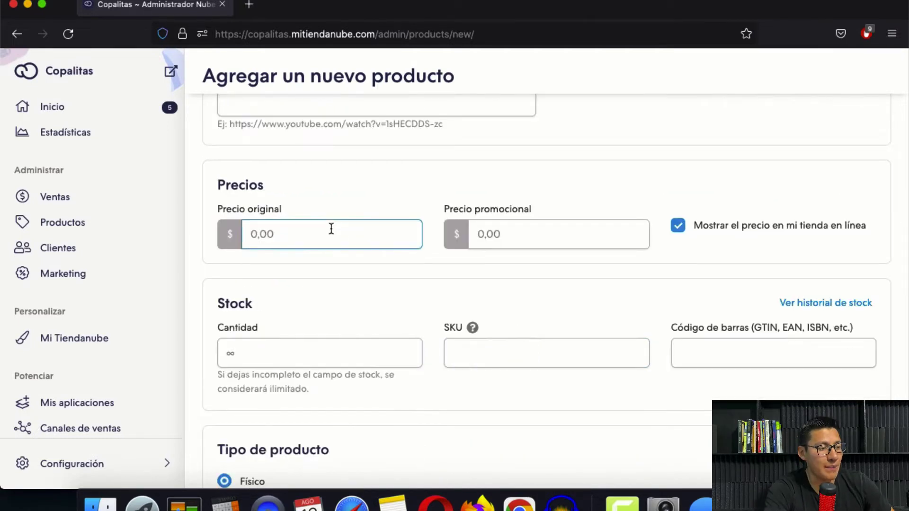
{"action": "left_click", "coordinate": [319, 235]}
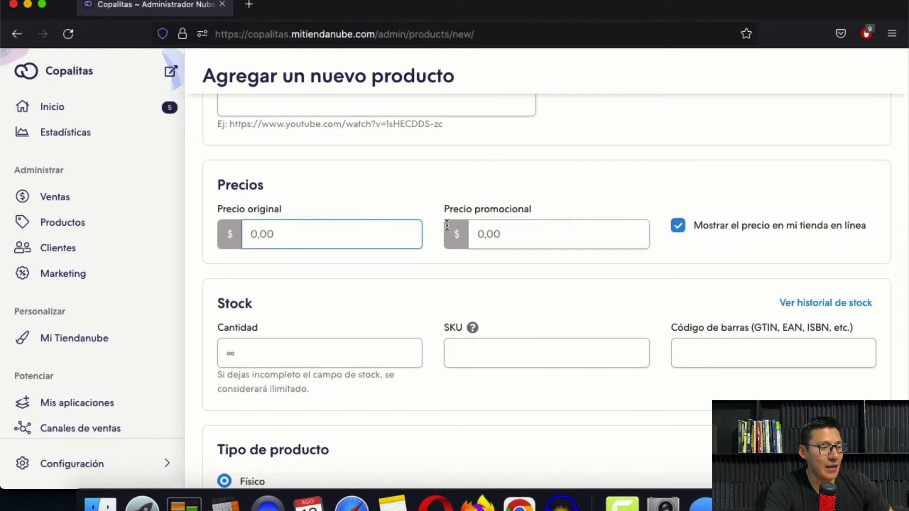
{"action": "left_click", "coordinate": [388, 233]}
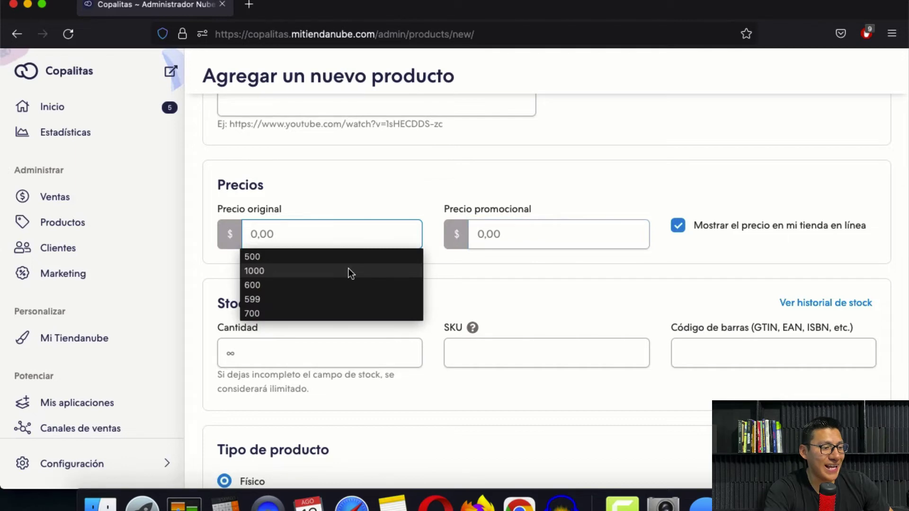
{"action": "left_click", "coordinate": [348, 269]}
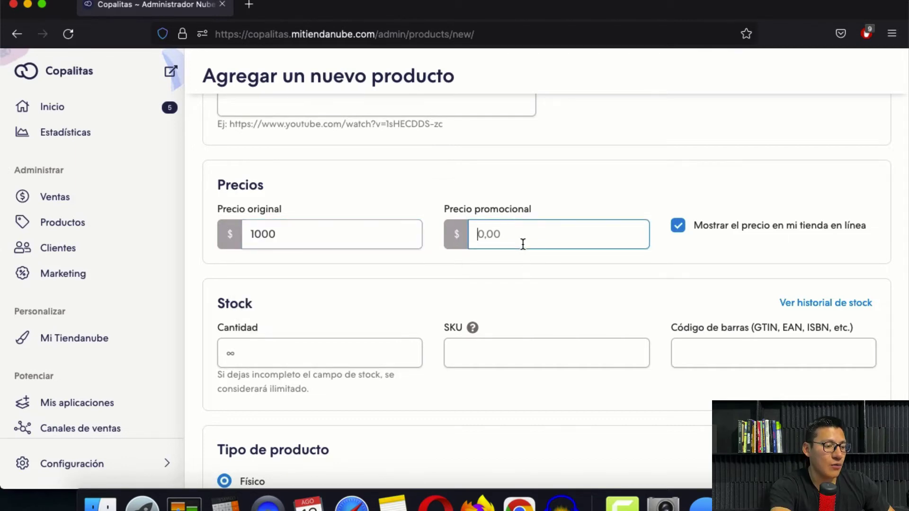
{"action": "type", "text": "400"}
{"action": "scroll", "coordinate": [584, 278], "scroll_direction": "down", "scroll_amount": 2}
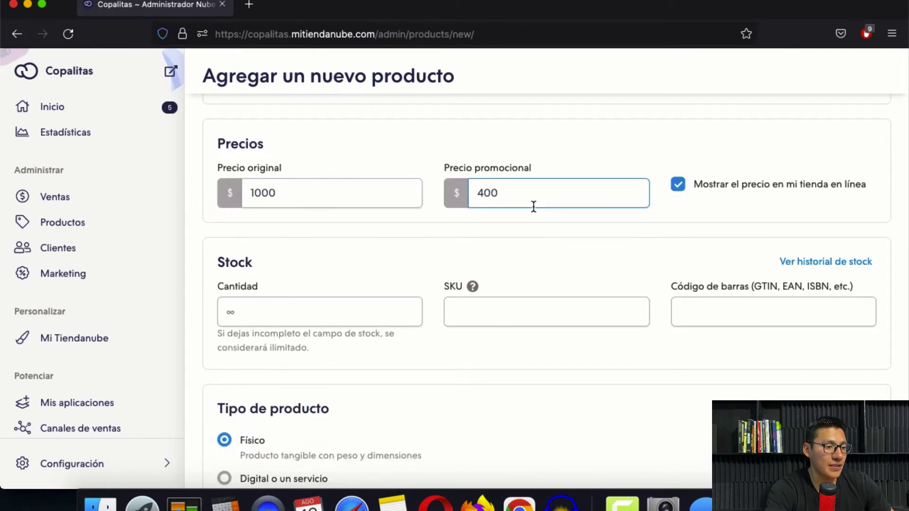
Step: Clear the product's promotional price and enter 400 again
{"action": "key", "text": "BackSpace"}
{"action": "key", "text": "BackSpace"}
{"action": "key", "text": "BackSpace"}
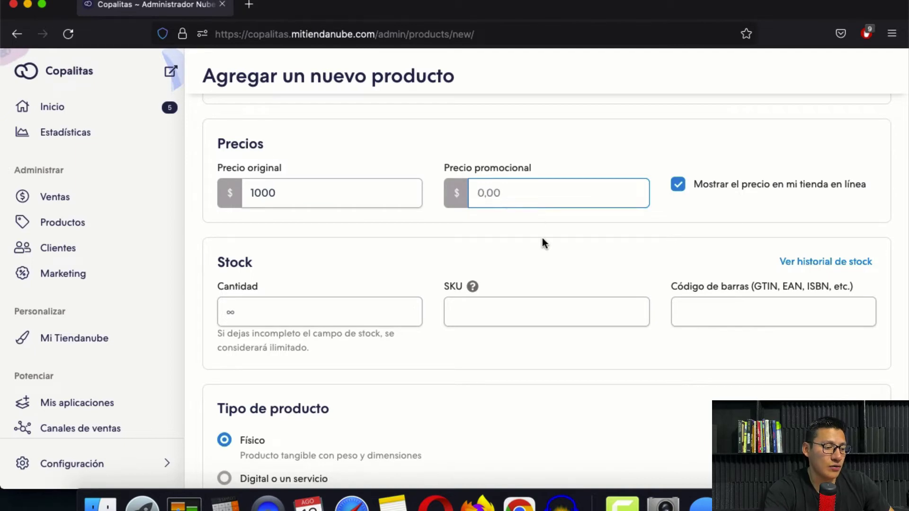
{"action": "type", "text": "400"}
Step: Set the product's stock quantity to 15
{"action": "scroll", "coordinate": [473, 244], "scroll_direction": "down", "scroll_amount": 3}
{"action": "left_click", "coordinate": [366, 250]}
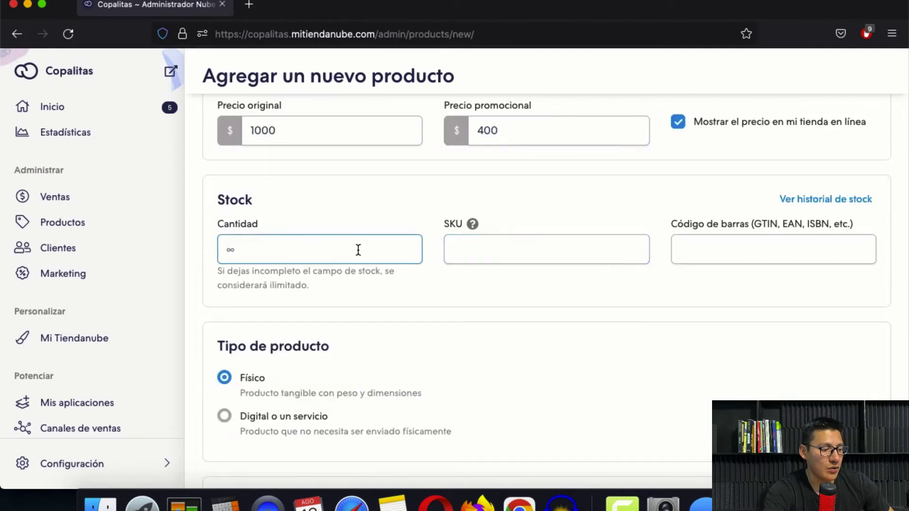
{"action": "type", "text": "15"}
{"action": "scroll", "coordinate": [611, 343], "scroll_direction": "down", "scroll_amount": 2}
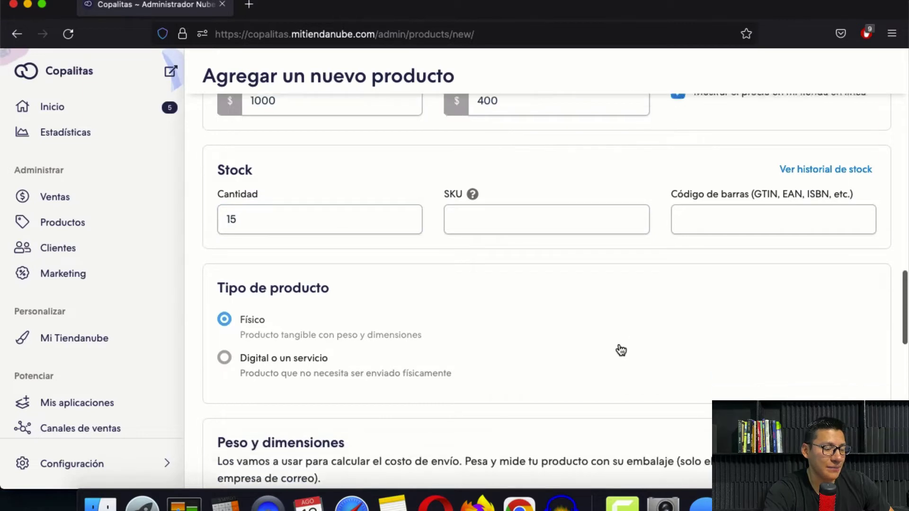
{"action": "left_click", "coordinate": [485, 204]}
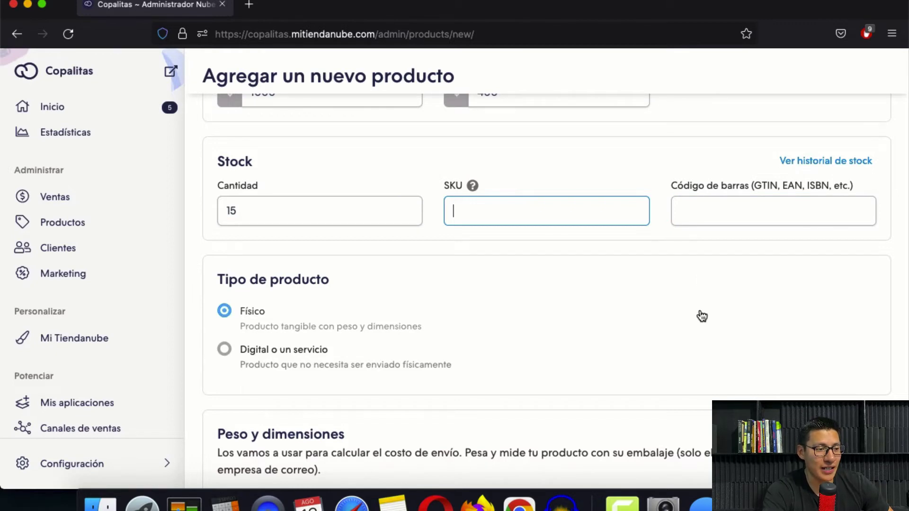
Step: Assign the product to the existing Anillos category
{"action": "scroll", "coordinate": [674, 298], "scroll_direction": "down", "scroll_amount": 3}
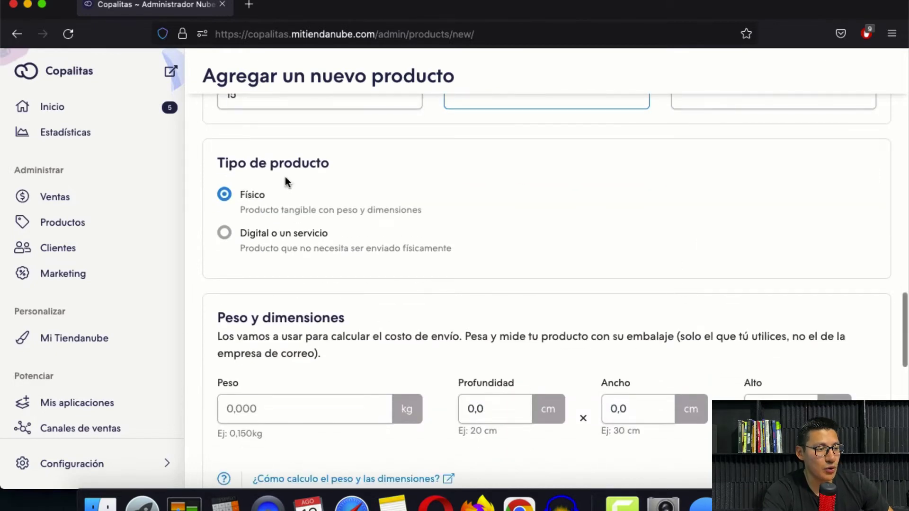
{"action": "scroll", "coordinate": [367, 188], "scroll_direction": "down", "scroll_amount": 1}
{"action": "scroll", "coordinate": [333, 226], "scroll_direction": "down", "scroll_amount": 3}
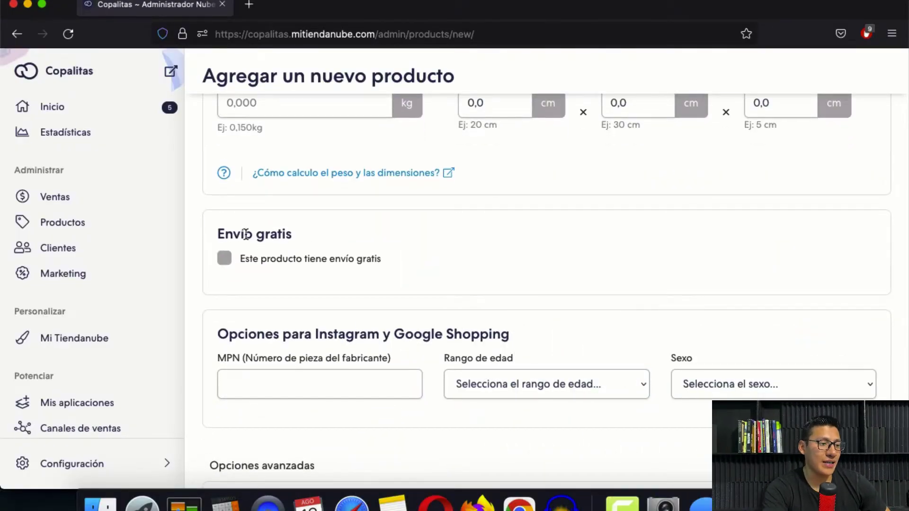
{"action": "scroll", "coordinate": [367, 343], "scroll_direction": "down", "scroll_amount": 7}
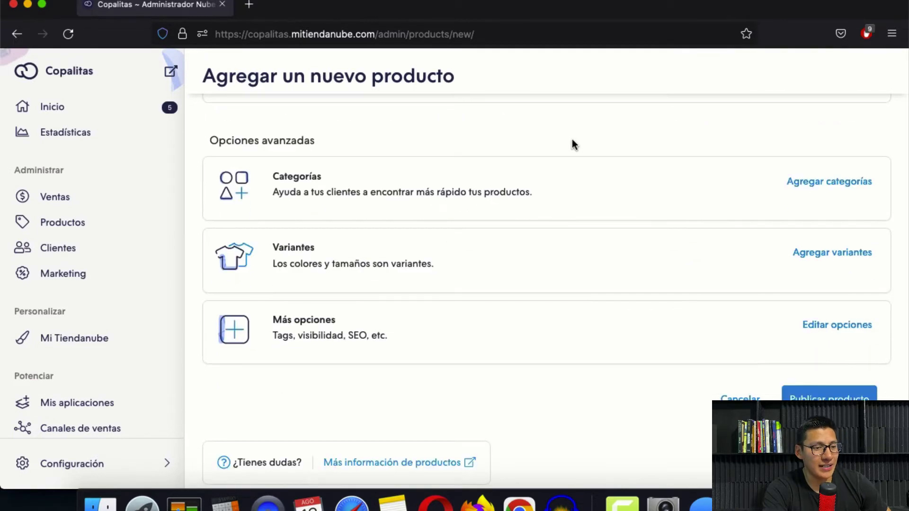
{"action": "left_click", "coordinate": [803, 186]}
{"action": "left_click", "coordinate": [462, 181]}
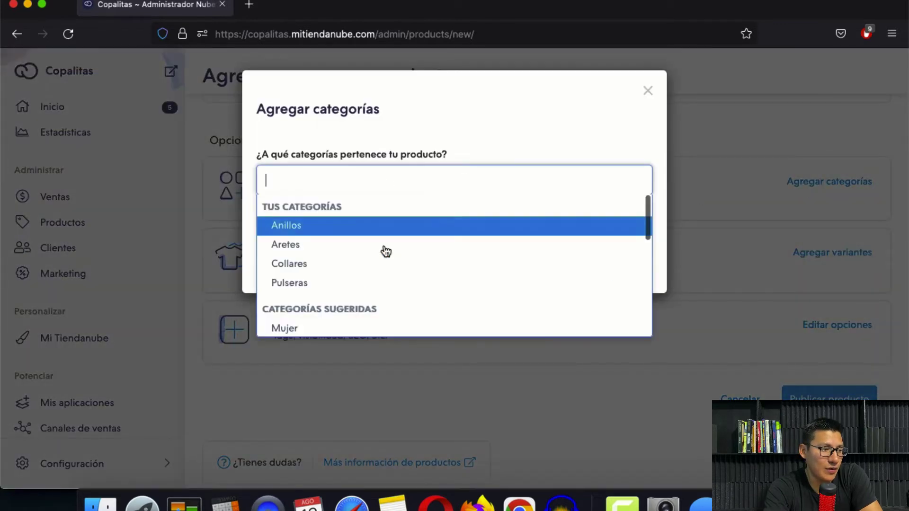
{"action": "left_click", "coordinate": [350, 228]}
{"action": "left_click", "coordinate": [629, 294]}
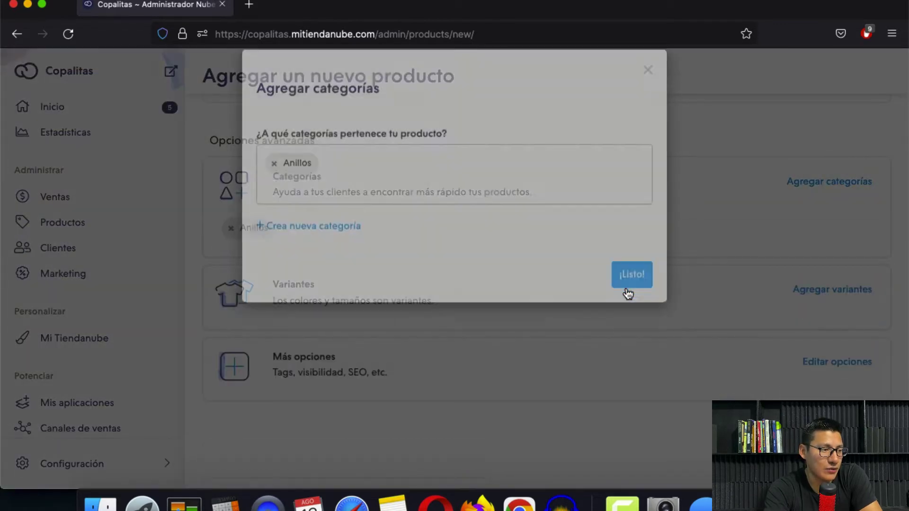
Step: Start the product's variants with a Color property holding the basic color Plata and a custom color "Oro Rosa"
{"action": "scroll", "coordinate": [608, 185], "scroll_direction": "down", "scroll_amount": 2}
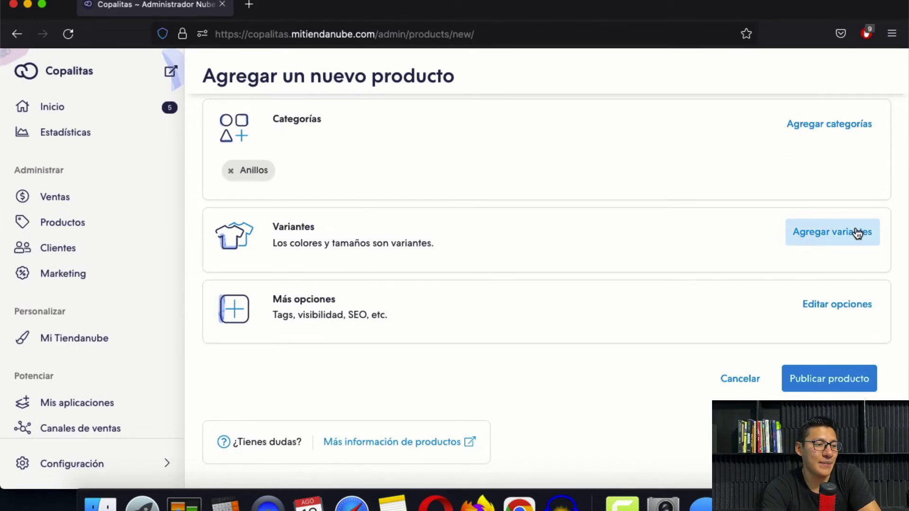
{"action": "left_click", "coordinate": [817, 238]}
{"action": "scroll", "coordinate": [556, 243], "scroll_direction": "down", "scroll_amount": 3}
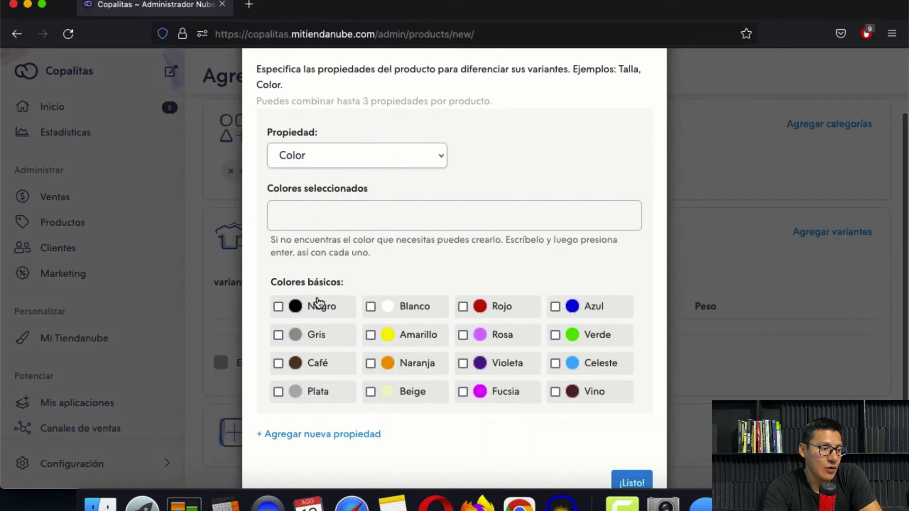
{"action": "left_click", "coordinate": [279, 392]}
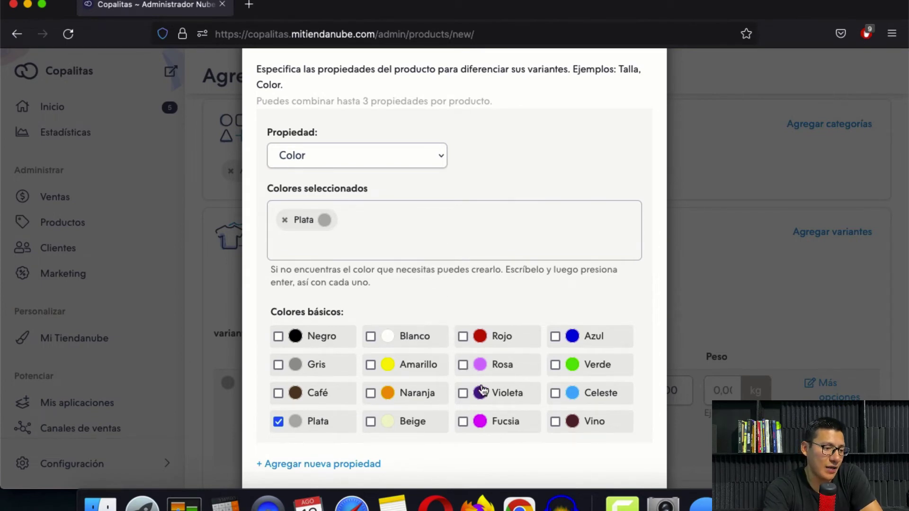
{"action": "left_click", "coordinate": [392, 227]}
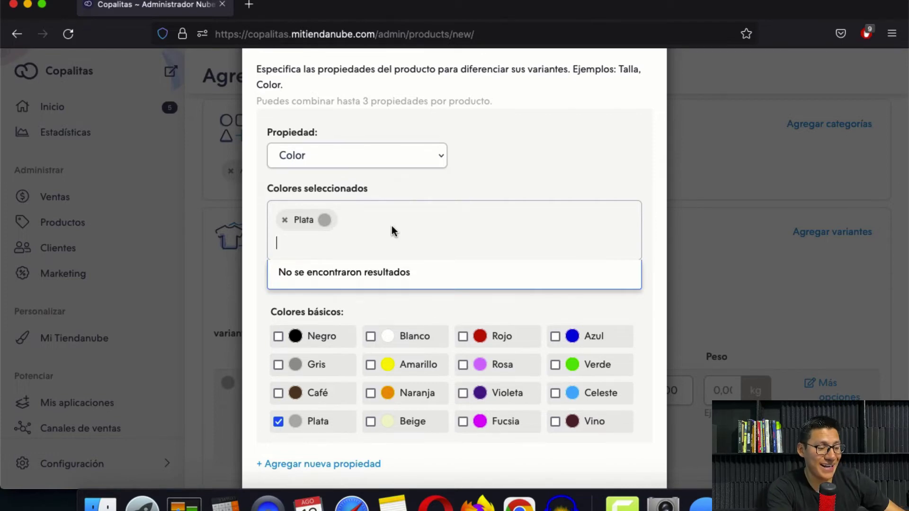
{"action": "type", "text": "Oro Rosa"}
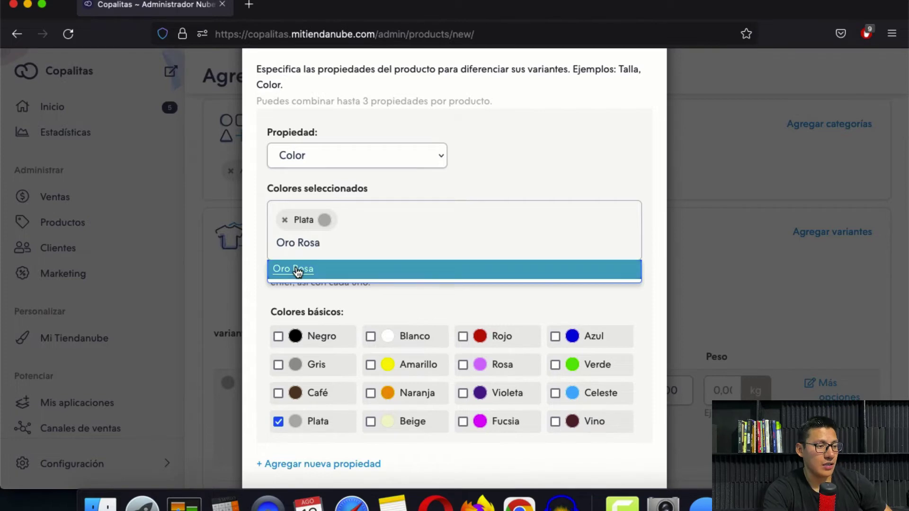
{"action": "left_click", "coordinate": [297, 269]}
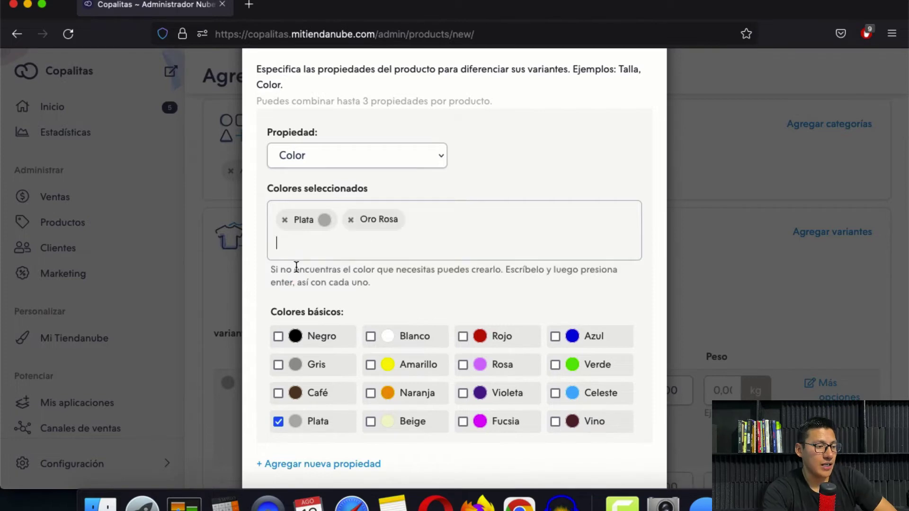
Step: Add a second, new variant property and name it "Tamaño"
{"action": "scroll", "coordinate": [511, 248], "scroll_direction": "down", "scroll_amount": 3}
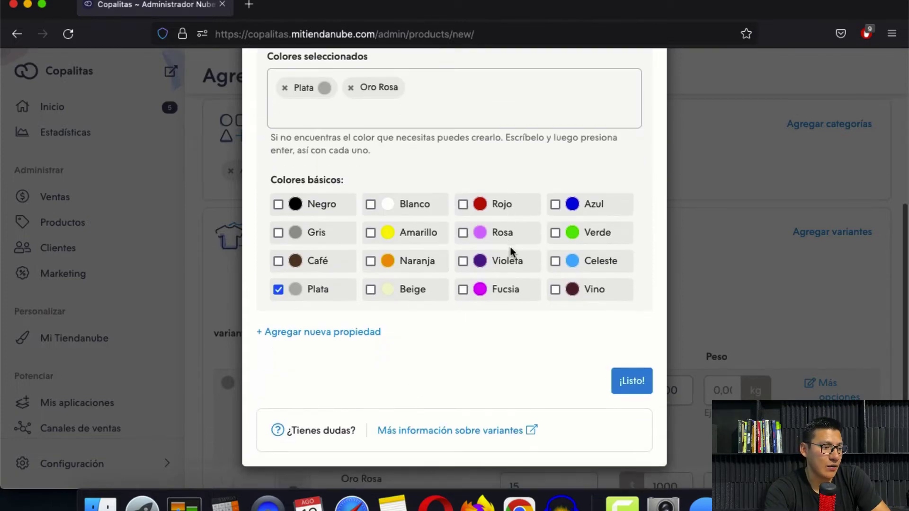
{"action": "left_click", "coordinate": [318, 334]}
{"action": "scroll", "coordinate": [428, 378], "scroll_direction": "down", "scroll_amount": 3}
{"action": "left_click", "coordinate": [400, 250]}
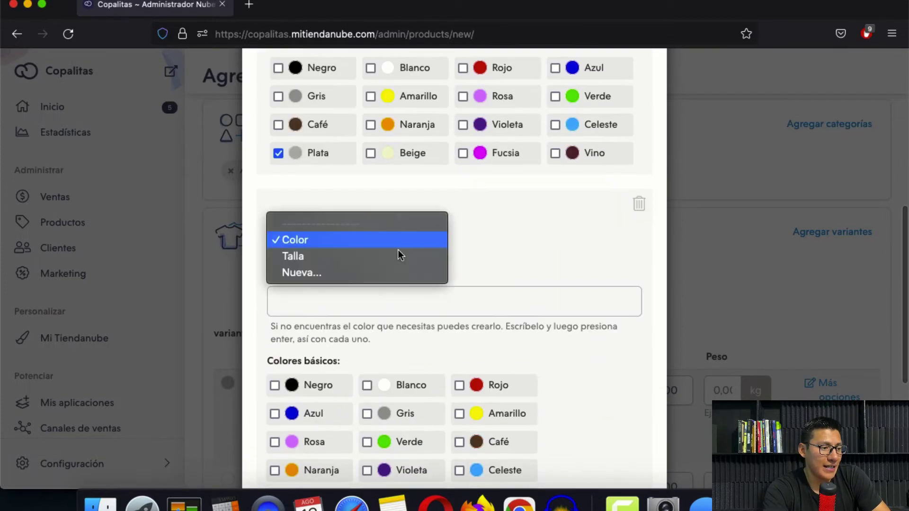
{"action": "left_click", "coordinate": [337, 271]}
{"action": "left_click", "coordinate": [333, 292]}
{"action": "type", "text": "Tam"}
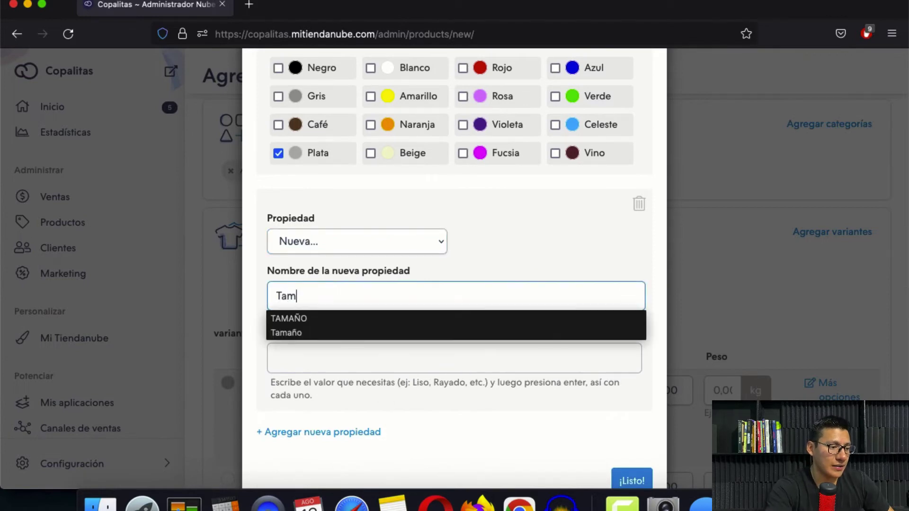
{"action": "left_click", "coordinate": [321, 328]}
Step: Give the Tamaño property the values 6, 7, 8 and 9, and finish the variant setup
{"action": "scroll", "coordinate": [332, 293], "scroll_direction": "down", "scroll_amount": 2}
{"action": "left_click", "coordinate": [335, 271]}
{"action": "type", "text": "6"}
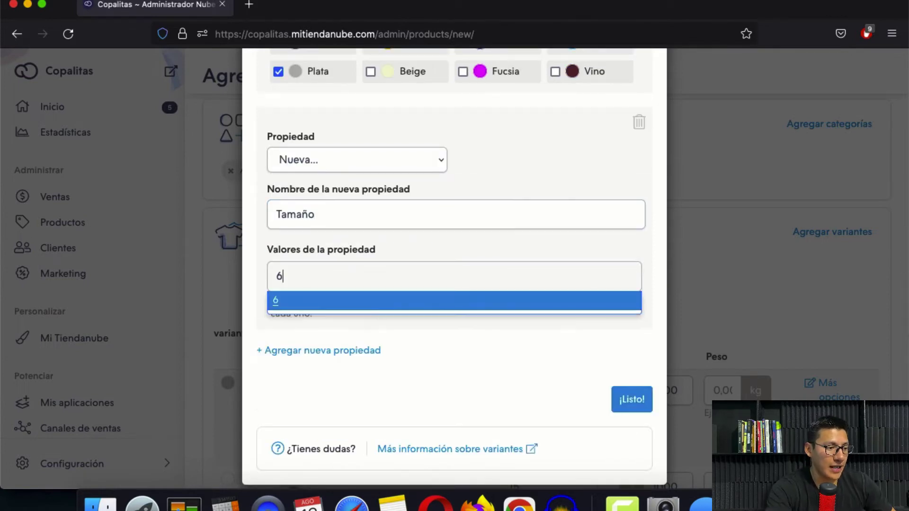
{"action": "key", "text": "Return"}
{"action": "type", "text": "7"}
{"action": "key", "text": "Return"}
{"action": "type", "text": "8"}
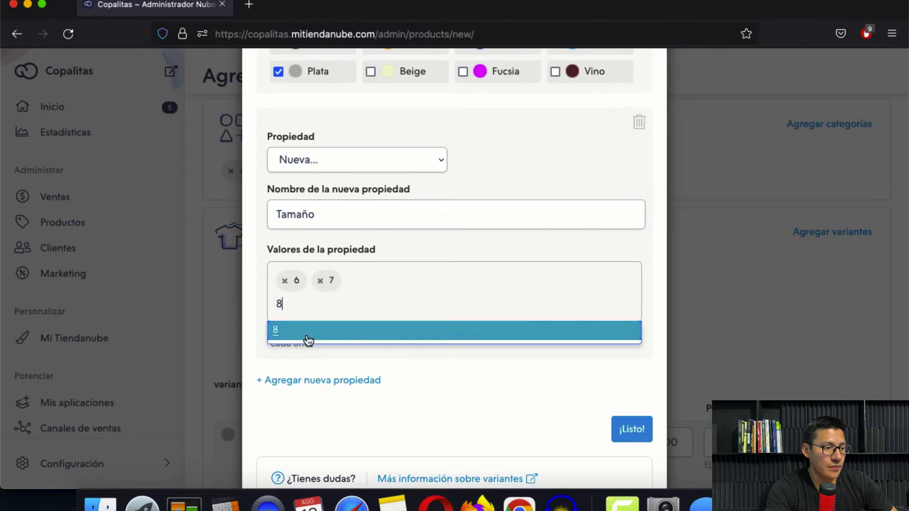
{"action": "key", "text": "Return"}
{"action": "type", "text": "8"}
{"action": "key", "text": "BackSpace"}
{"action": "type", "text": "9"}
{"action": "key", "text": "Return"}
{"action": "scroll", "coordinate": [587, 356], "scroll_direction": "down", "scroll_amount": 2}
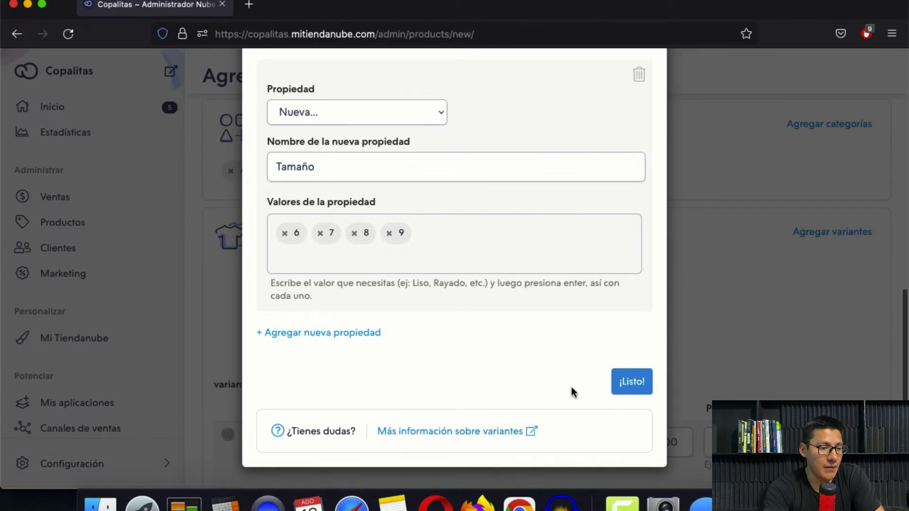
{"action": "left_click", "coordinate": [631, 383]}
Step: Assign the photo of the single blue-stone ring on the marbled background to the Plata variants in sizes 6, 7, 8 and 9
{"action": "scroll", "coordinate": [630, 387], "scroll_direction": "down", "scroll_amount": 5}
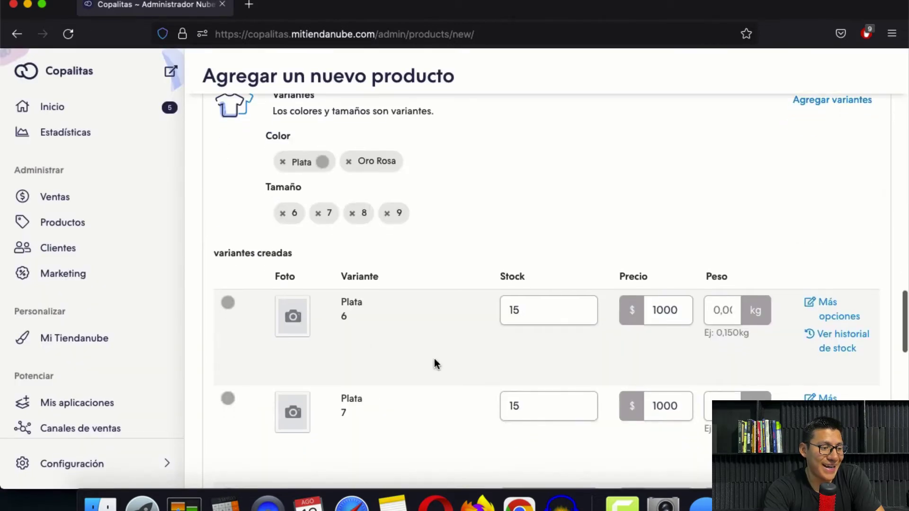
{"action": "left_click", "coordinate": [297, 325]}
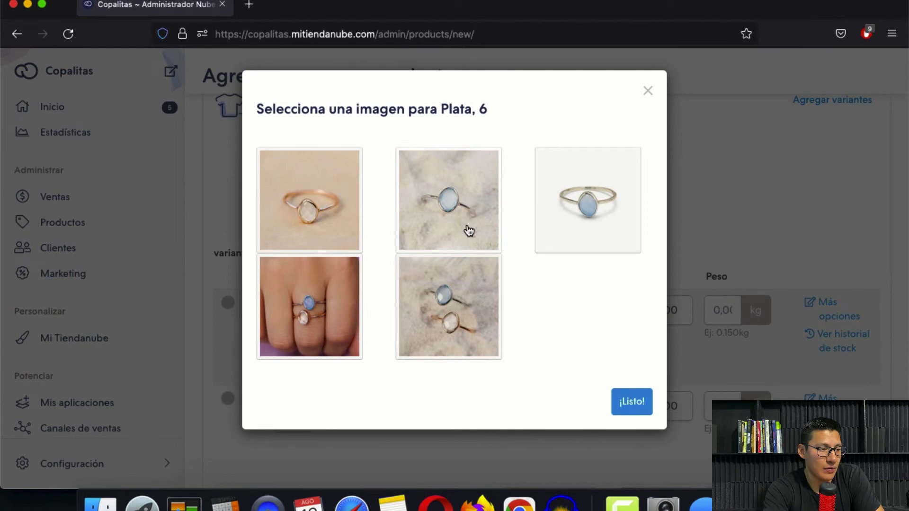
{"action": "left_click", "coordinate": [468, 231]}
{"action": "left_click", "coordinate": [293, 406]}
{"action": "left_click", "coordinate": [447, 201]}
{"action": "scroll", "coordinate": [307, 335], "scroll_direction": "down", "scroll_amount": 5}
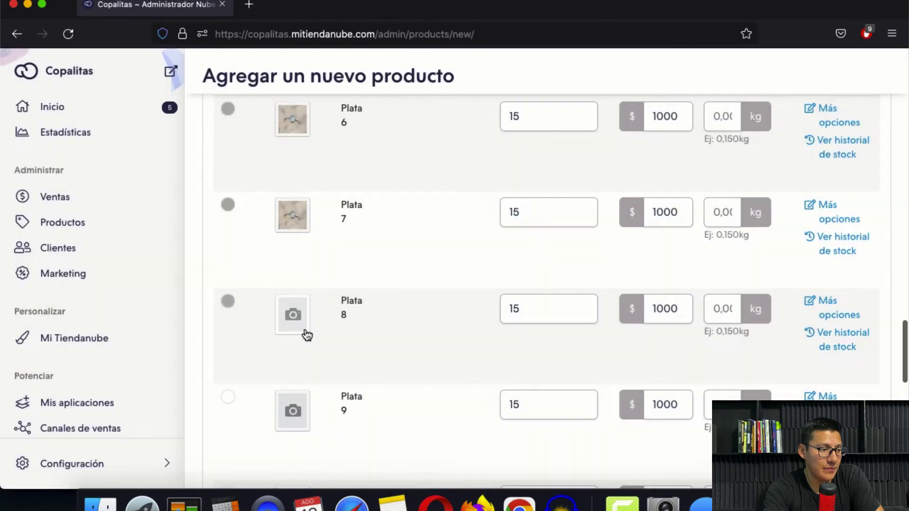
{"action": "left_click", "coordinate": [297, 330]}
{"action": "left_click", "coordinate": [416, 206]}
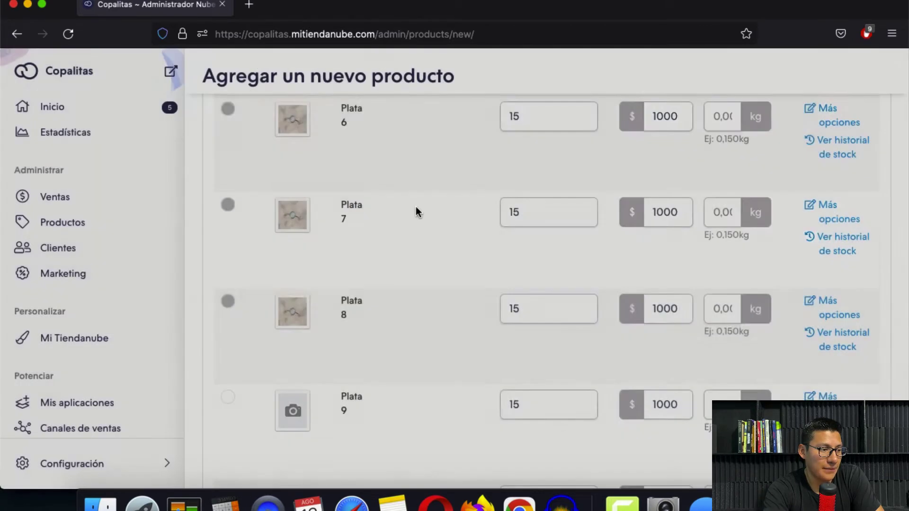
{"action": "scroll", "coordinate": [294, 344], "scroll_direction": "down", "scroll_amount": 2}
{"action": "left_click", "coordinate": [294, 345]}
{"action": "left_click", "coordinate": [457, 182]}
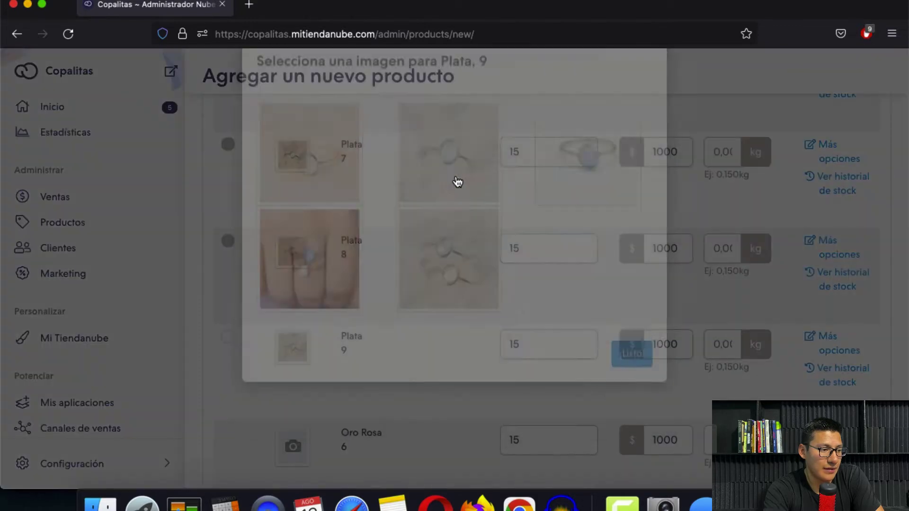
Step: Assign the photo of the single rose gold ring to the Oro Rosa variants in sizes 6, 7, 8 and 9
{"action": "scroll", "coordinate": [456, 180], "scroll_direction": "down", "scroll_amount": 5}
{"action": "left_click", "coordinate": [307, 300]}
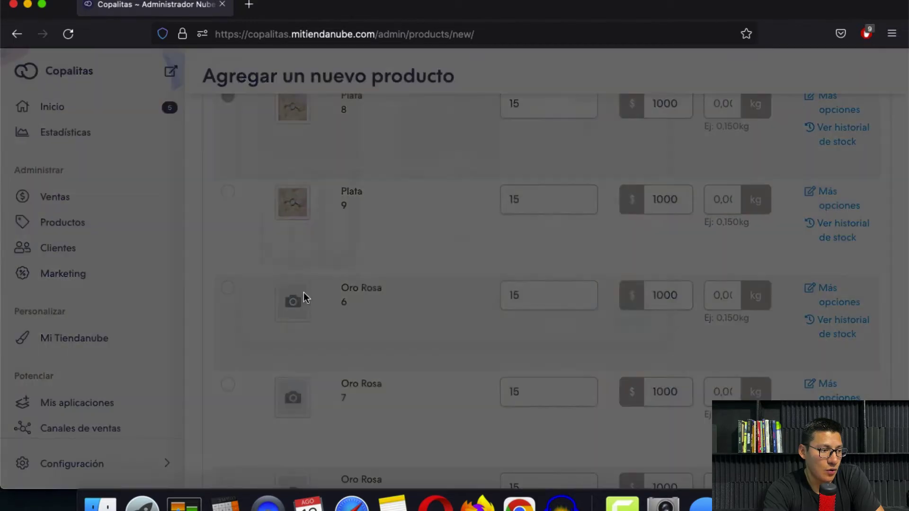
{"action": "left_click", "coordinate": [341, 185]}
{"action": "scroll", "coordinate": [380, 289], "scroll_direction": "down", "scroll_amount": 6}
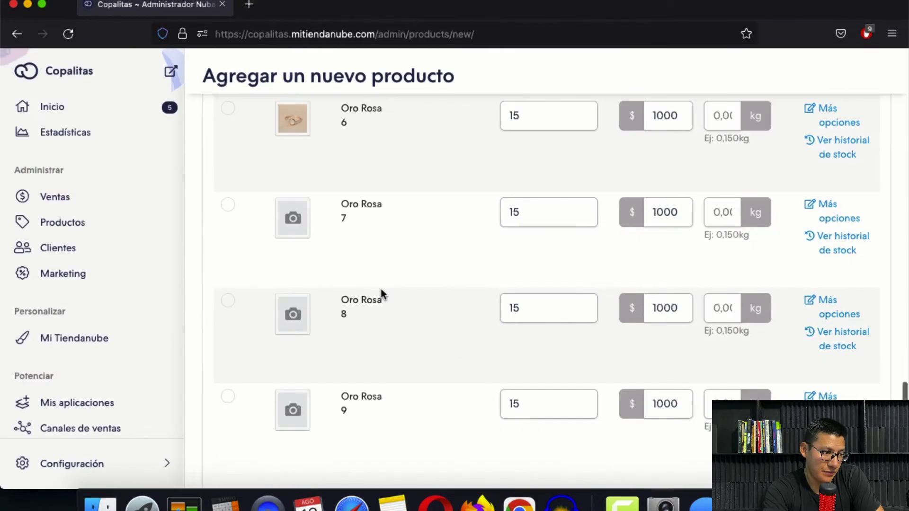
{"action": "left_click", "coordinate": [292, 217]}
{"action": "left_click", "coordinate": [300, 178]}
{"action": "scroll", "coordinate": [301, 179], "scroll_direction": "down", "scroll_amount": 2}
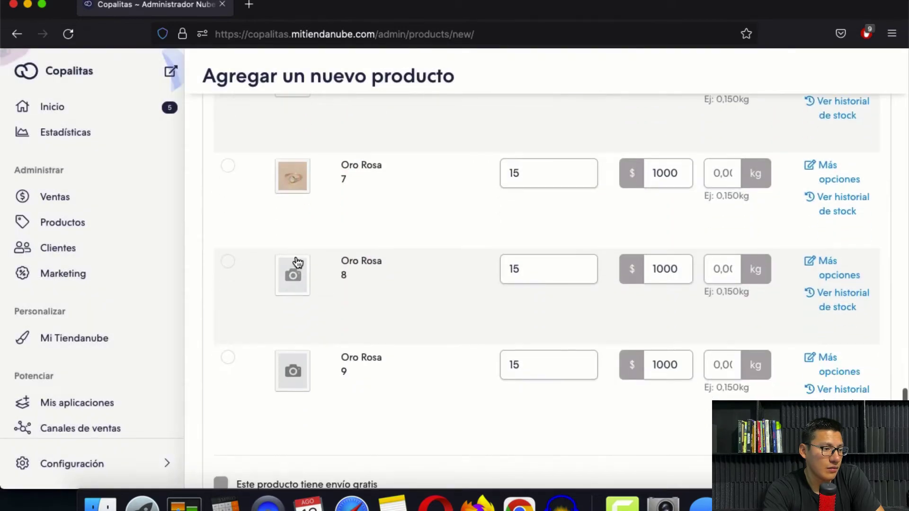
{"action": "left_click", "coordinate": [297, 262]}
{"action": "left_click", "coordinate": [303, 203]}
Step: Publish the product and dismiss the confirmation message
{"action": "scroll", "coordinate": [659, 320], "scroll_direction": "down", "scroll_amount": 8}
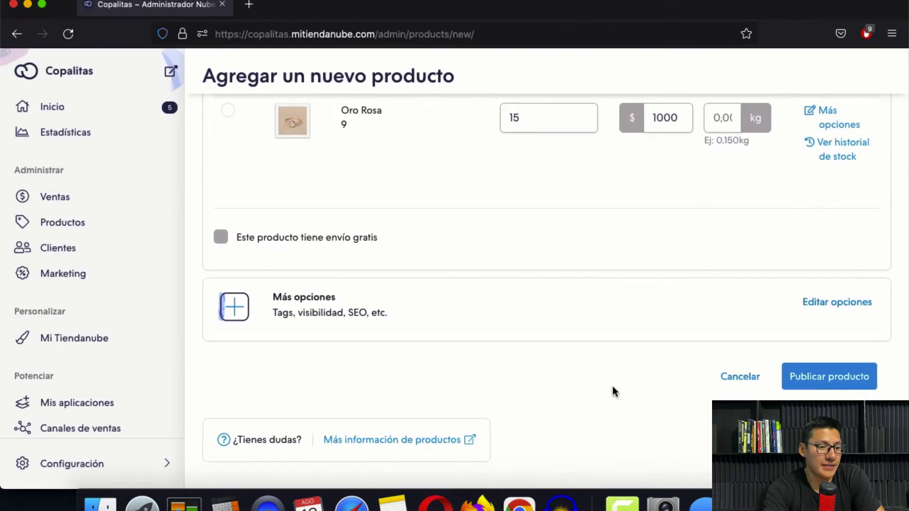
{"action": "left_click", "coordinate": [855, 385]}
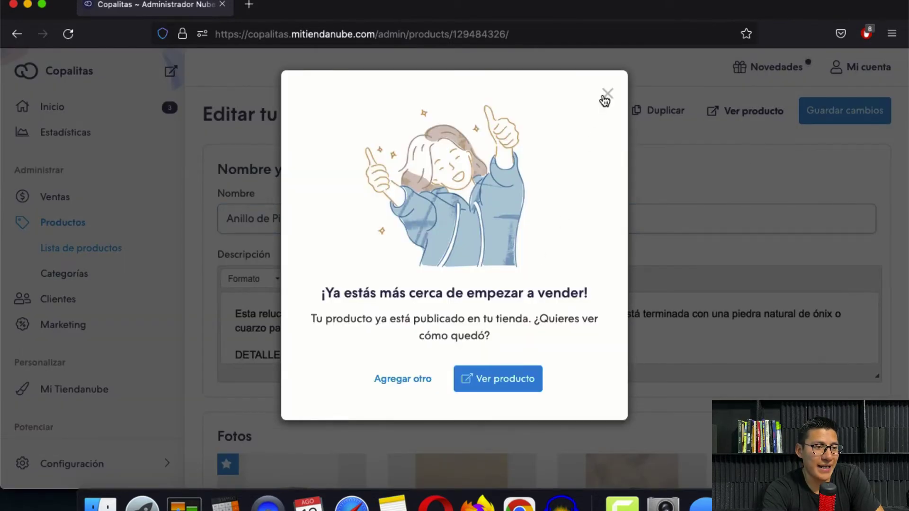
{"action": "left_click", "coordinate": [606, 97]}
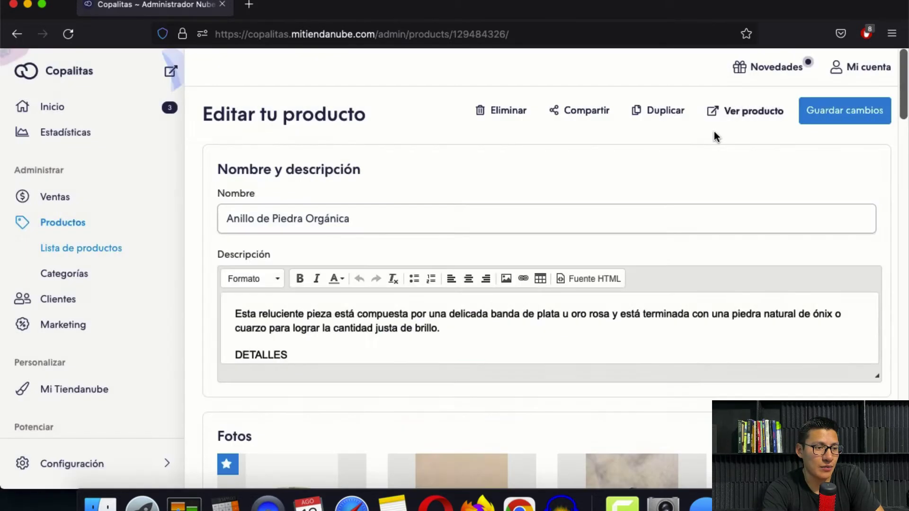
Step: View the published product's page in the store and examine its price, variants and description
{"action": "left_click", "coordinate": [731, 114]}
{"action": "scroll", "coordinate": [779, 322], "scroll_direction": "down", "scroll_amount": 3}
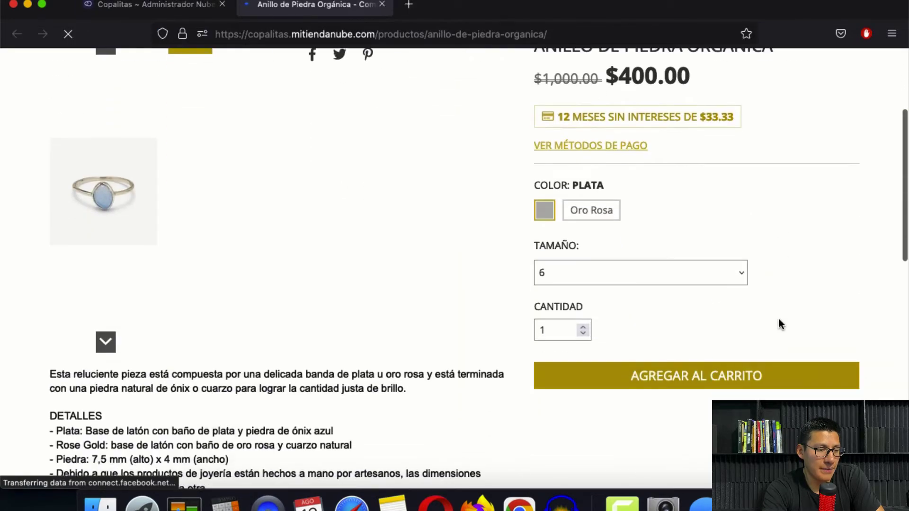
{"action": "scroll", "coordinate": [780, 324], "scroll_direction": "down", "scroll_amount": 3}
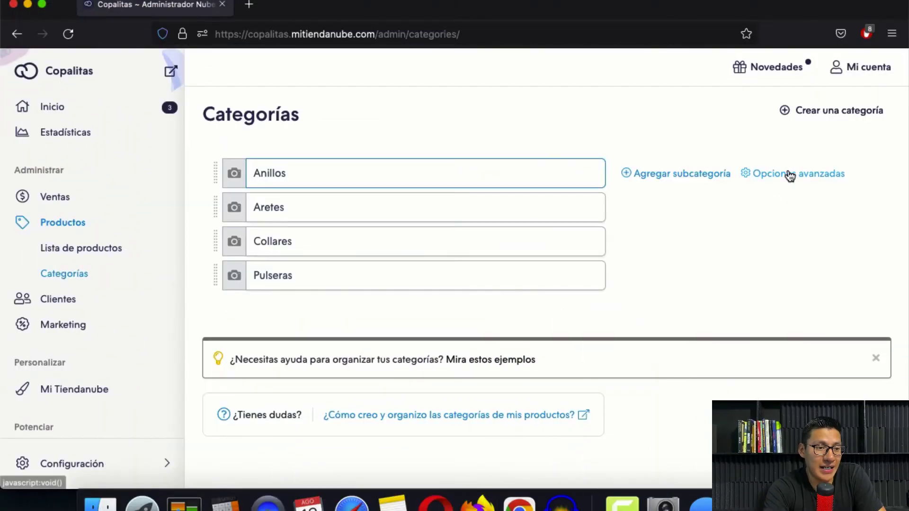
Step: Add the photo of a hand wearing several rings as the Anillos category's featured image and save the category
{"action": "left_click", "coordinate": [787, 174]}
{"action": "scroll", "coordinate": [796, 221], "scroll_direction": "down", "scroll_amount": 2}
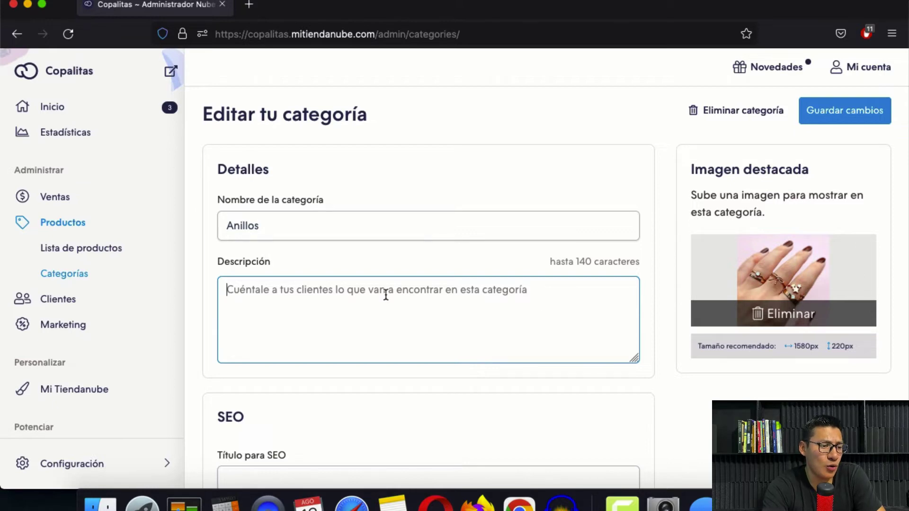
{"action": "scroll", "coordinate": [667, 336], "scroll_direction": "down", "scroll_amount": 4}
{"action": "scroll", "coordinate": [667, 336], "scroll_direction": "up", "scroll_amount": 4}
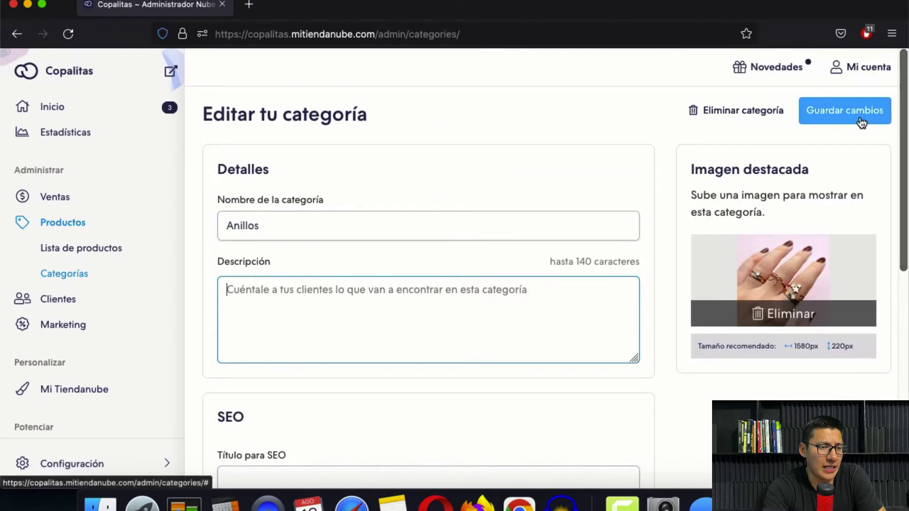
{"action": "left_click", "coordinate": [862, 122]}
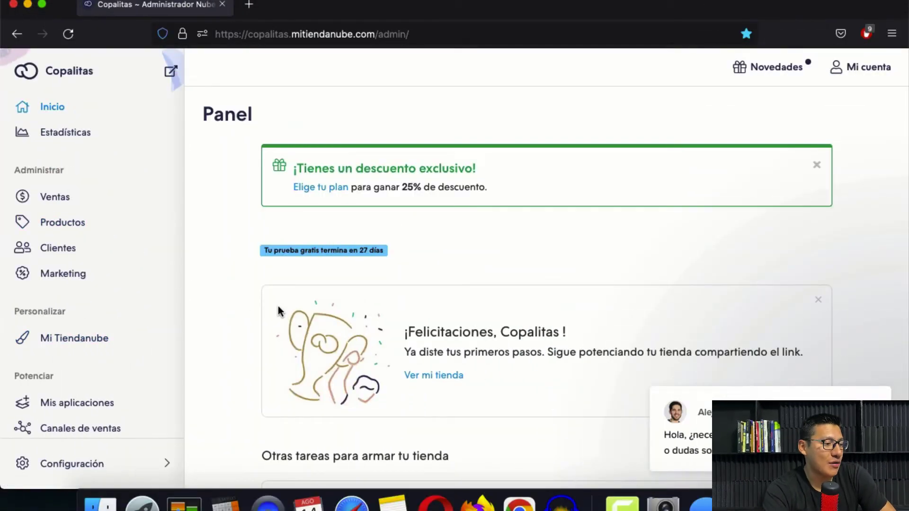
Step: Upload the gold Copalita lettering as the store's logo in the design's brand settings
{"action": "left_click", "coordinate": [70, 341]}
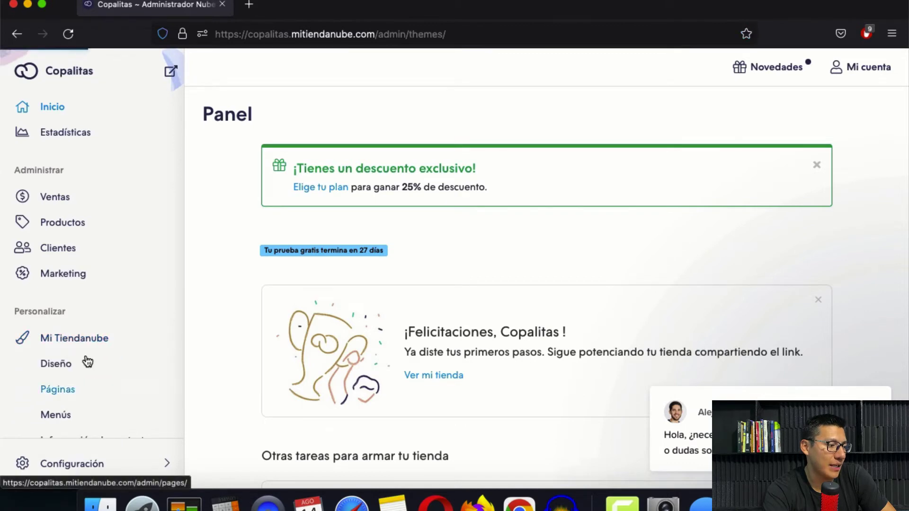
{"action": "left_click", "coordinate": [57, 363]}
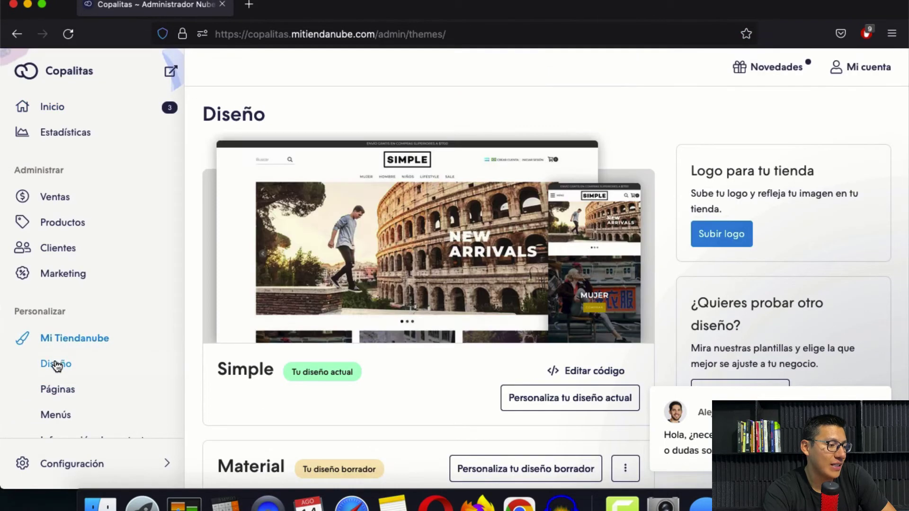
{"action": "left_click", "coordinate": [721, 236]}
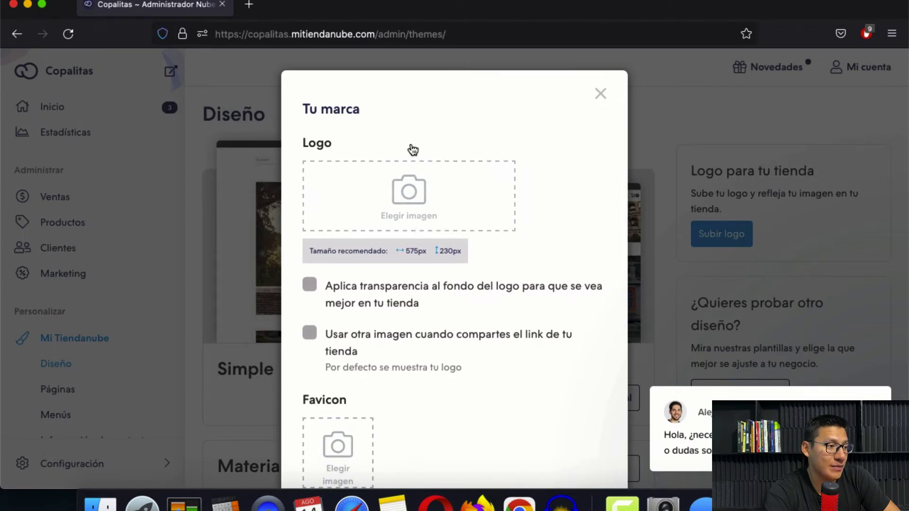
{"action": "scroll", "coordinate": [504, 339], "scroll_direction": "down", "scroll_amount": 4}
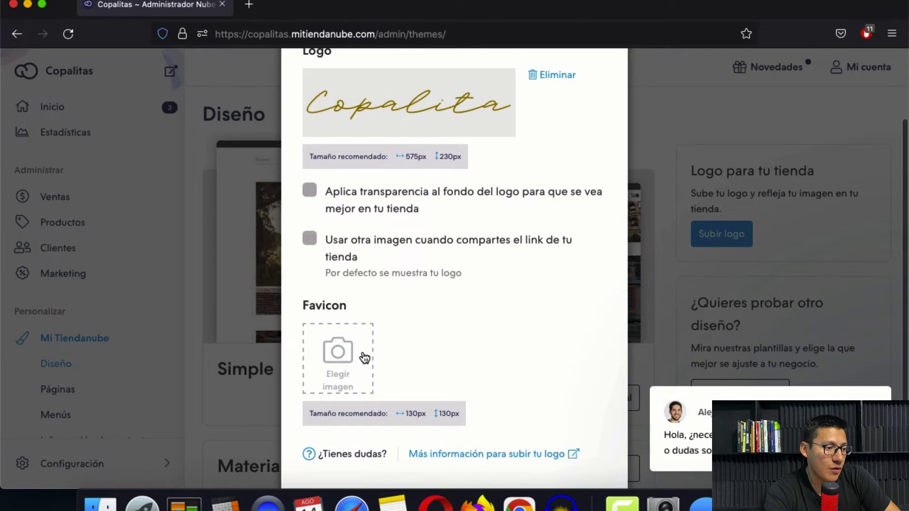
Step: Upload the gold letter C image as the store's favicon and save the brand changes
{"action": "left_click", "coordinate": [349, 364]}
{"action": "double_click", "coordinate": [314, 67]}
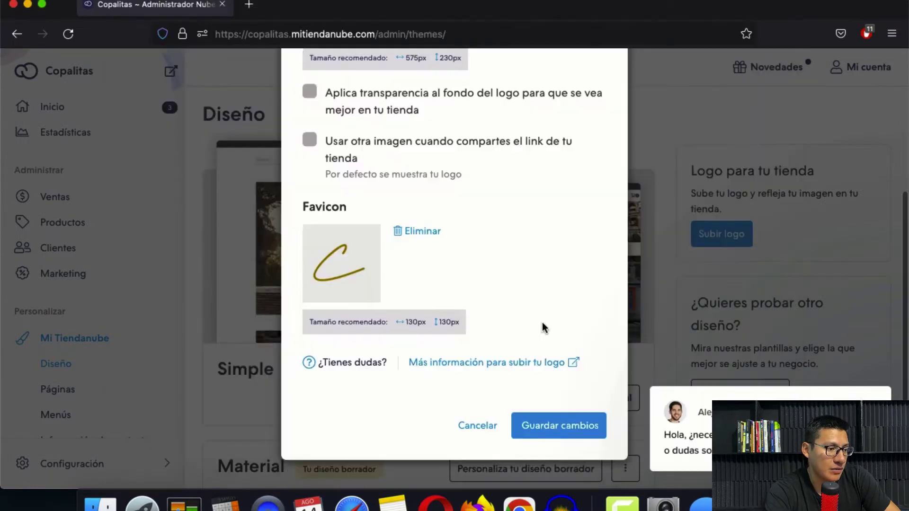
{"action": "left_click", "coordinate": [555, 433]}
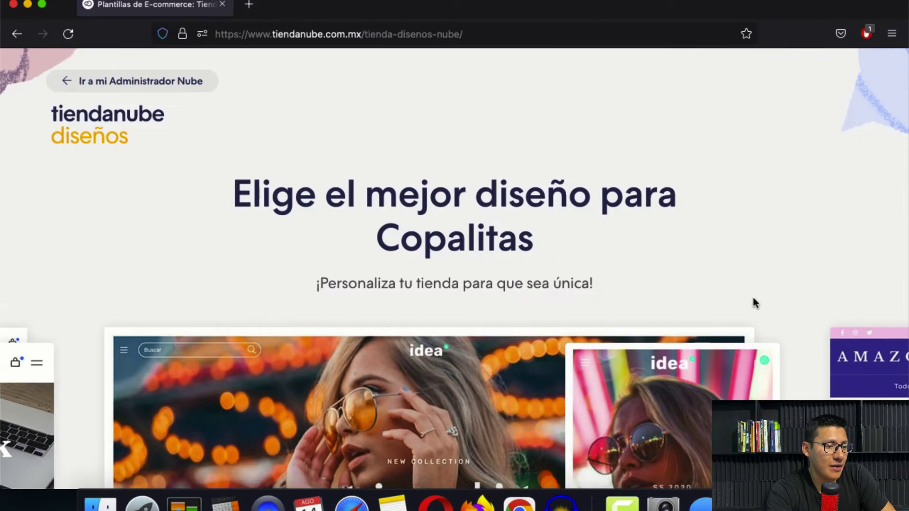
Step: Browse the Tiendanube template catalogue and compare the available designs and their business categories
{"action": "scroll", "coordinate": [755, 303], "scroll_direction": "down", "scroll_amount": 15}
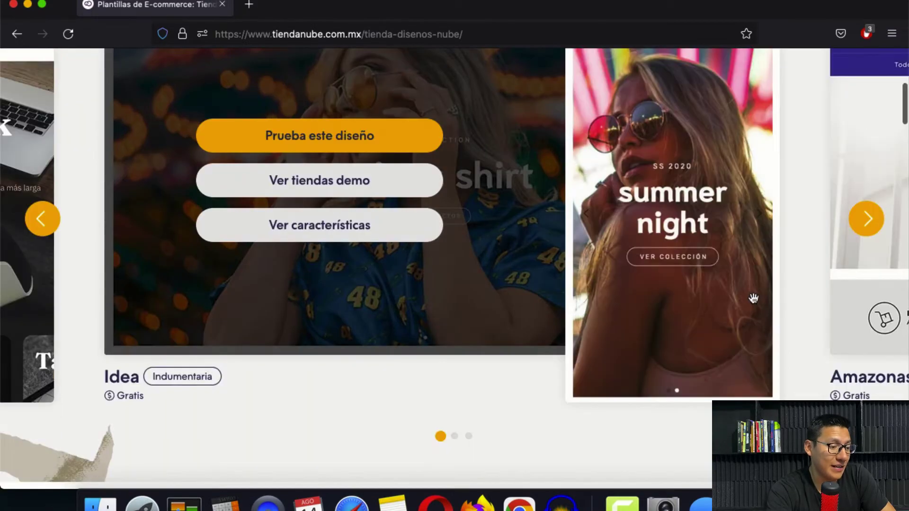
{"action": "scroll", "coordinate": [755, 305], "scroll_direction": "down", "scroll_amount": 20}
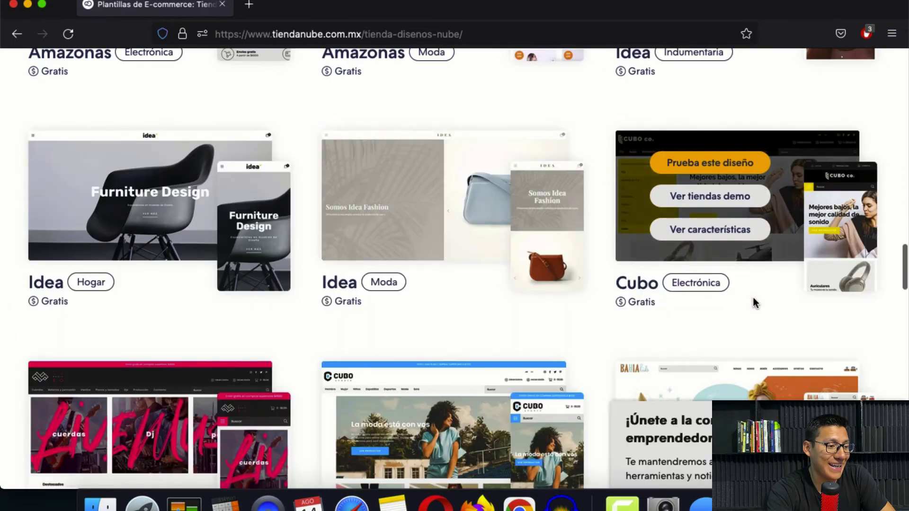
{"action": "scroll", "coordinate": [753, 302], "scroll_direction": "down", "scroll_amount": 8}
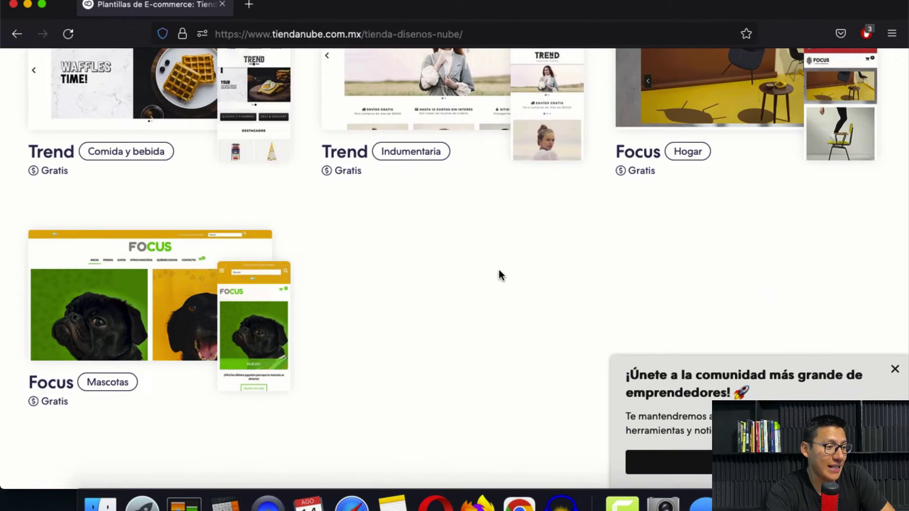
{"action": "scroll", "coordinate": [499, 272], "scroll_direction": "up", "scroll_amount": 10}
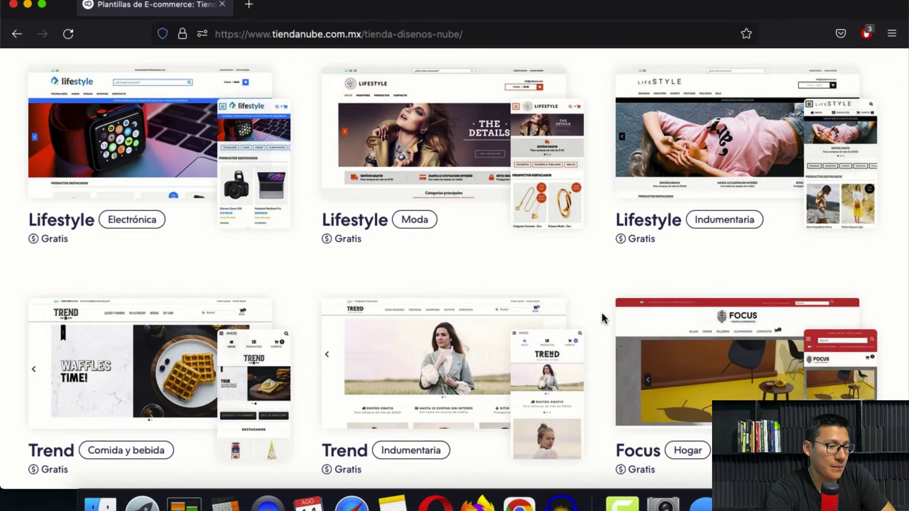
{"action": "scroll", "coordinate": [601, 322], "scroll_direction": "up", "scroll_amount": 8}
{"action": "scroll", "coordinate": [597, 332], "scroll_direction": "up", "scroll_amount": 3}
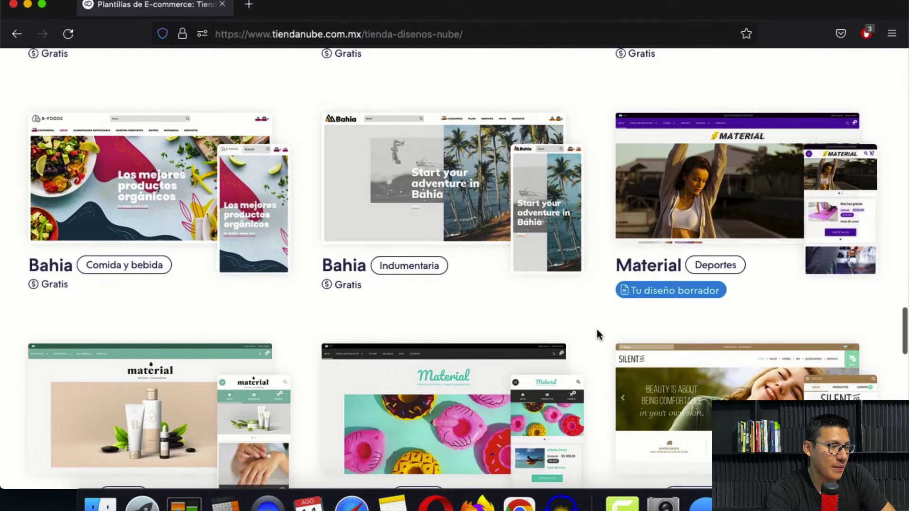
{"action": "scroll", "coordinate": [597, 332], "scroll_direction": "up", "scroll_amount": 1}
{"action": "scroll", "coordinate": [147, 227], "scroll_direction": "down", "scroll_amount": 6}
Step: Preview the Belleza version of the Material template and examine its demo store in desktop and mobile view
{"action": "left_click", "coordinate": [133, 160]}
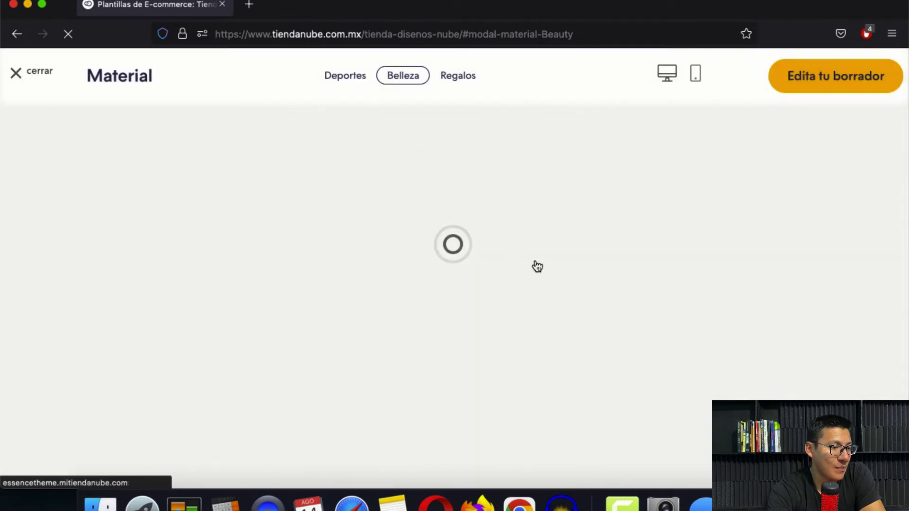
{"action": "scroll", "coordinate": [472, 284], "scroll_direction": "down", "scroll_amount": 20}
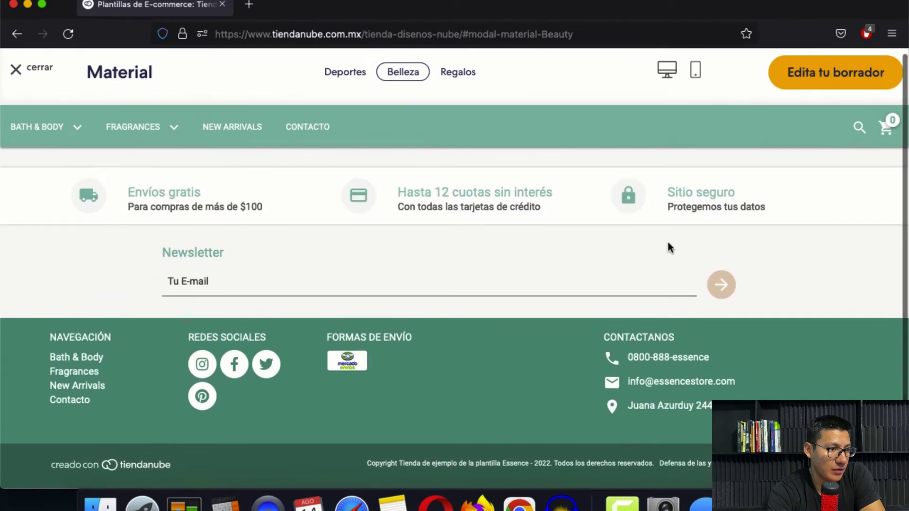
{"action": "left_click", "coordinate": [694, 71]}
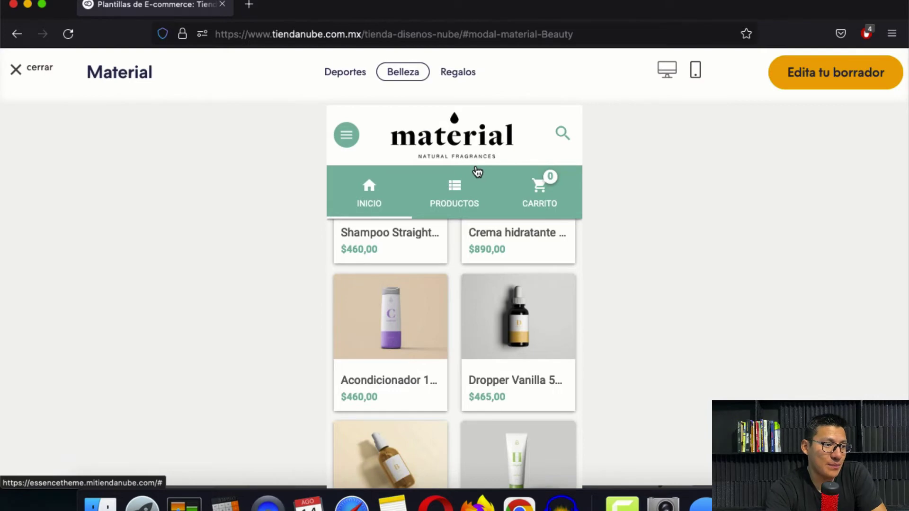
{"action": "scroll", "coordinate": [453, 274], "scroll_direction": "up", "scroll_amount": 10}
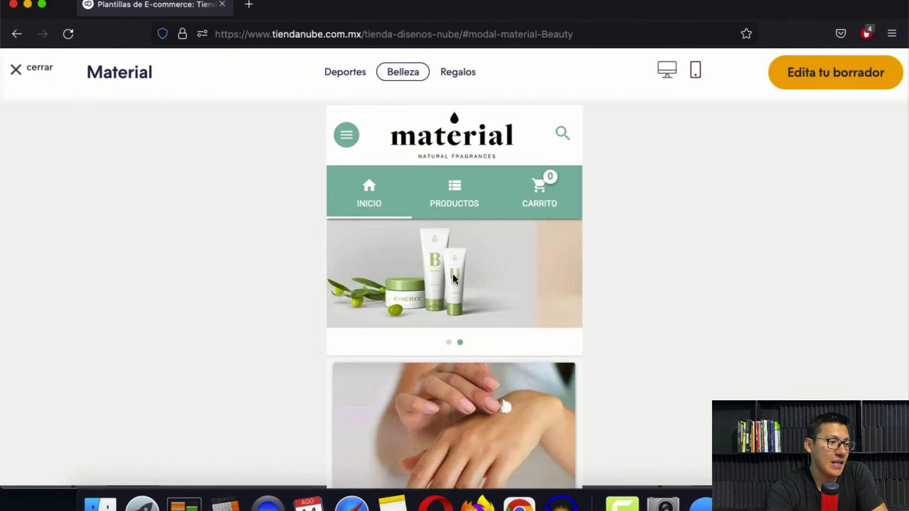
{"action": "scroll", "coordinate": [453, 273], "scroll_direction": "down", "scroll_amount": 5}
{"action": "scroll", "coordinate": [454, 279], "scroll_direction": "down", "scroll_amount": 15}
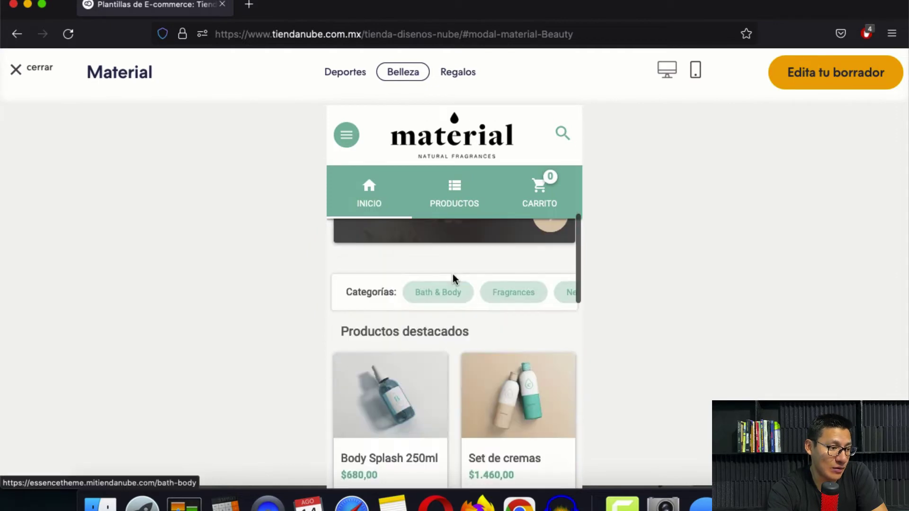
{"action": "scroll", "coordinate": [453, 273], "scroll_direction": "up", "scroll_amount": 15}
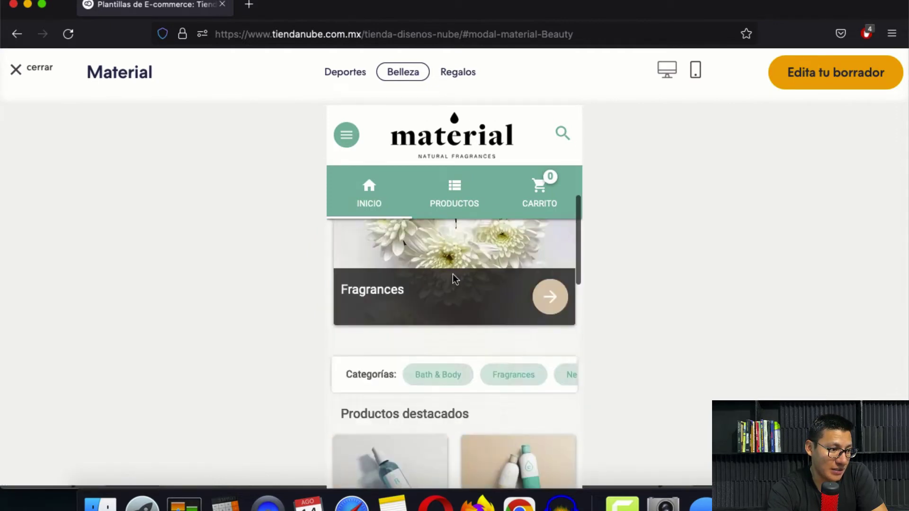
{"action": "scroll", "coordinate": [460, 280], "scroll_direction": "down", "scroll_amount": 2}
{"action": "scroll", "coordinate": [674, 257], "scroll_direction": "up", "scroll_amount": 2}
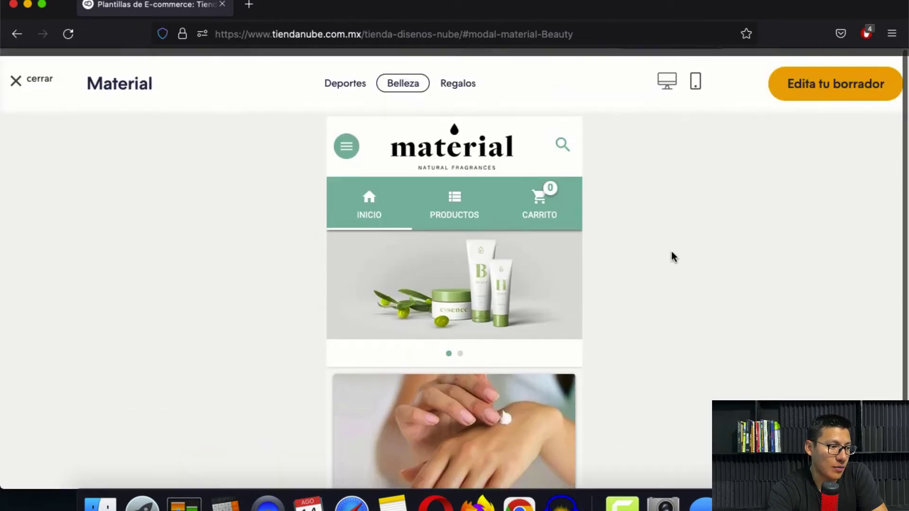
Step: Open the Material draft for editing and view the organic-stone ring's product page in the mobile preview
{"action": "left_click", "coordinate": [822, 81]}
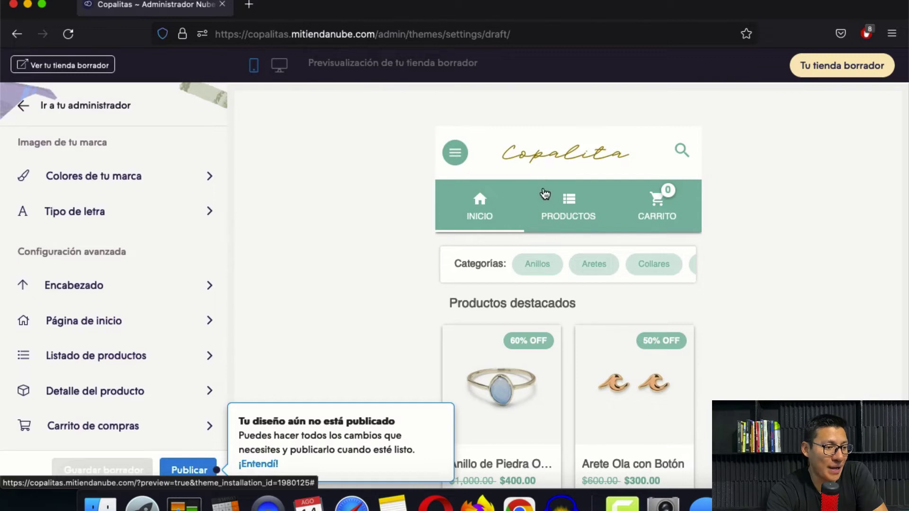
{"action": "scroll", "coordinate": [560, 290], "scroll_direction": "down", "scroll_amount": 3}
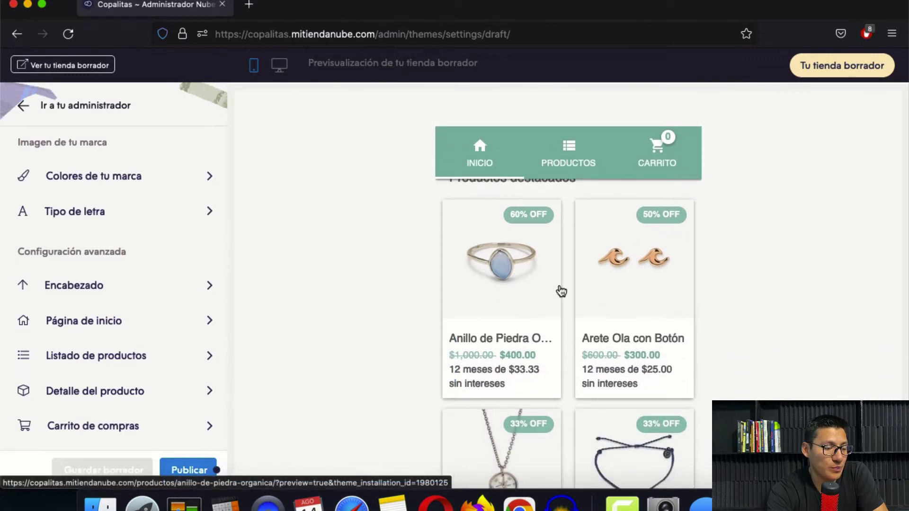
{"action": "scroll", "coordinate": [561, 291], "scroll_direction": "down", "scroll_amount": 1}
{"action": "scroll", "coordinate": [561, 291], "scroll_direction": "down", "scroll_amount": 1}
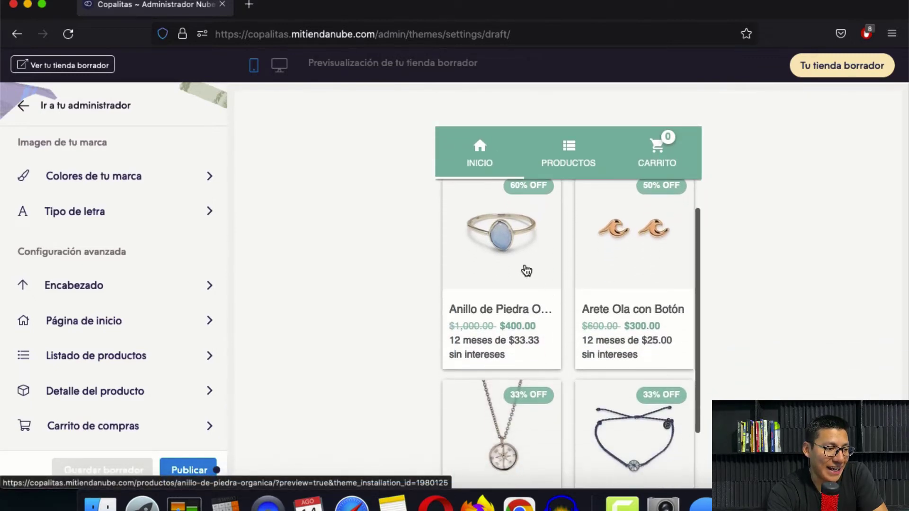
{"action": "left_click", "coordinate": [514, 261]}
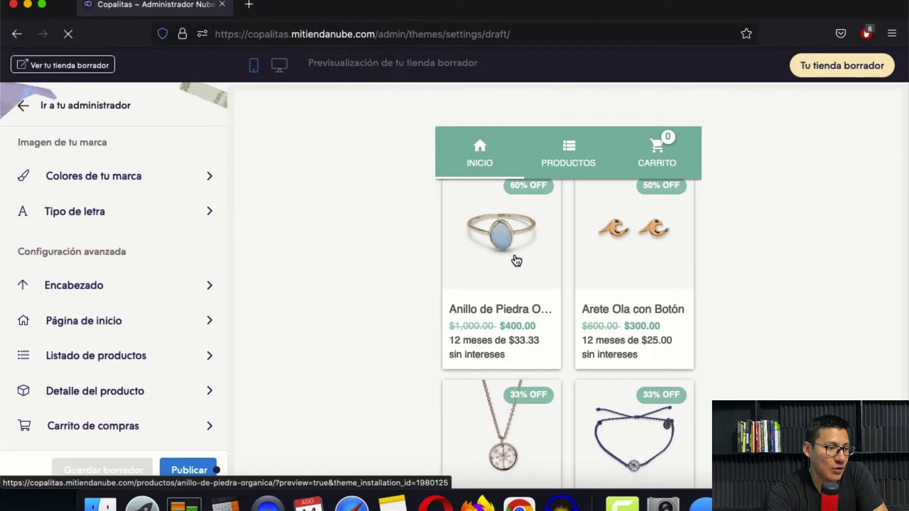
{"action": "scroll", "coordinate": [603, 341], "scroll_direction": "down", "scroll_amount": 5}
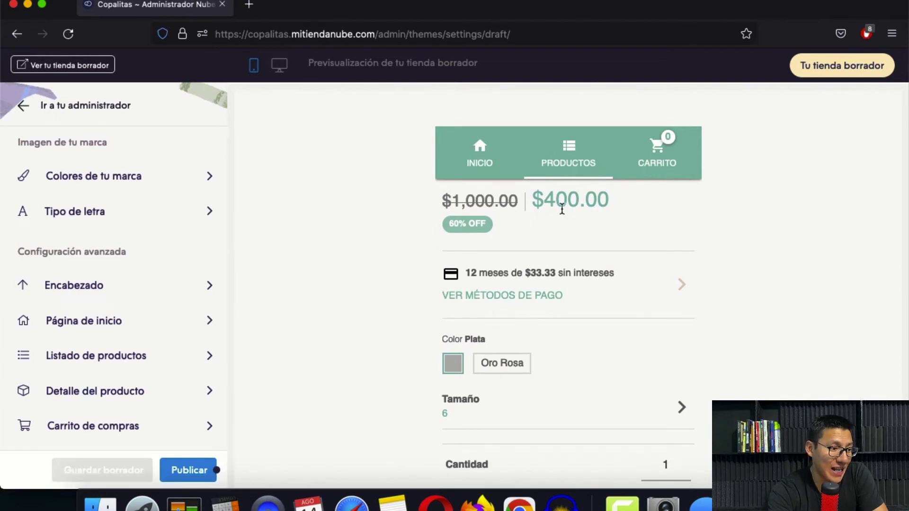
{"action": "scroll", "coordinate": [570, 247], "scroll_direction": "down", "scroll_amount": 1}
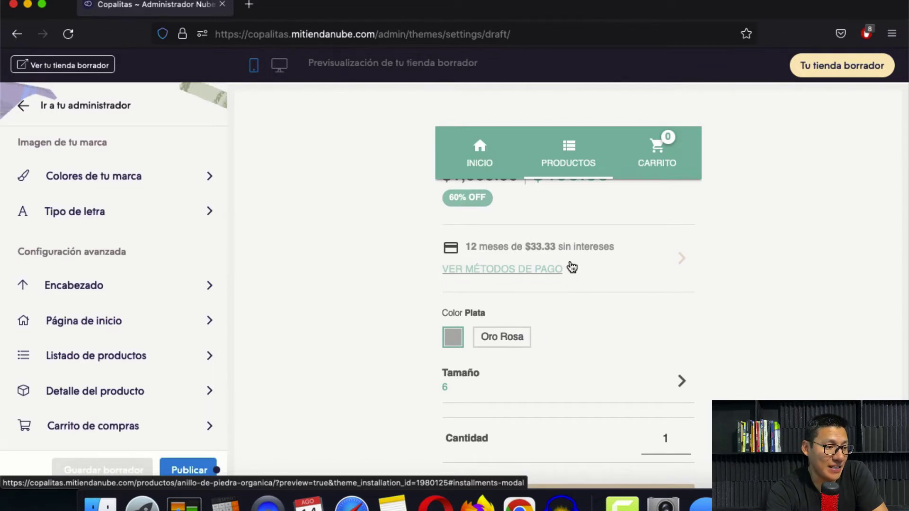
Step: Calculate the ring's shipping options for a postal code and examine the delivery methods, costs and dates
{"action": "scroll", "coordinate": [572, 268], "scroll_direction": "down", "scroll_amount": 4}
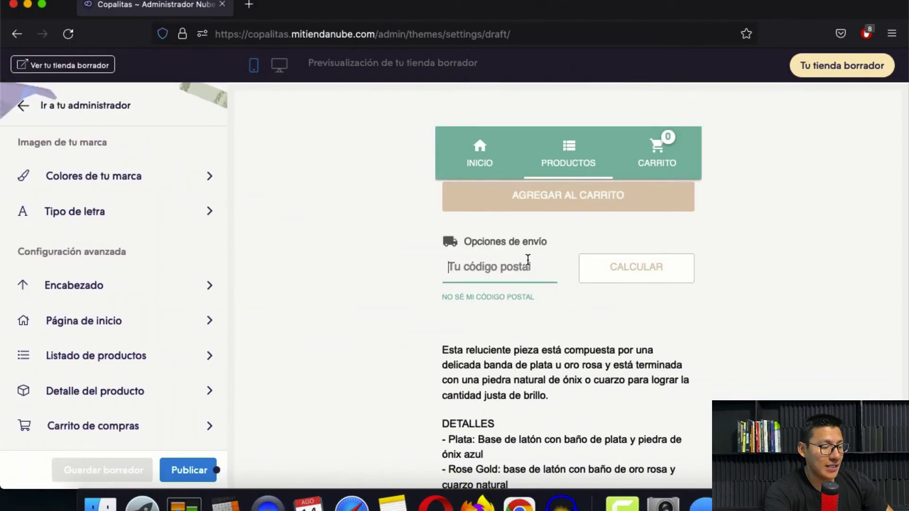
{"action": "type", "text": "08900"}
{"action": "left_click", "coordinate": [624, 277]}
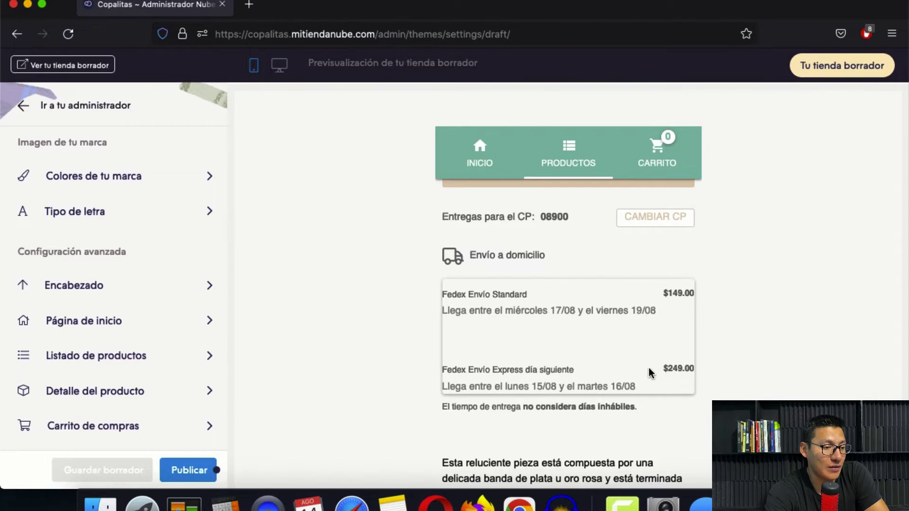
{"action": "scroll", "coordinate": [564, 373], "scroll_direction": "down", "scroll_amount": 2}
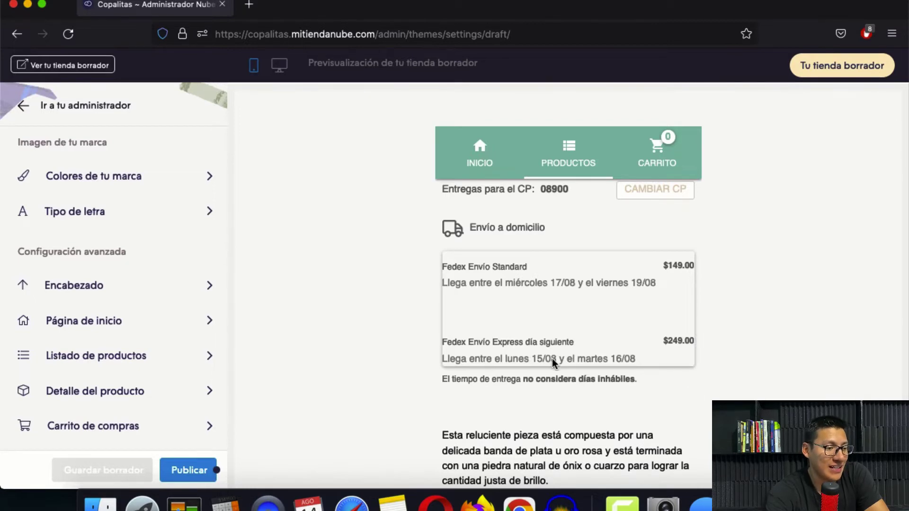
{"action": "scroll", "coordinate": [612, 354], "scroll_direction": "up", "scroll_amount": 1}
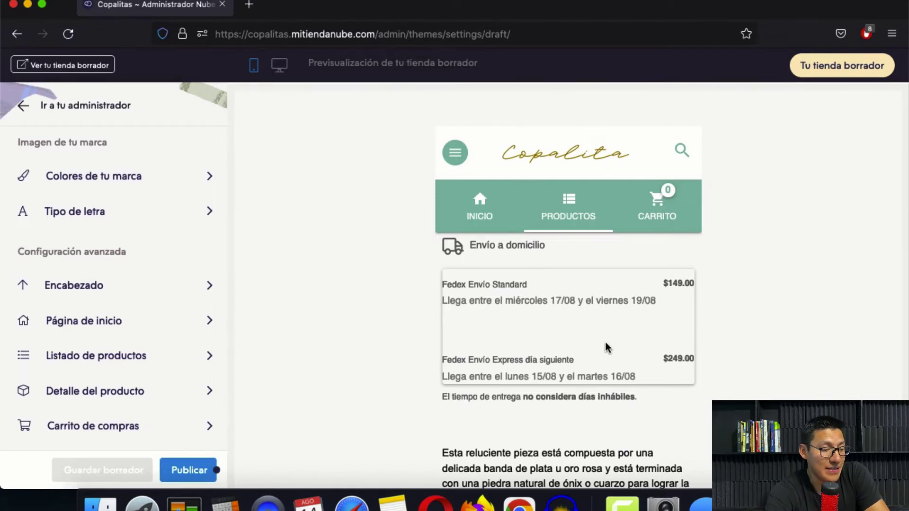
Step: Return the draft preview to the store's home page and open the Página de inicio settings
{"action": "scroll", "coordinate": [605, 344], "scroll_direction": "up", "scroll_amount": 3}
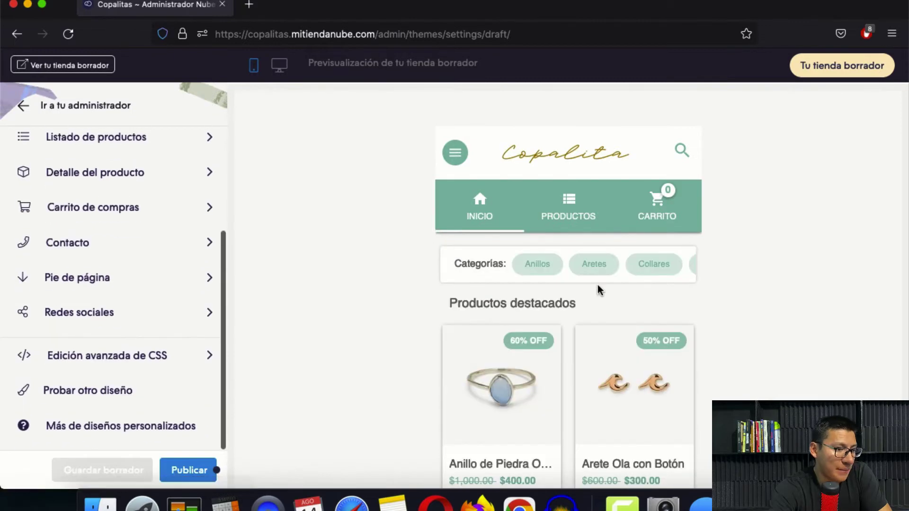
{"action": "scroll", "coordinate": [598, 285], "scroll_direction": "down", "scroll_amount": 2}
{"action": "scroll", "coordinate": [597, 285], "scroll_direction": "up", "scroll_amount": 2}
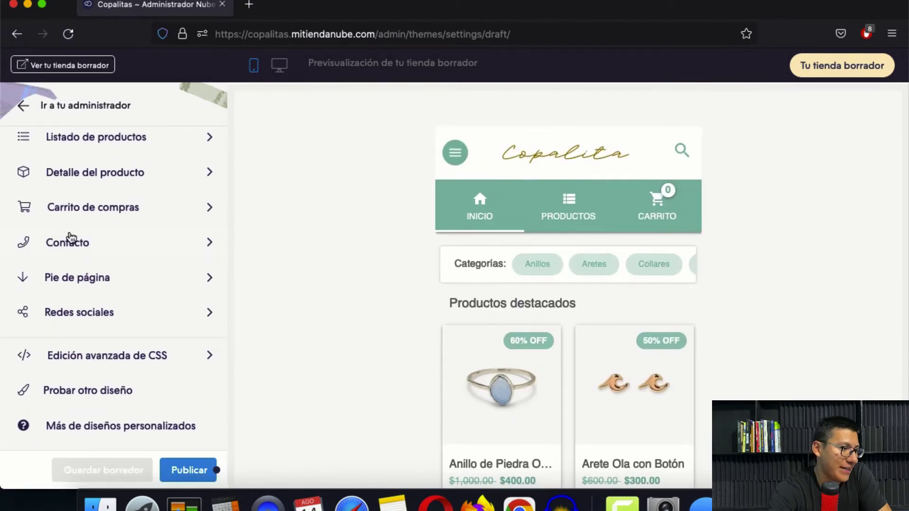
{"action": "scroll", "coordinate": [71, 238], "scroll_direction": "up", "scroll_amount": 5}
{"action": "scroll", "coordinate": [116, 303], "scroll_direction": "down", "scroll_amount": 2}
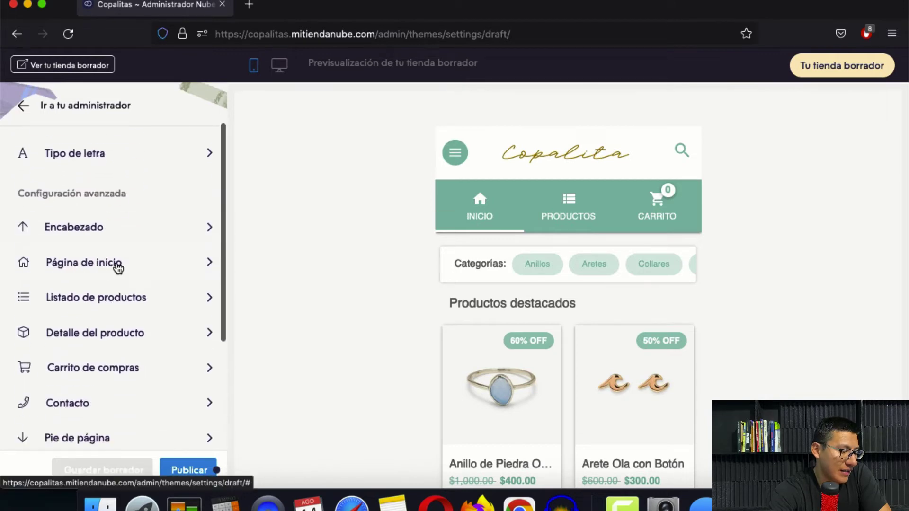
{"action": "left_click", "coordinate": [118, 268]}
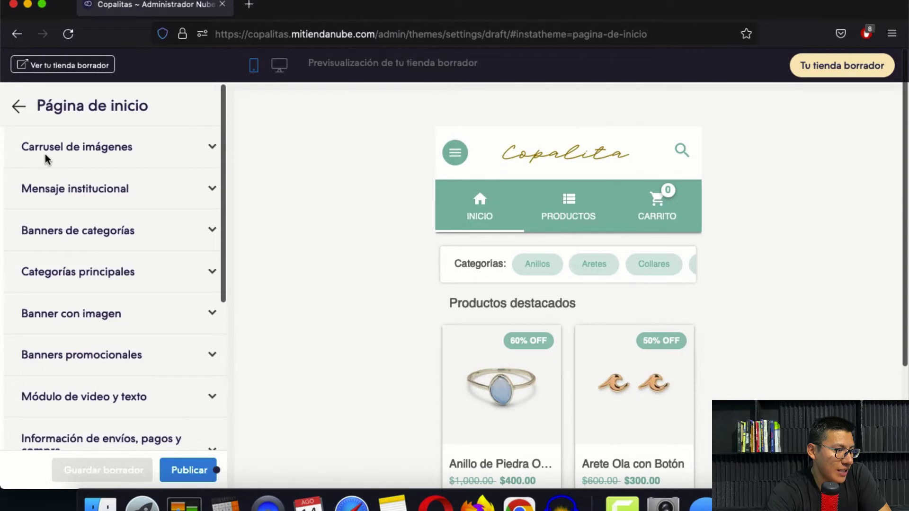
Step: Add the bracelets-and-rings photo to the home page image carousel and publish the draft design
{"action": "left_click", "coordinate": [210, 147]}
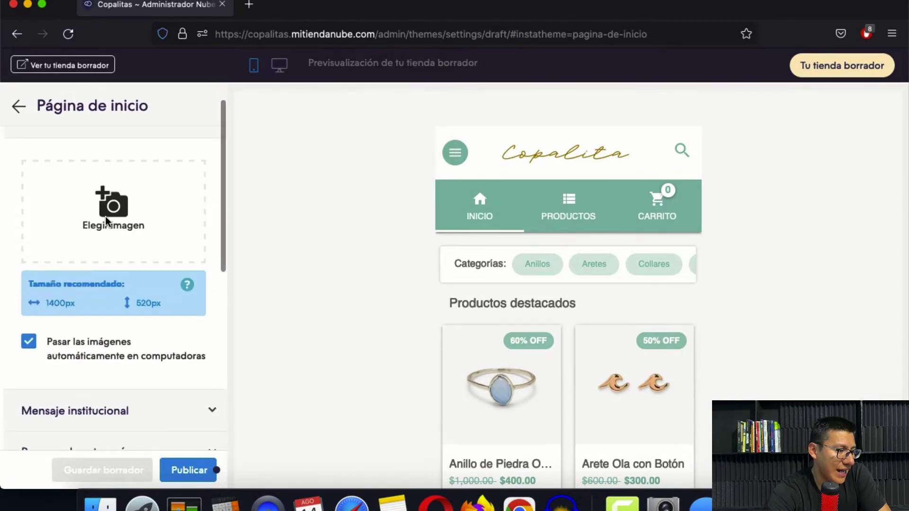
{"action": "scroll", "coordinate": [169, 309], "scroll_direction": "down", "scroll_amount": 2}
{"action": "left_click", "coordinate": [181, 477]}
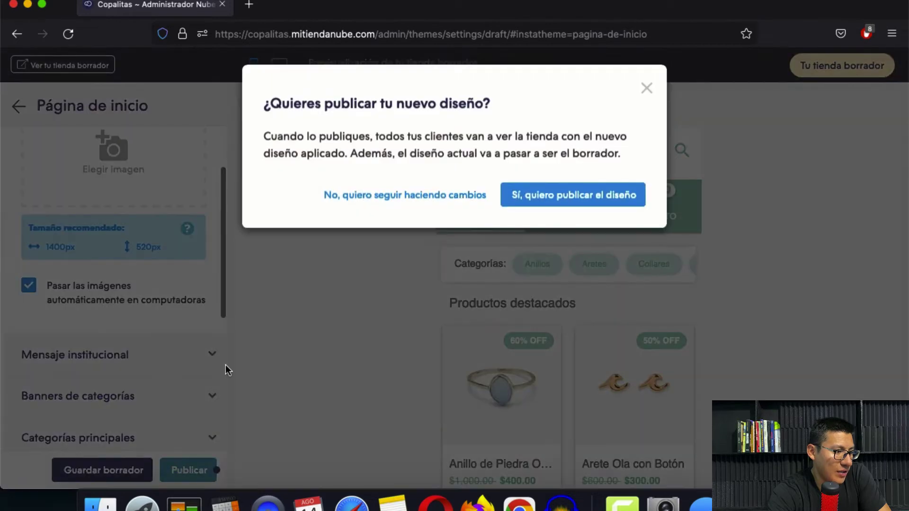
{"action": "left_click", "coordinate": [540, 206]}
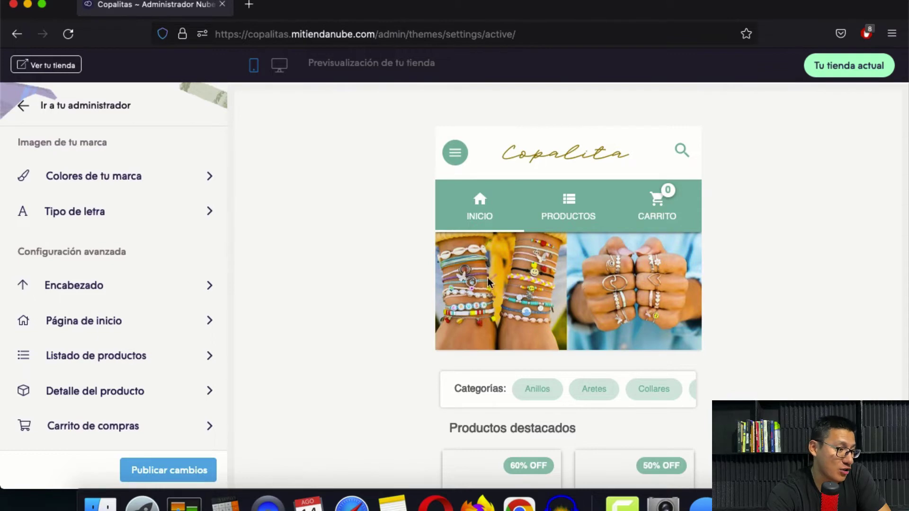
Step: Open the published design's Página de inicio settings and view the Mensaje institucional options and the home page preview
{"action": "scroll", "coordinate": [194, 282], "scroll_direction": "down", "scroll_amount": 2}
{"action": "left_click", "coordinate": [142, 270]}
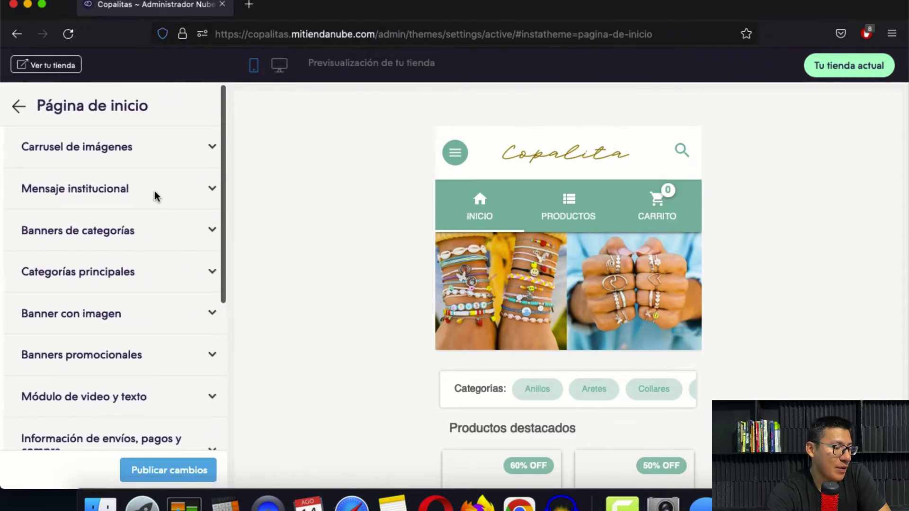
{"action": "left_click", "coordinate": [211, 189]}
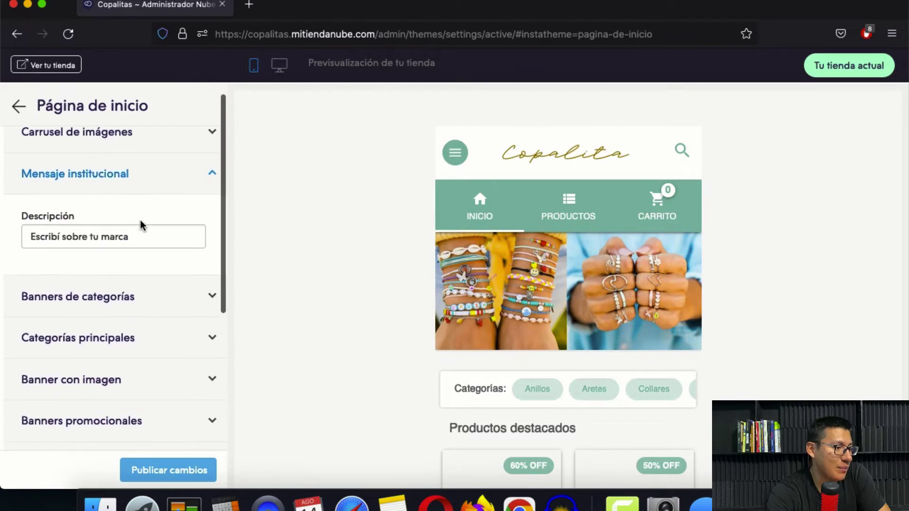
{"action": "scroll", "coordinate": [512, 376], "scroll_direction": "down", "scroll_amount": 3}
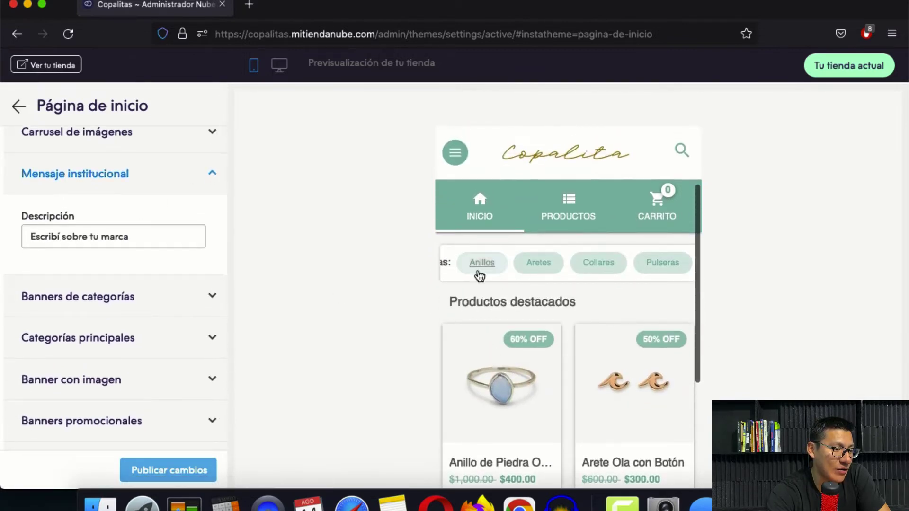
{"action": "scroll", "coordinate": [150, 250], "scroll_direction": "down", "scroll_amount": 2}
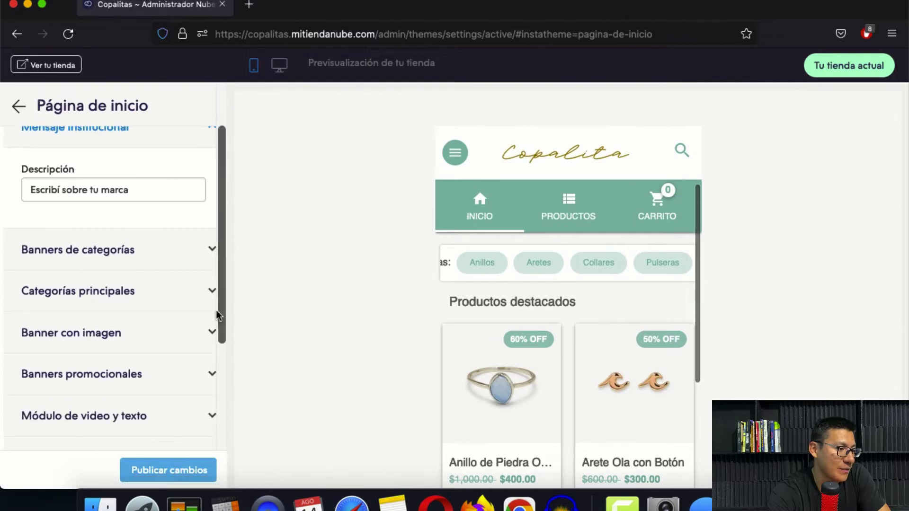
Step: Show the category 1 banner on the home page with the necklace image and the title Collares
{"action": "left_click", "coordinate": [161, 249]}
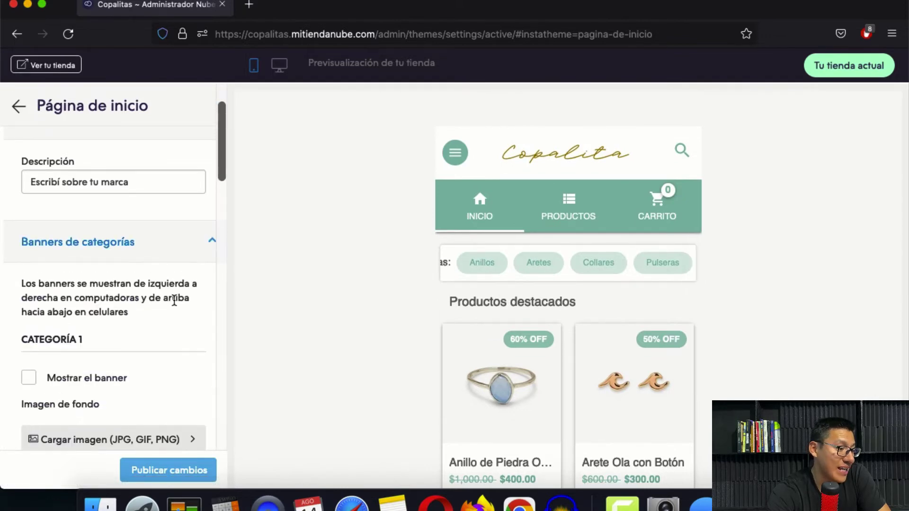
{"action": "scroll", "coordinate": [173, 299], "scroll_direction": "down", "scroll_amount": 5}
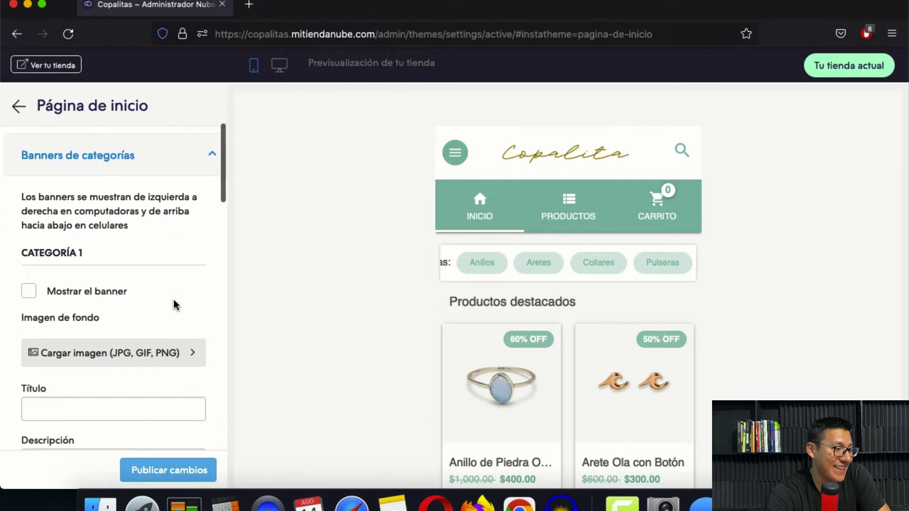
{"action": "left_click", "coordinate": [29, 260]}
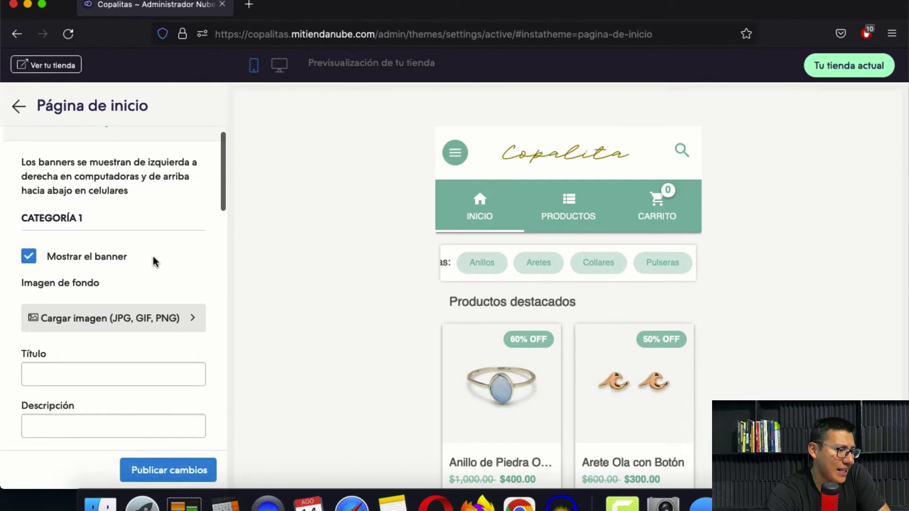
{"action": "scroll", "coordinate": [153, 256], "scroll_direction": "down", "scroll_amount": 3}
{"action": "left_click", "coordinate": [99, 243]}
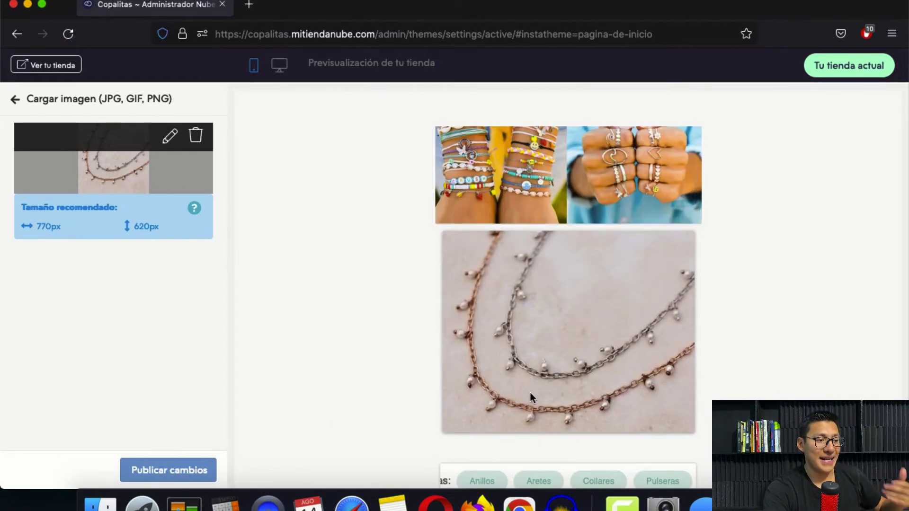
{"action": "left_click", "coordinate": [18, 100]}
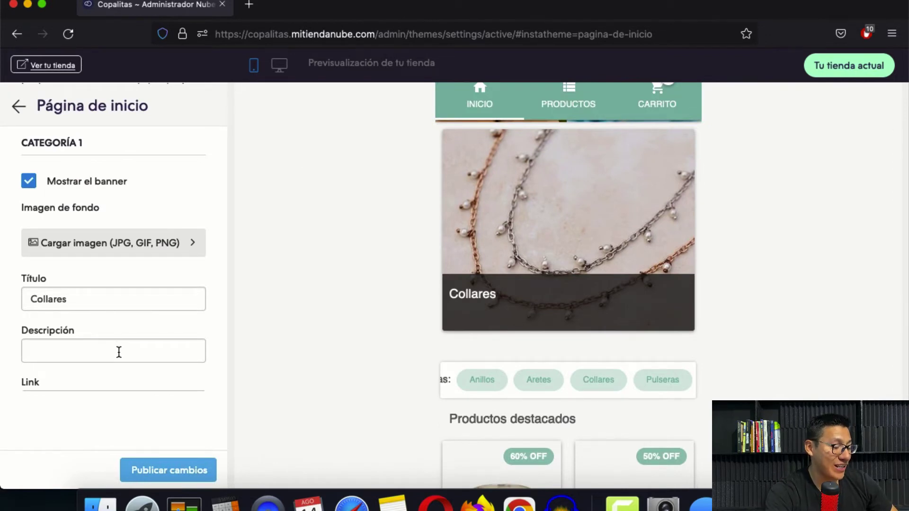
{"action": "scroll", "coordinate": [119, 352], "scroll_direction": "down", "scroll_amount": 2}
Step: Open the Collares category page in the live store and copy its web address for the banner link
{"action": "left_click", "coordinate": [54, 351]}
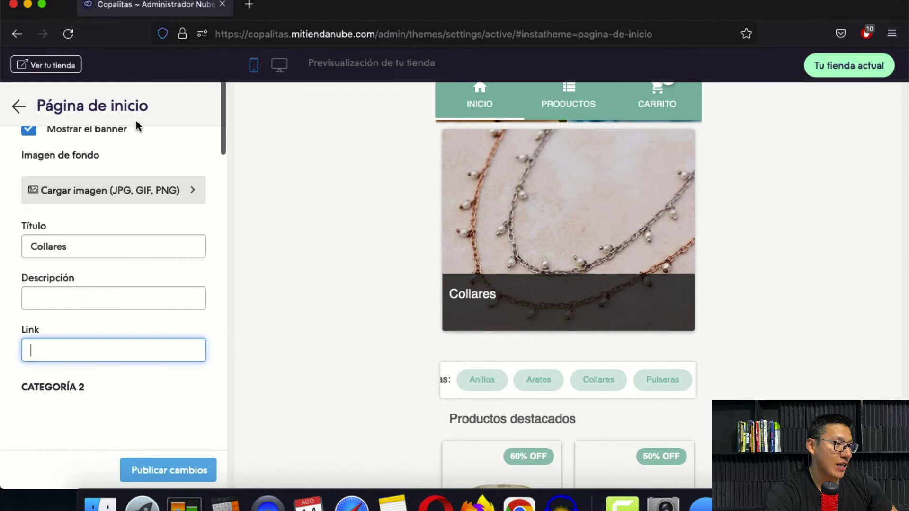
{"action": "left_click", "coordinate": [54, 70]}
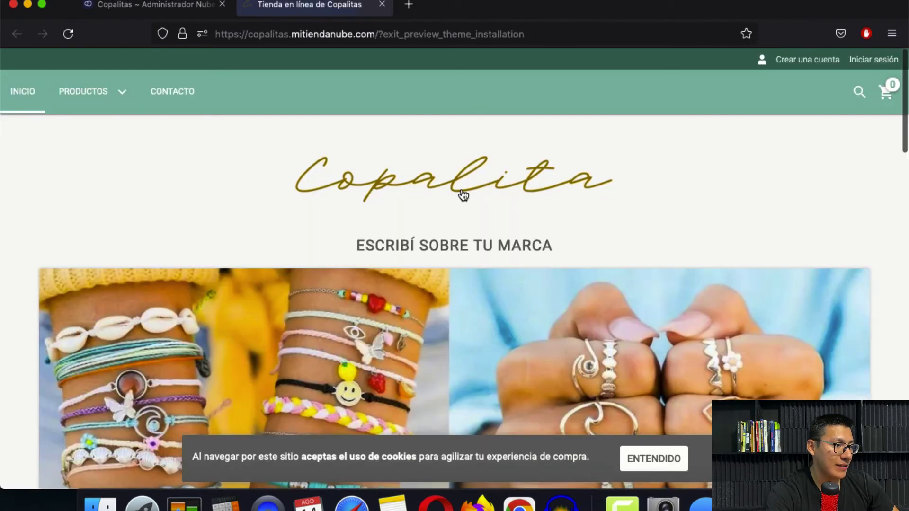
{"action": "mouse_move", "coordinate": [101, 92]}
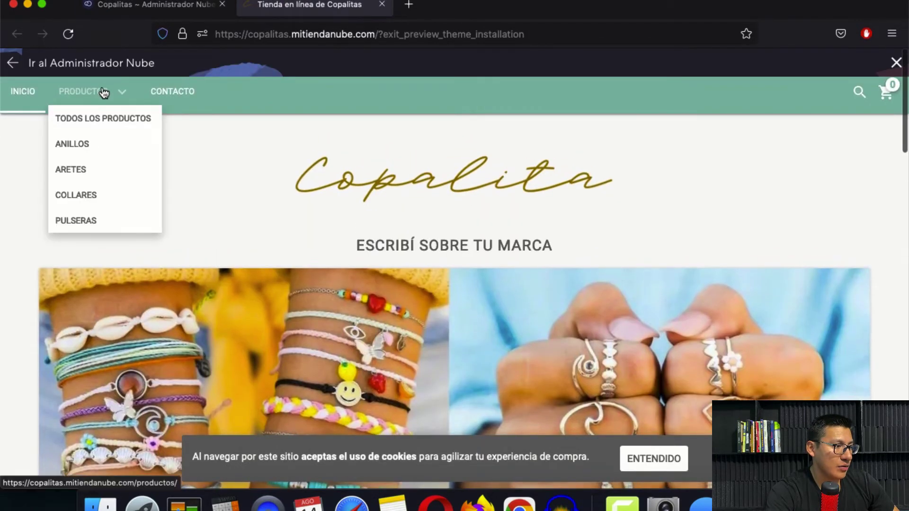
{"action": "left_click", "coordinate": [77, 195]}
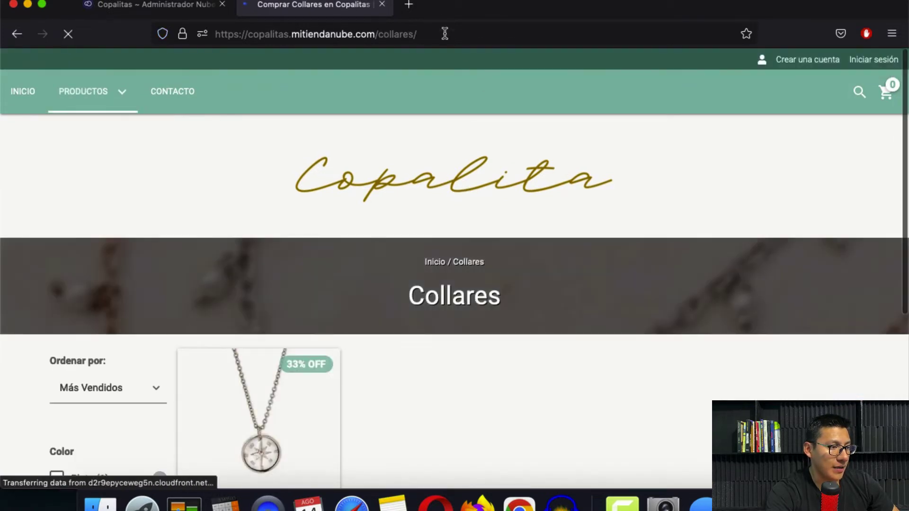
{"action": "left_click", "coordinate": [445, 33]}
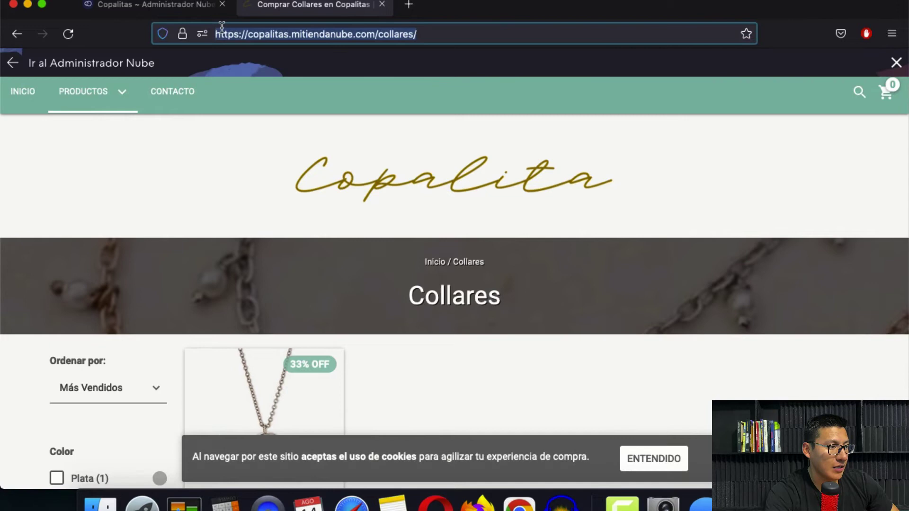
{"action": "left_click", "coordinate": [175, 8]}
{"action": "scroll", "coordinate": [124, 286], "scroll_direction": "up", "scroll_amount": 1}
{"action": "scroll", "coordinate": [124, 292], "scroll_direction": "down", "scroll_amount": 2}
{"action": "left_click", "coordinate": [81, 329]}
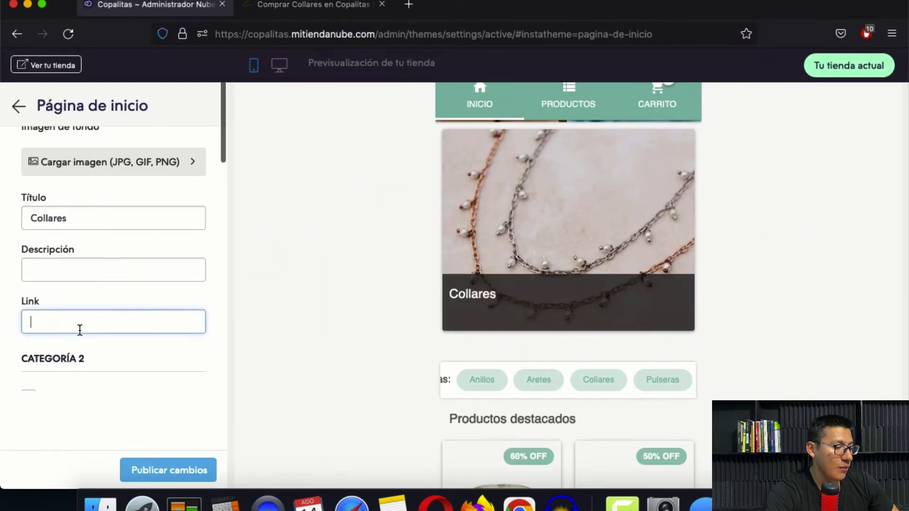
{"action": "type", "text": "https://copalitas.mitiendanube.com/collares/"}
{"action": "left_click", "coordinate": [282, 367]}
Step: Show category banners 2 and 3 with bracelet and ring images, titled Pulseras and Anillos and linked to their category pages, and check the preview
{"action": "scroll", "coordinate": [175, 379], "scroll_direction": "down", "scroll_amount": 5}
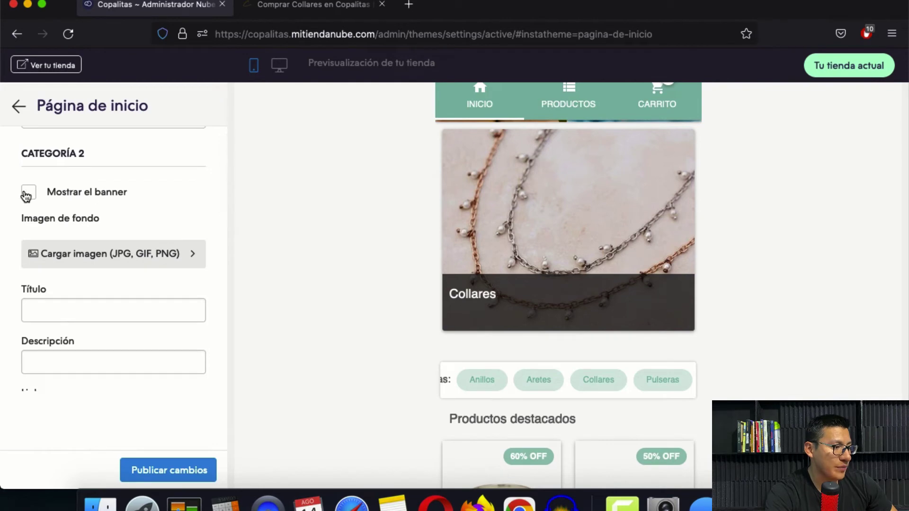
{"action": "left_click", "coordinate": [27, 193]}
{"action": "left_click", "coordinate": [142, 258]}
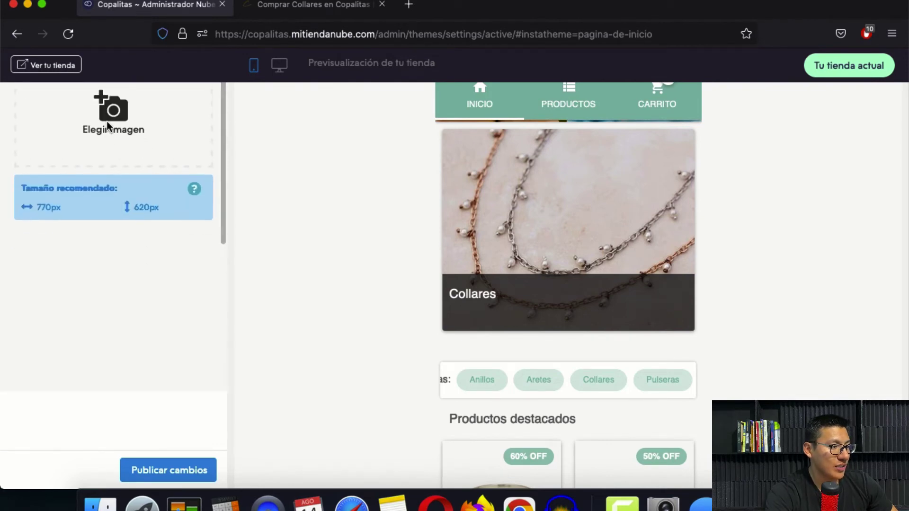
{"action": "left_click", "coordinate": [107, 122]}
{"action": "left_click", "coordinate": [166, 470]}
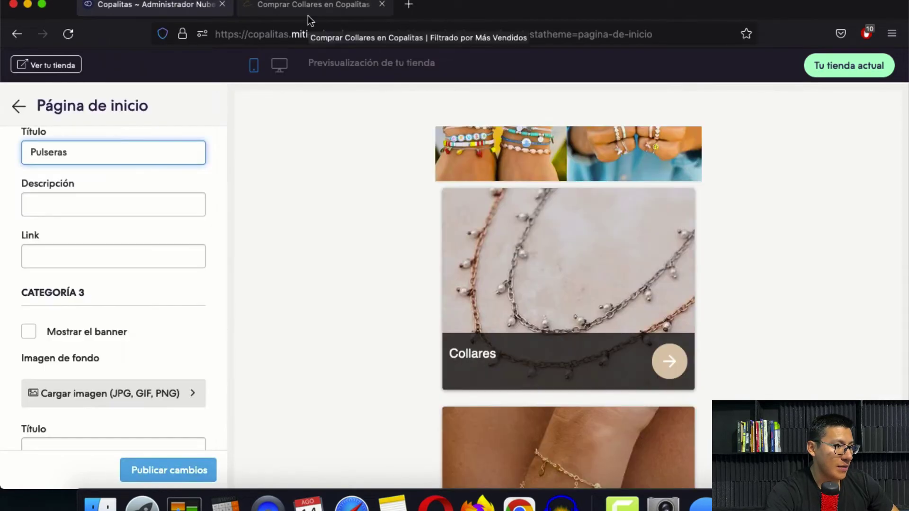
{"action": "left_click", "coordinate": [305, 12]}
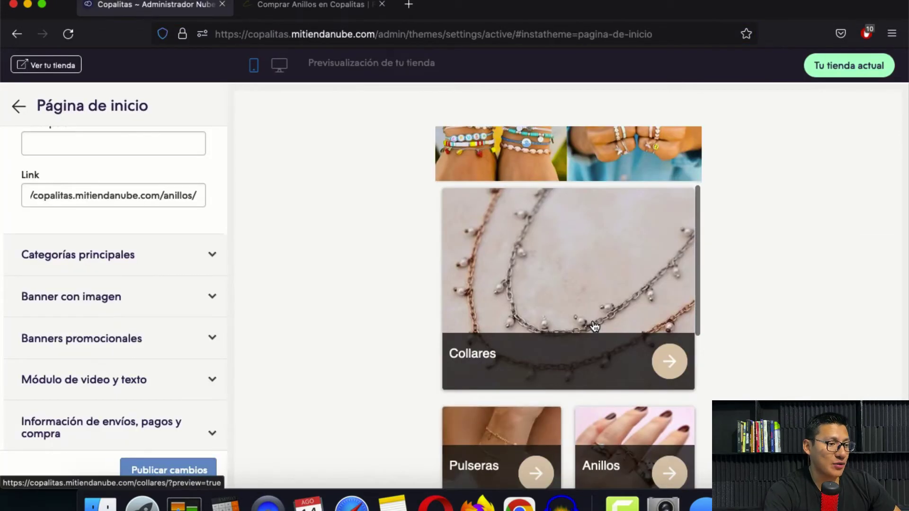
{"action": "scroll", "coordinate": [570, 271], "scroll_direction": "down", "scroll_amount": 5}
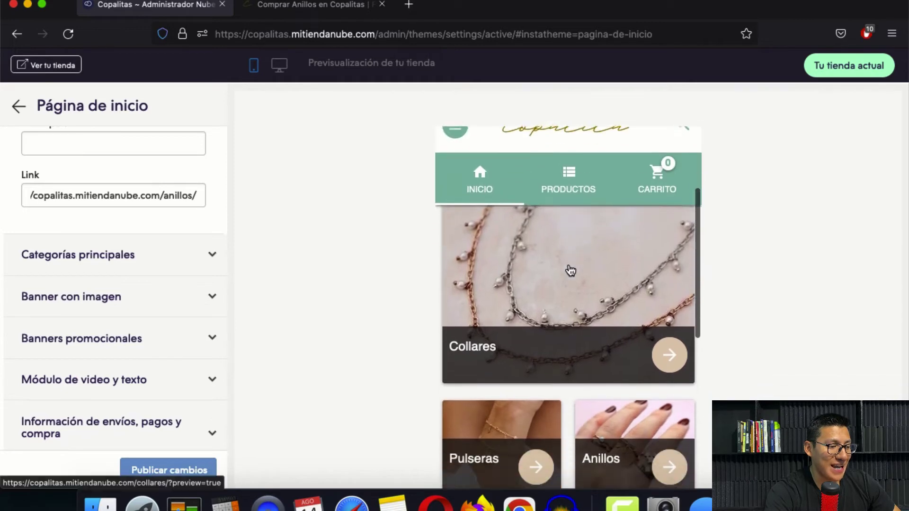
{"action": "scroll", "coordinate": [563, 330], "scroll_direction": "down", "scroll_amount": 3}
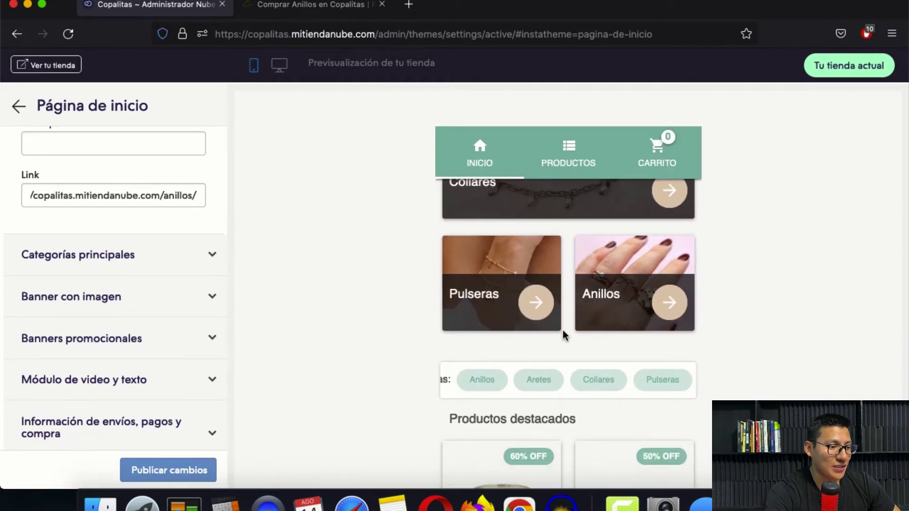
{"action": "scroll", "coordinate": [561, 328], "scroll_direction": "down", "scroll_amount": 1}
{"action": "scroll", "coordinate": [563, 330], "scroll_direction": "down", "scroll_amount": 1}
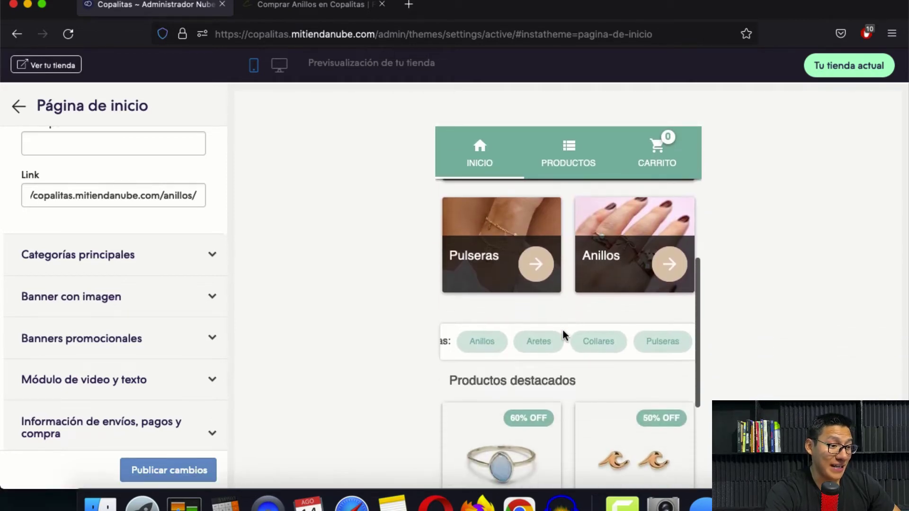
Step: Show the shipping, payment and purchase information banner across the whole site and review its individual banners' content
{"action": "left_click", "coordinate": [86, 428]}
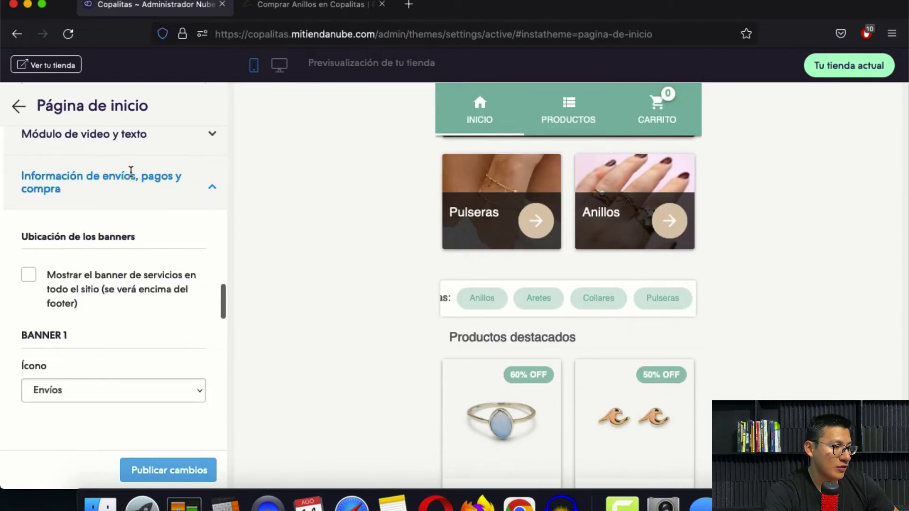
{"action": "left_click", "coordinate": [30, 277]}
{"action": "scroll", "coordinate": [118, 299], "scroll_direction": "down", "scroll_amount": 3}
{"action": "scroll", "coordinate": [64, 232], "scroll_direction": "down", "scroll_amount": 6}
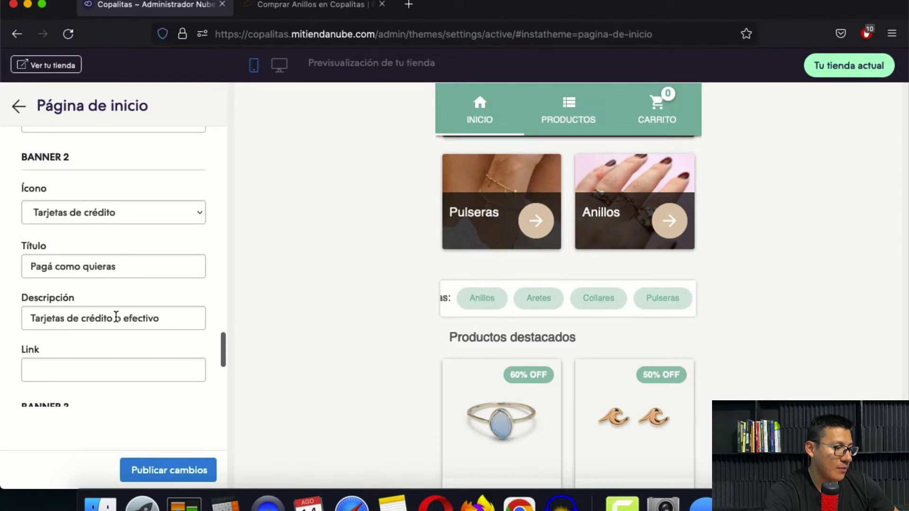
{"action": "scroll", "coordinate": [116, 317], "scroll_direction": "down", "scroll_amount": 2}
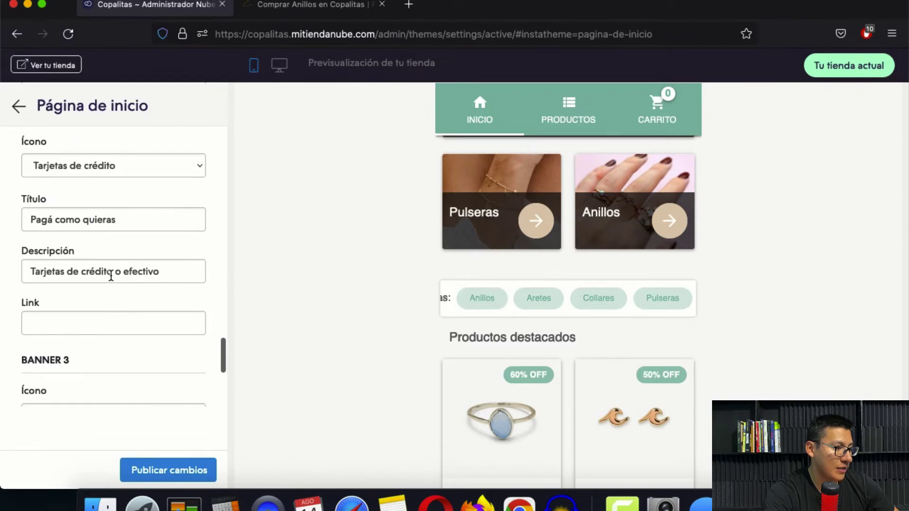
{"action": "scroll", "coordinate": [115, 275], "scroll_direction": "down", "scroll_amount": 5}
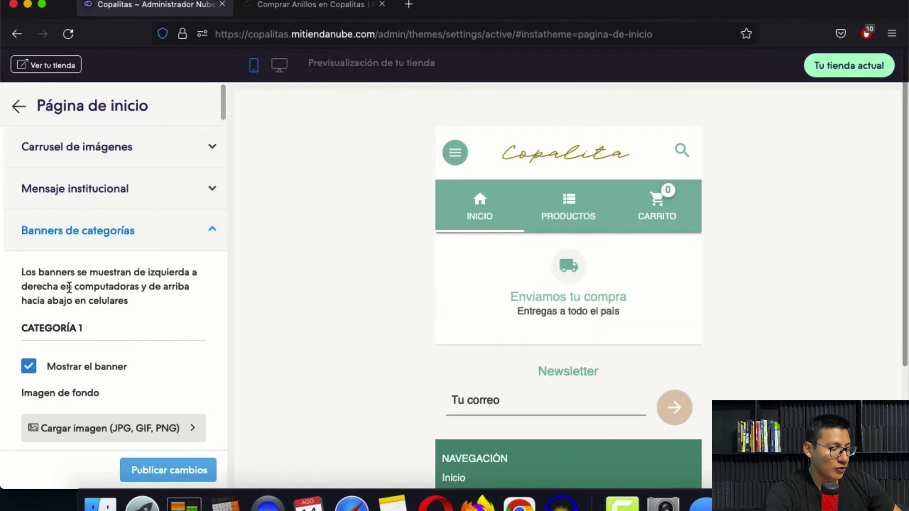
Step: Allow customers to subscribe to the newsletter from a pop-up on the home page, and return to the main design settings
{"action": "scroll", "coordinate": [70, 290], "scroll_direction": "down", "scroll_amount": 10}
{"action": "scroll", "coordinate": [68, 290], "scroll_direction": "down", "scroll_amount": 15}
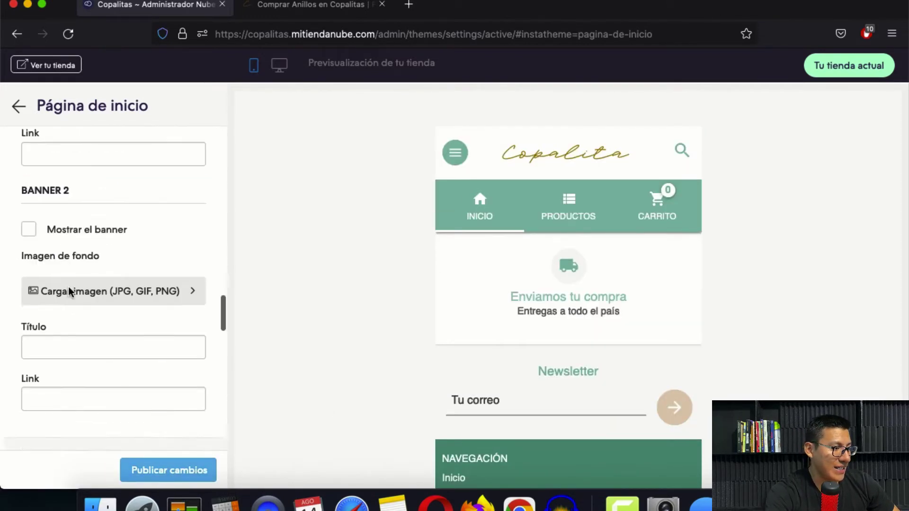
{"action": "left_click", "coordinate": [214, 379]}
{"action": "scroll", "coordinate": [154, 368], "scroll_direction": "down", "scroll_amount": 5}
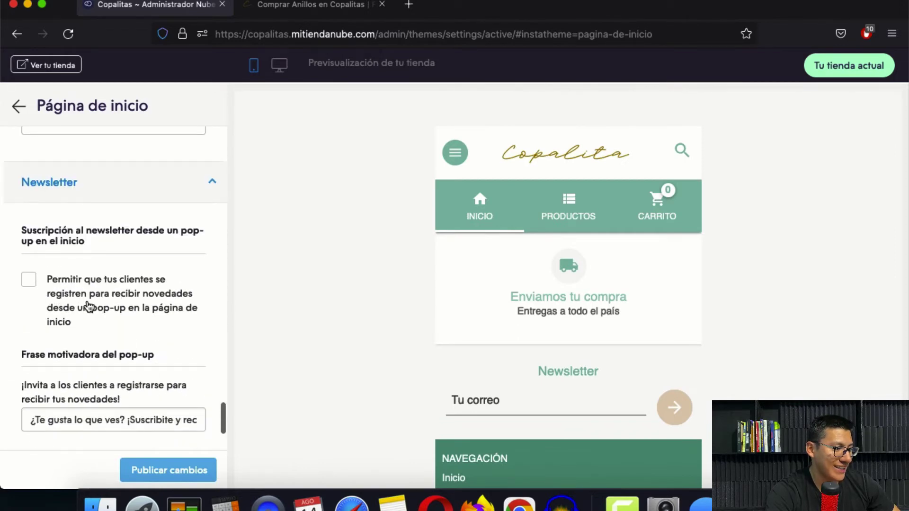
{"action": "scroll", "coordinate": [90, 307], "scroll_direction": "down", "scroll_amount": 2}
{"action": "left_click", "coordinate": [30, 245]}
{"action": "scroll", "coordinate": [145, 277], "scroll_direction": "down", "scroll_amount": 2}
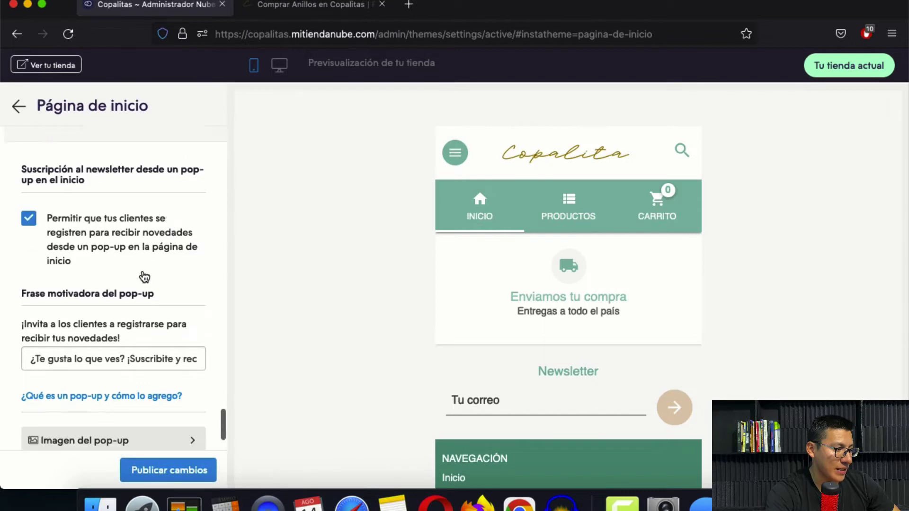
{"action": "scroll", "coordinate": [145, 277], "scroll_direction": "down", "scroll_amount": 2}
{"action": "key", "text": "super+bracketleft"}
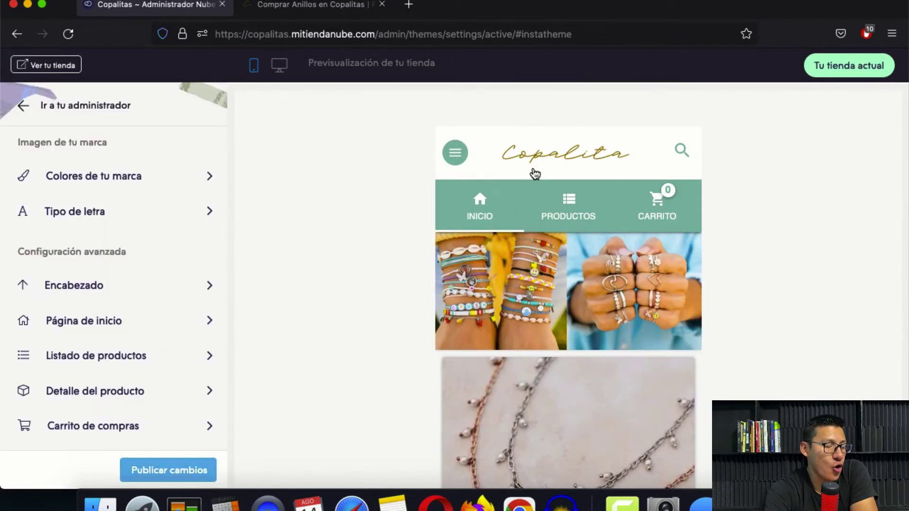
Step: Apply the predefined black and green combination to the brand colours and view it in the store preview
{"action": "left_click", "coordinate": [100, 178]}
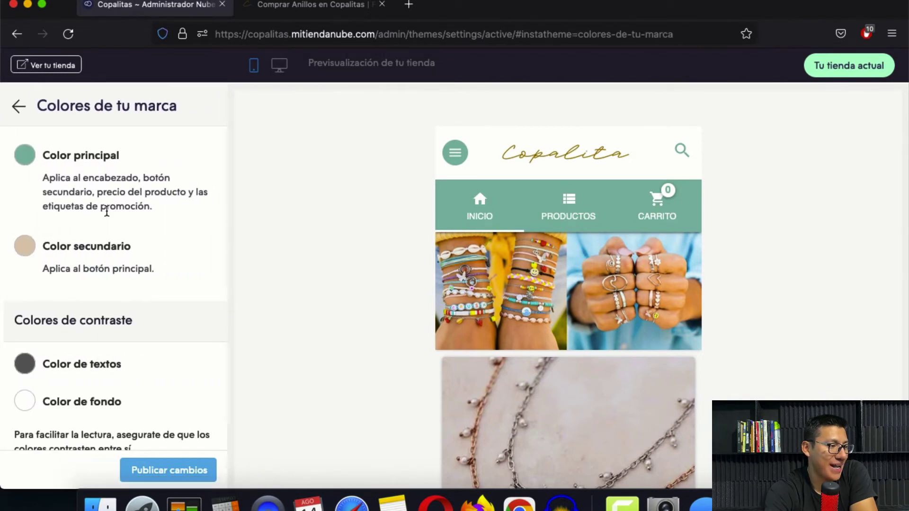
{"action": "scroll", "coordinate": [106, 216], "scroll_direction": "down", "scroll_amount": 2}
{"action": "scroll", "coordinate": [106, 216], "scroll_direction": "down", "scroll_amount": 5}
{"action": "scroll", "coordinate": [578, 340], "scroll_direction": "down", "scroll_amount": 10}
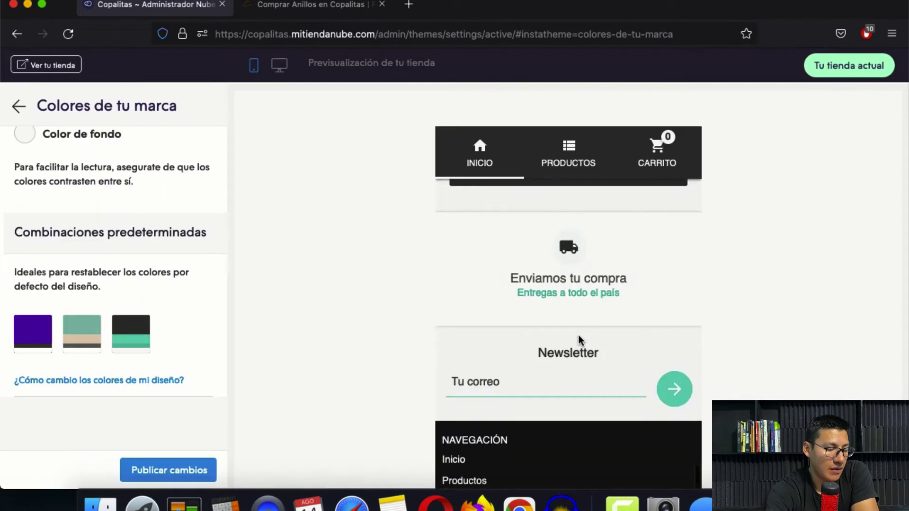
Step: Apply the predefined green and beige combination to the brand colours, check the preview and return to the main design settings
{"action": "left_click", "coordinate": [68, 338]}
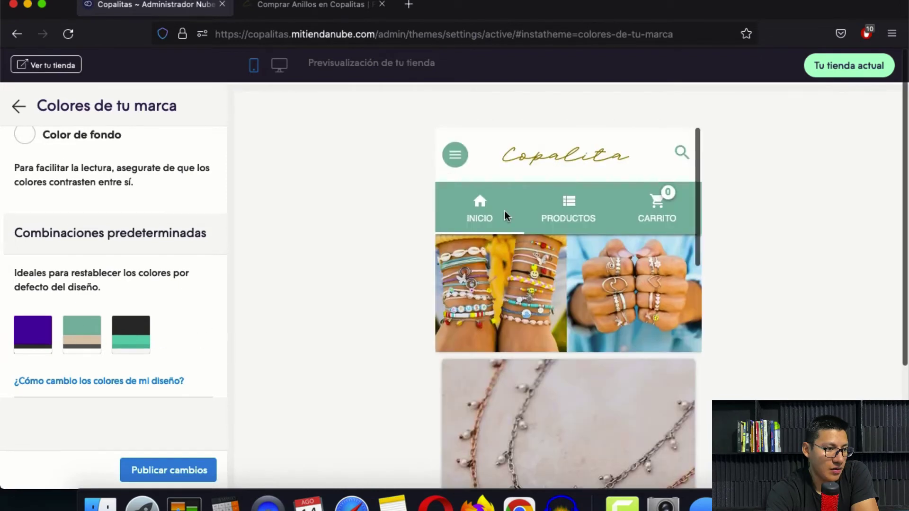
{"action": "scroll", "coordinate": [91, 217], "scroll_direction": "up", "scroll_amount": 3}
{"action": "key", "text": "super+Left"}
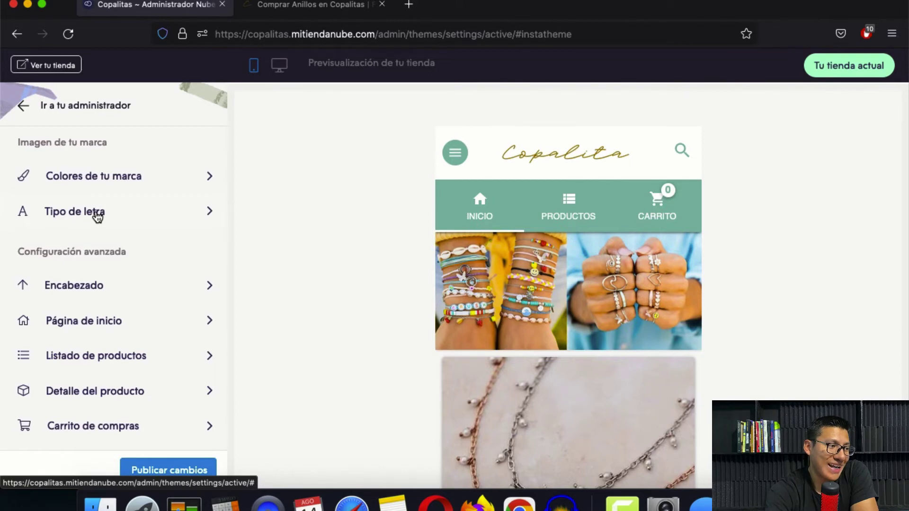
Step: Review the store's font settings and set the logo text font to Open Sans
{"action": "left_click", "coordinate": [120, 216]}
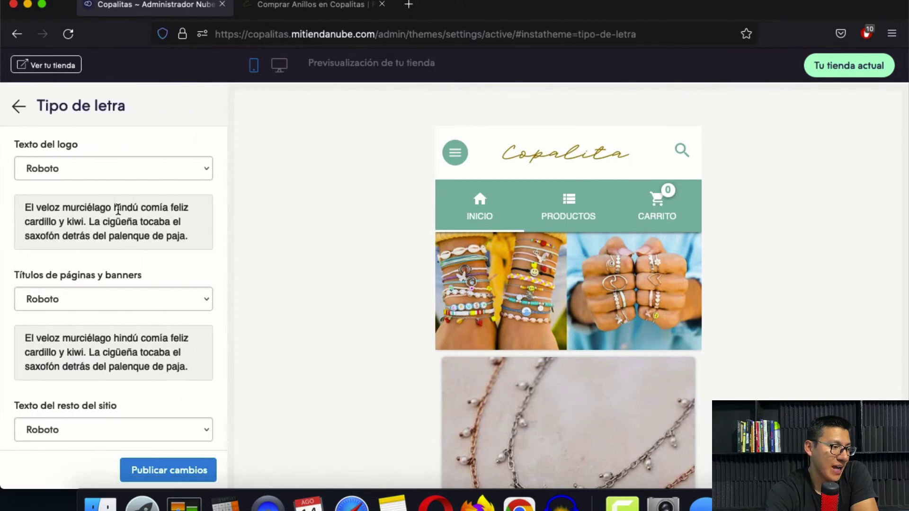
{"action": "scroll", "coordinate": [117, 209], "scroll_direction": "down", "scroll_amount": 5}
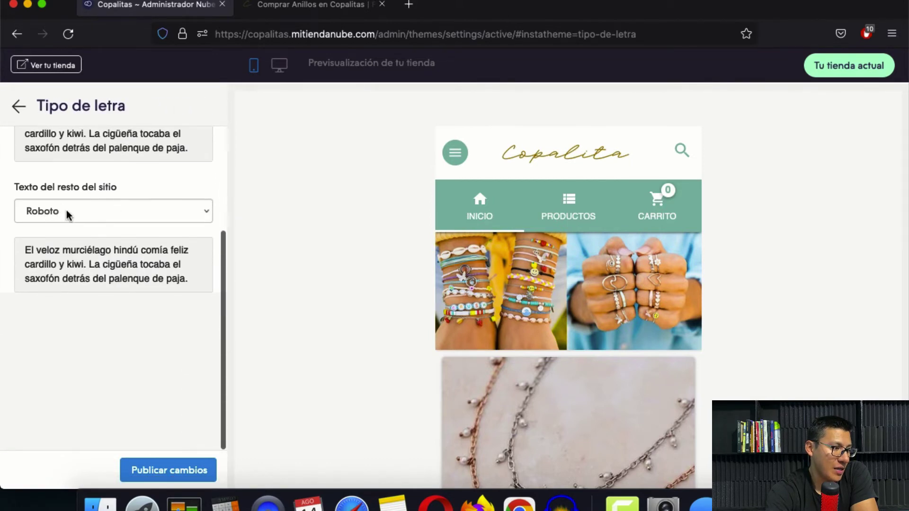
{"action": "scroll", "coordinate": [68, 215], "scroll_direction": "up", "scroll_amount": 5}
{"action": "scroll", "coordinate": [142, 189], "scroll_direction": "down", "scroll_amount": 1}
{"action": "left_click", "coordinate": [203, 170]}
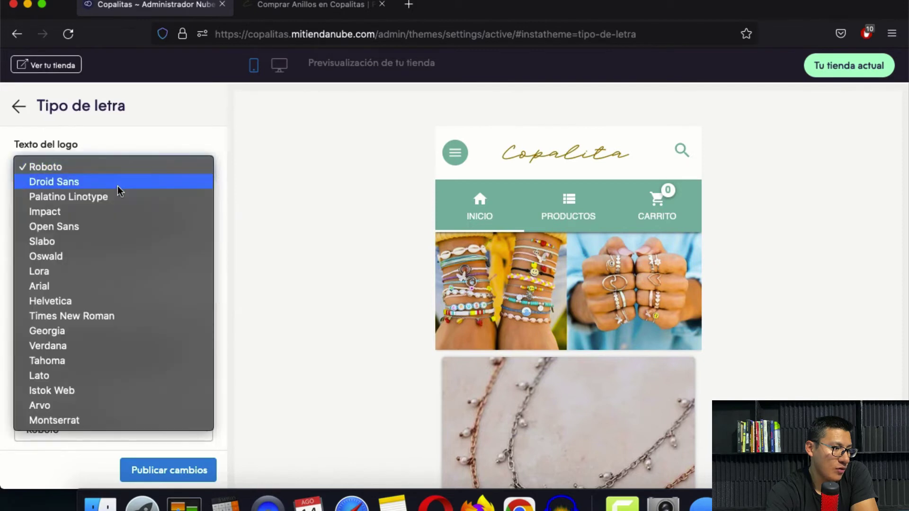
{"action": "left_click", "coordinate": [106, 230]}
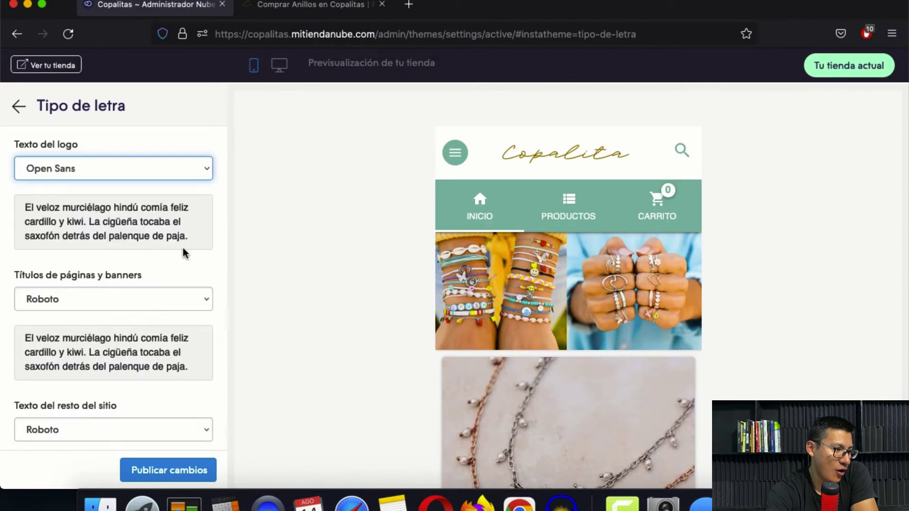
Step: Set the font of page and banner titles and of the rest of the site's text to Open Sans
{"action": "scroll", "coordinate": [184, 254], "scroll_direction": "down", "scroll_amount": 2}
{"action": "left_click", "coordinate": [189, 247]}
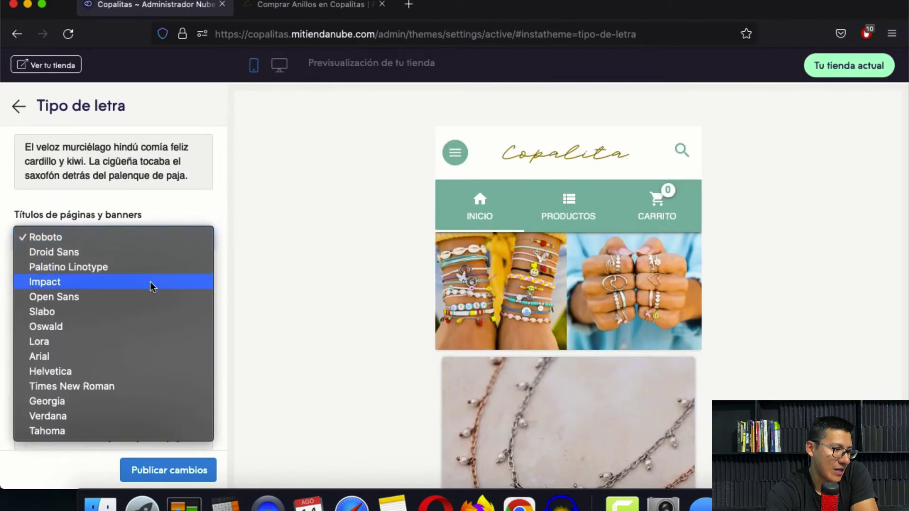
{"action": "left_click", "coordinate": [149, 299]}
{"action": "scroll", "coordinate": [161, 275], "scroll_direction": "down", "scroll_amount": 3}
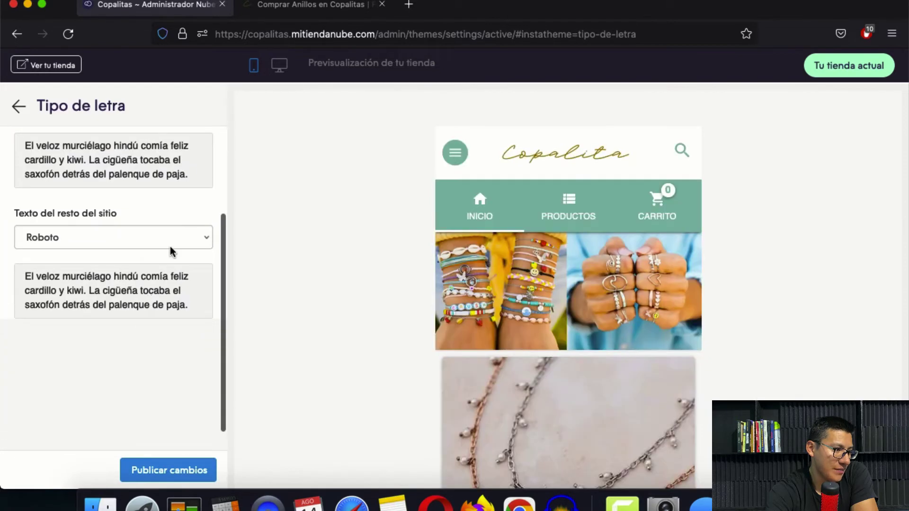
{"action": "left_click", "coordinate": [169, 246]}
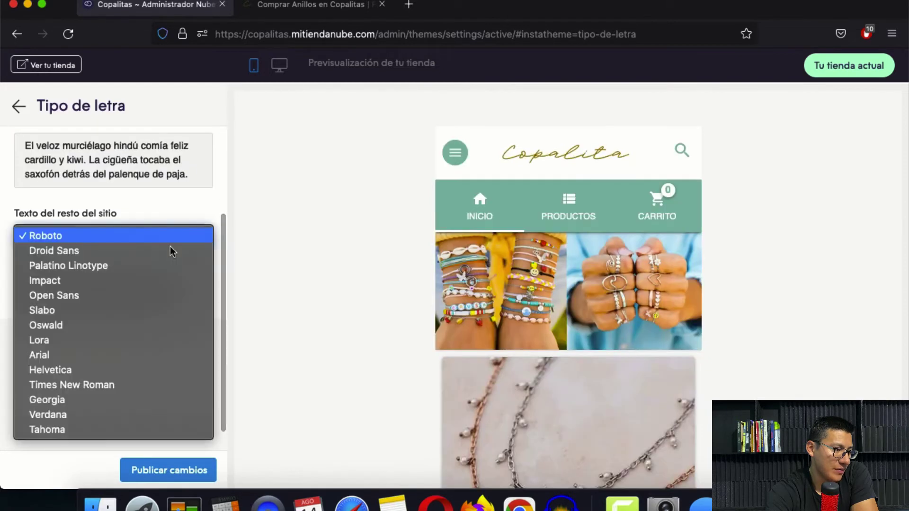
{"action": "left_click", "coordinate": [139, 299]}
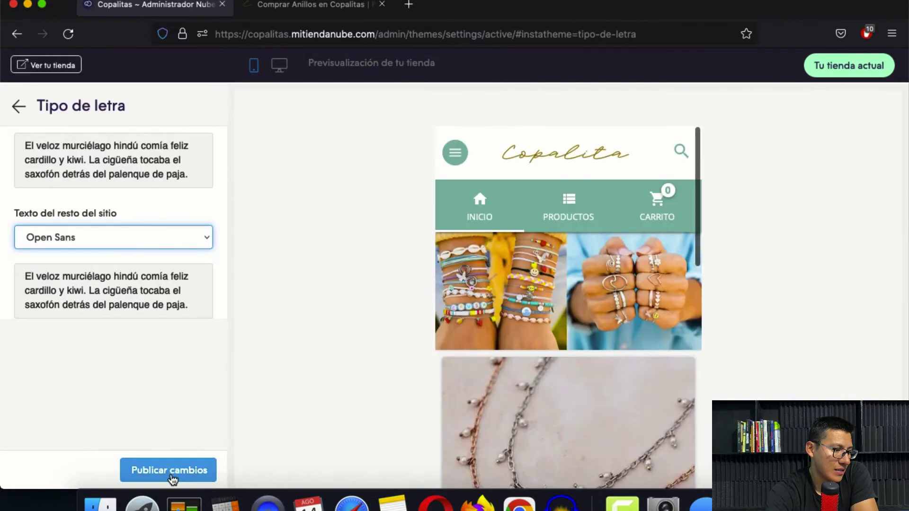
Step: Publish the design changes and review the home page preview down to the footer
{"action": "left_click", "coordinate": [171, 474]}
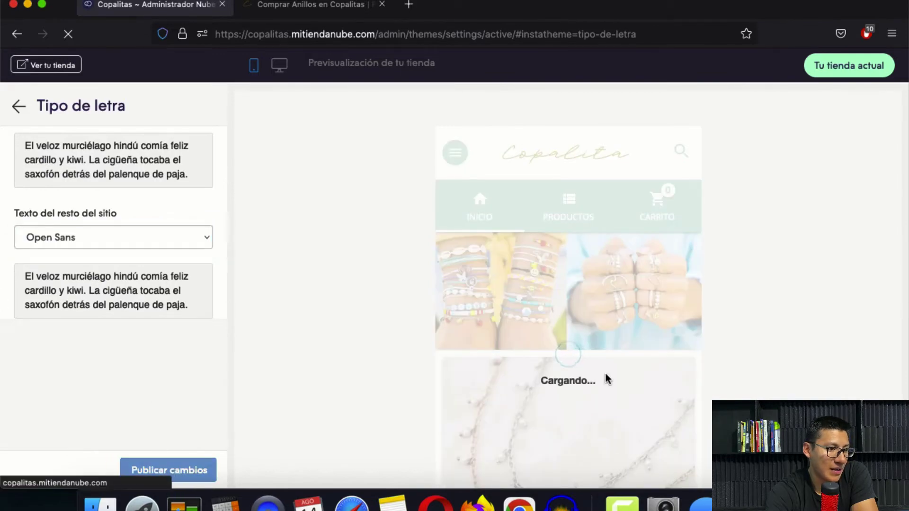
{"action": "scroll", "coordinate": [562, 299], "scroll_direction": "down", "scroll_amount": 5}
{"action": "scroll", "coordinate": [599, 363], "scroll_direction": "down", "scroll_amount": 5}
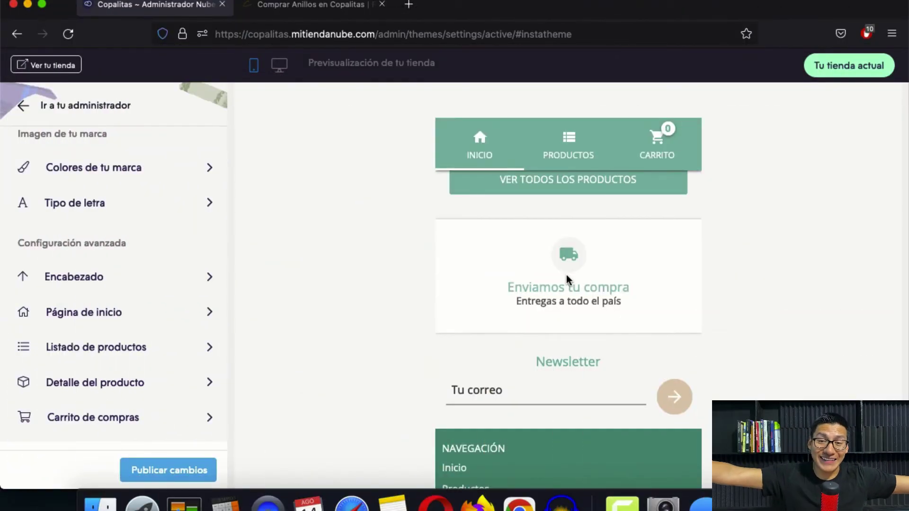
{"action": "scroll", "coordinate": [567, 280], "scroll_direction": "down", "scroll_amount": 5}
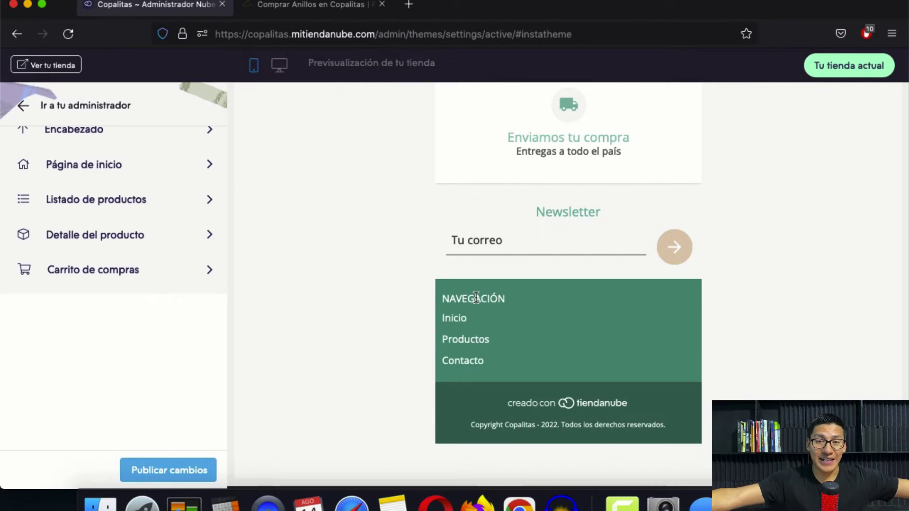
Step: Return to the store administration and create the first content page from the Políticas de Devolución template, with its status as Publicada
{"action": "left_click", "coordinate": [83, 105]}
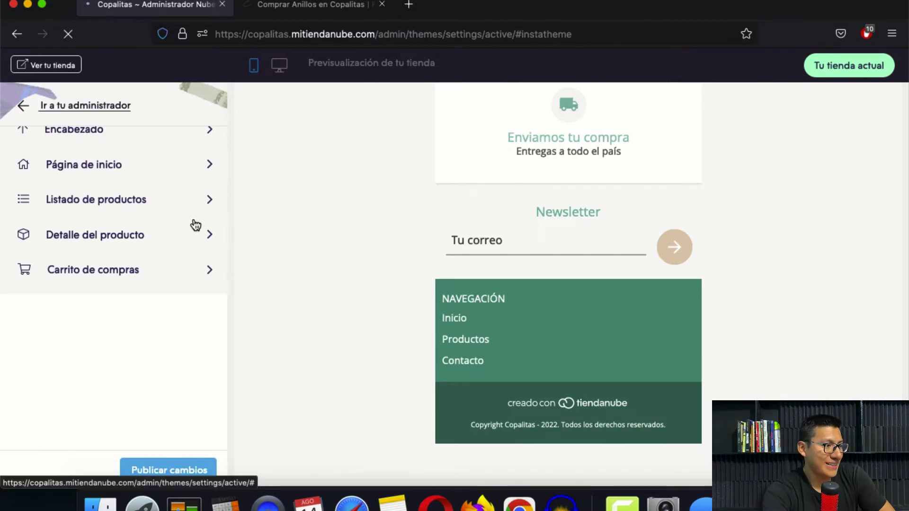
{"action": "scroll", "coordinate": [292, 306], "scroll_direction": "down", "scroll_amount": 3}
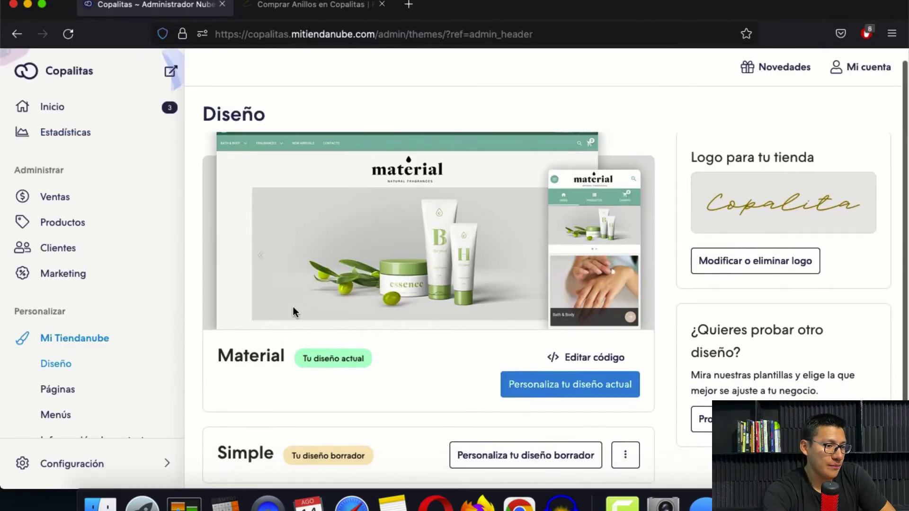
{"action": "left_click", "coordinate": [55, 393]}
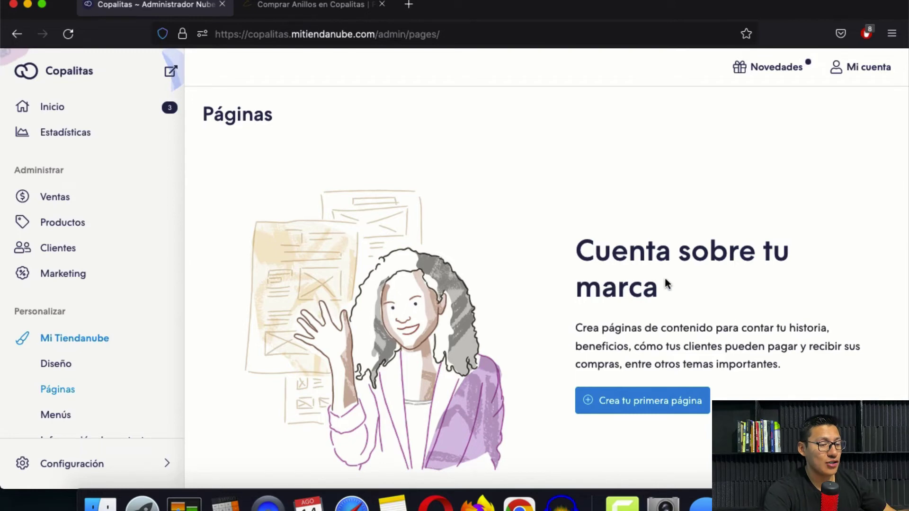
{"action": "scroll", "coordinate": [654, 290], "scroll_direction": "down", "scroll_amount": 3}
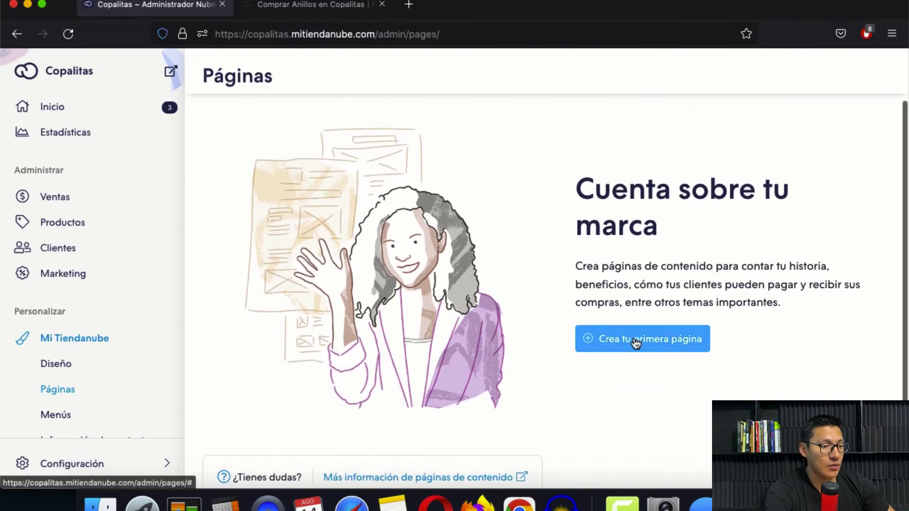
{"action": "left_click", "coordinate": [631, 339]}
{"action": "left_click", "coordinate": [400, 162]}
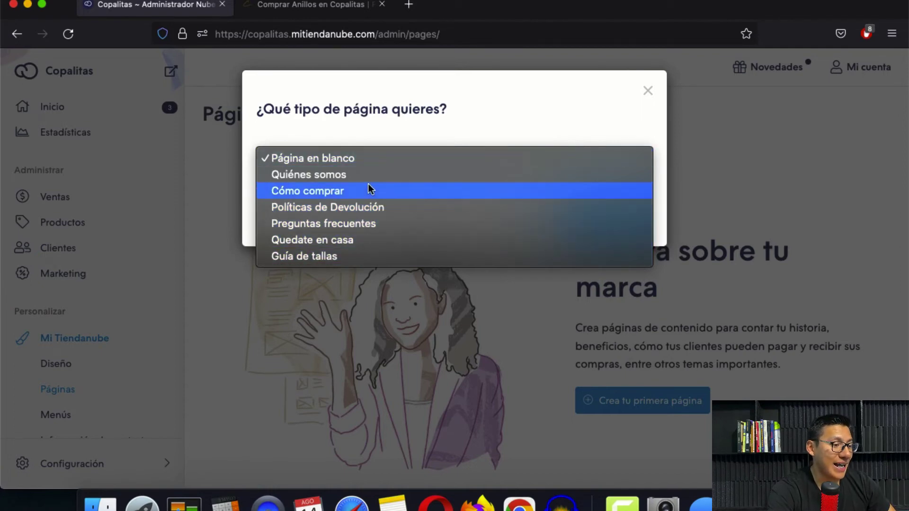
{"action": "left_click", "coordinate": [375, 208]}
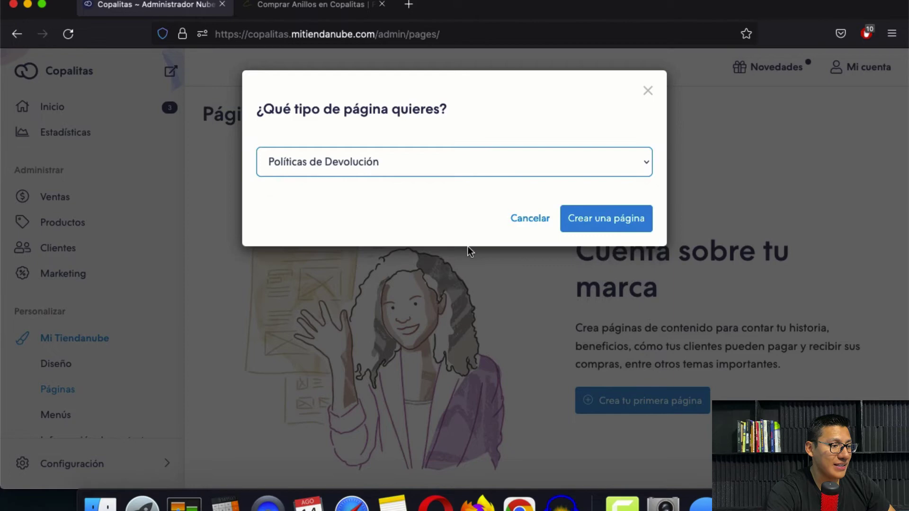
{"action": "left_click", "coordinate": [611, 221]}
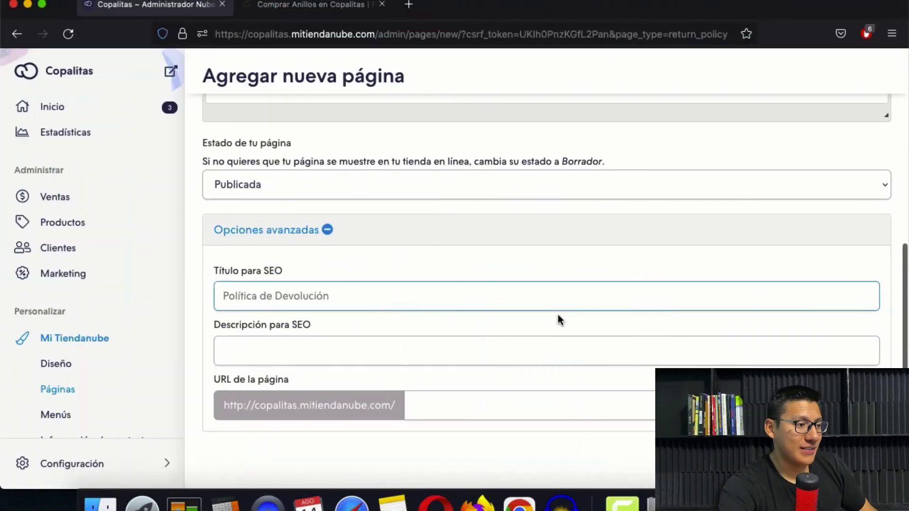
{"action": "scroll", "coordinate": [558, 314], "scroll_direction": "down", "scroll_amount": 4}
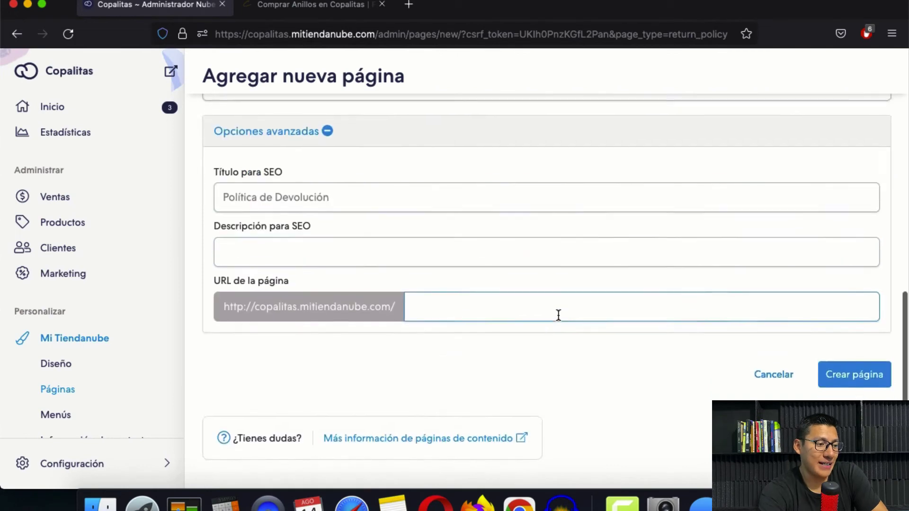
{"action": "left_click", "coordinate": [852, 393]}
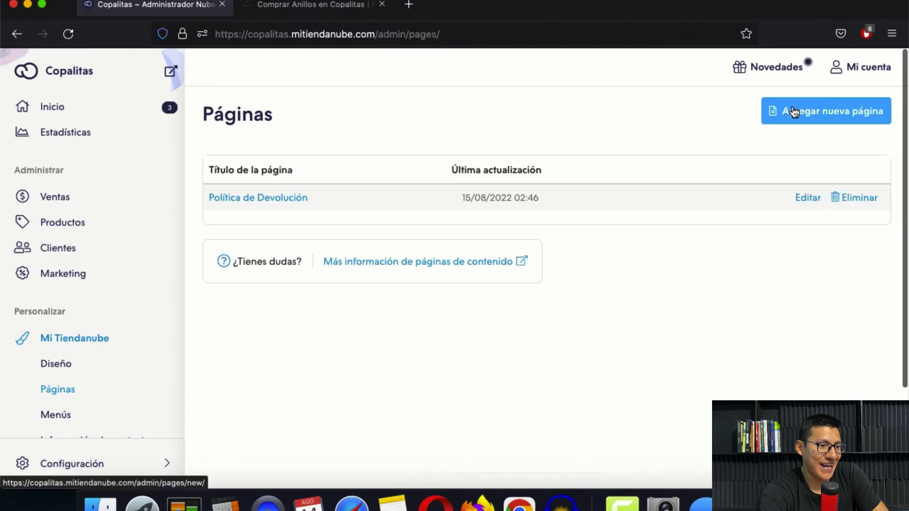
Step: Create another content page from the Preguntas frecuentes template, keeping its predefined content
{"action": "left_click", "coordinate": [795, 111]}
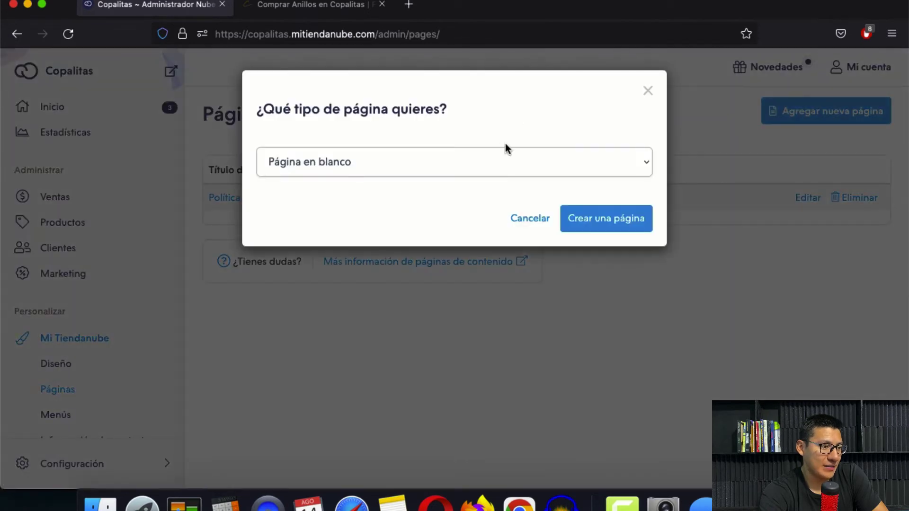
{"action": "left_click", "coordinate": [493, 162]}
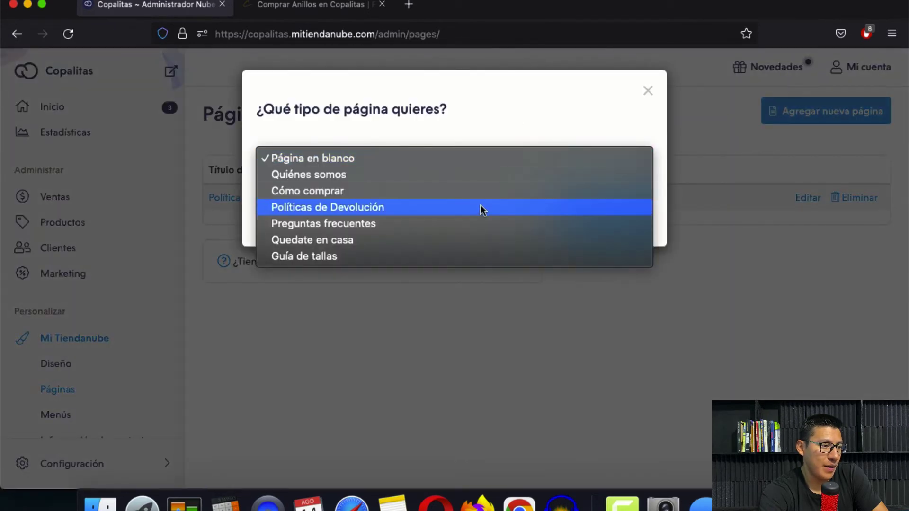
{"action": "left_click", "coordinate": [473, 228]}
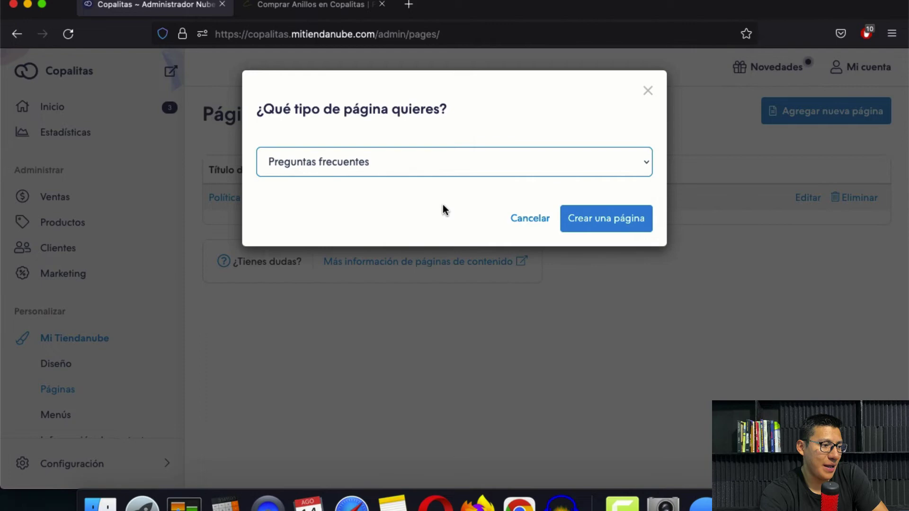
{"action": "left_click", "coordinate": [607, 221]}
{"action": "scroll", "coordinate": [853, 392], "scroll_direction": "down", "scroll_amount": 15}
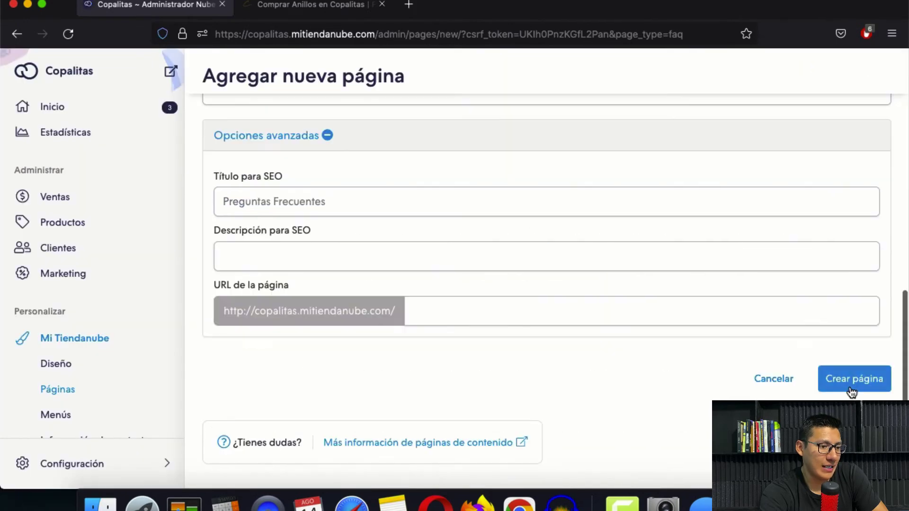
{"action": "left_click", "coordinate": [852, 391]}
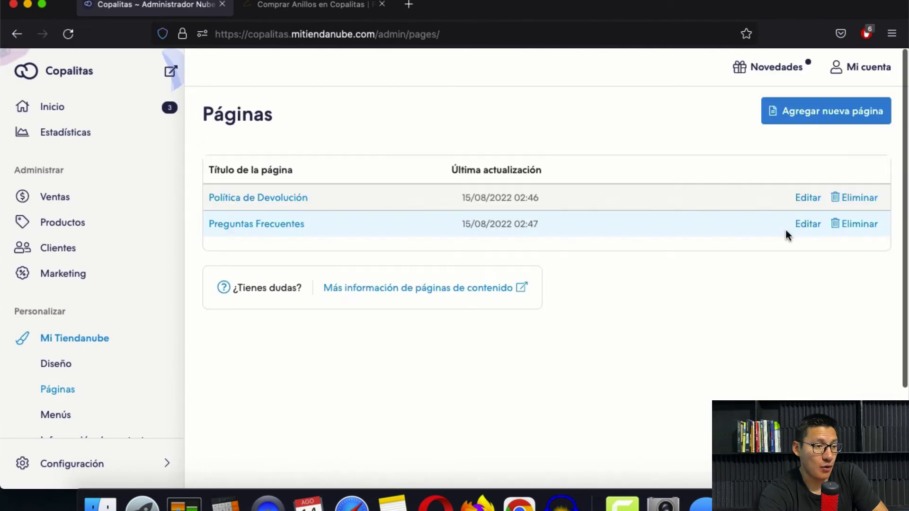
Step: Create a blank content page titled Política de envío
{"action": "left_click", "coordinate": [808, 114]}
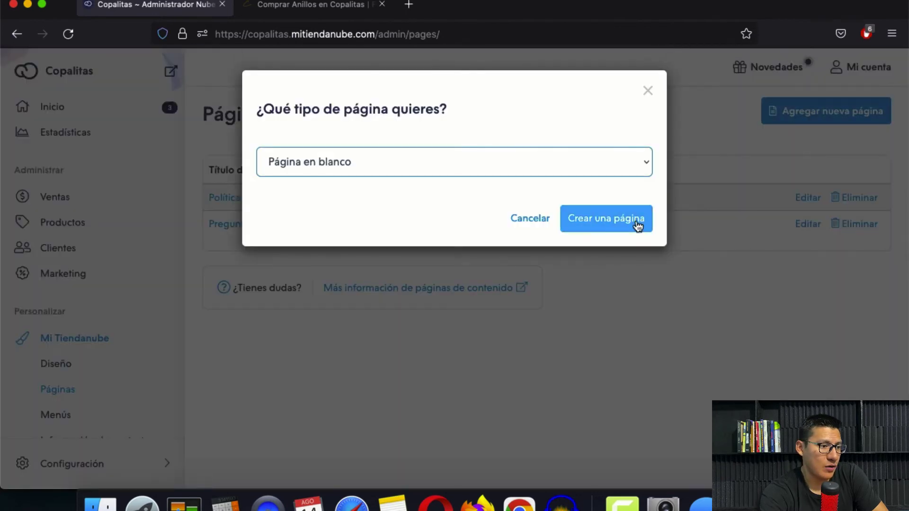
{"action": "left_click", "coordinate": [635, 219]}
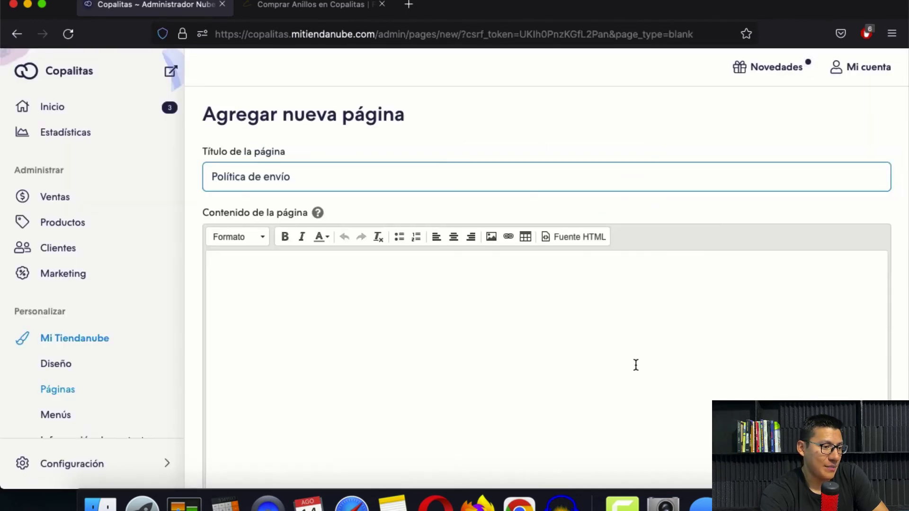
{"action": "left_click", "coordinate": [636, 364]}
{"action": "scroll", "coordinate": [842, 266], "scroll_direction": "down", "scroll_amount": 10}
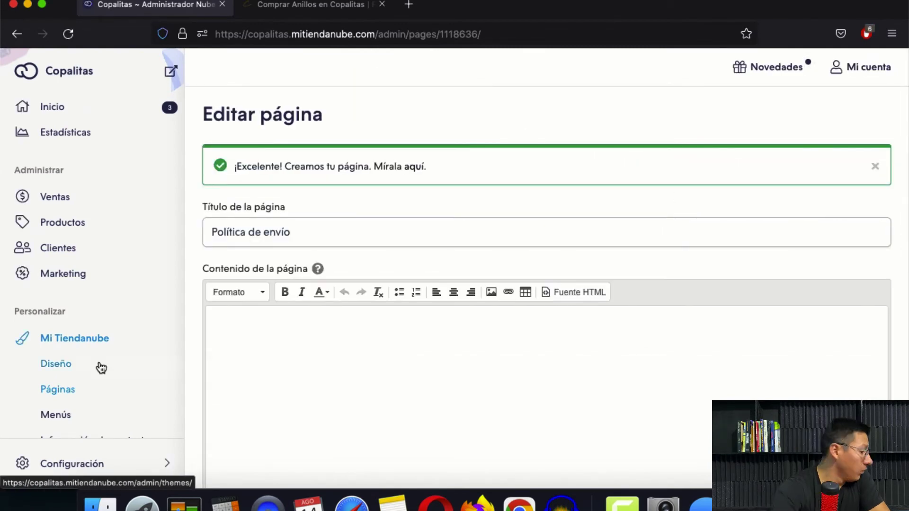
Step: Create two more blank content pages, titled Términos del Servicio and Política de privacidad
{"action": "left_click", "coordinate": [57, 389]}
{"action": "left_click", "coordinate": [824, 110]}
{"action": "left_click", "coordinate": [591, 217]}
{"action": "left_click", "coordinate": [353, 176]}
{"action": "type", "text": "Términos del Servicio"}
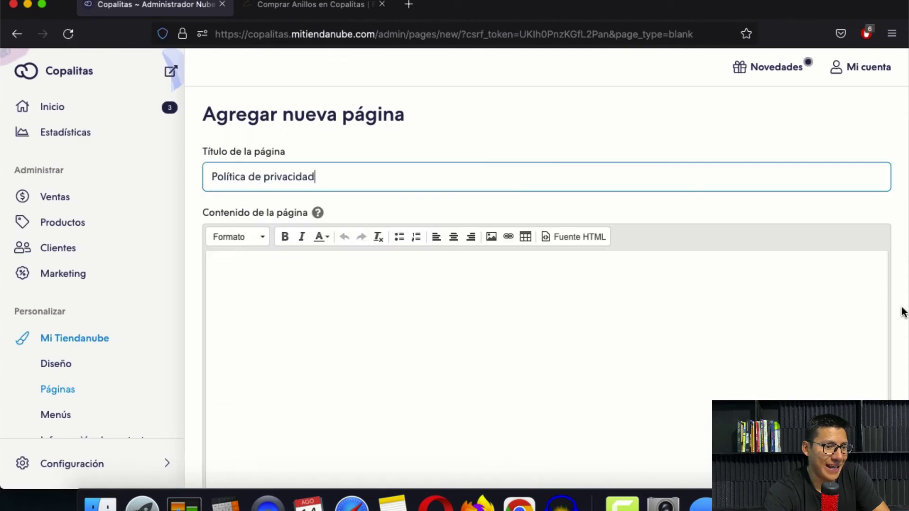
{"action": "scroll", "coordinate": [903, 313], "scroll_direction": "down", "scroll_amount": 15}
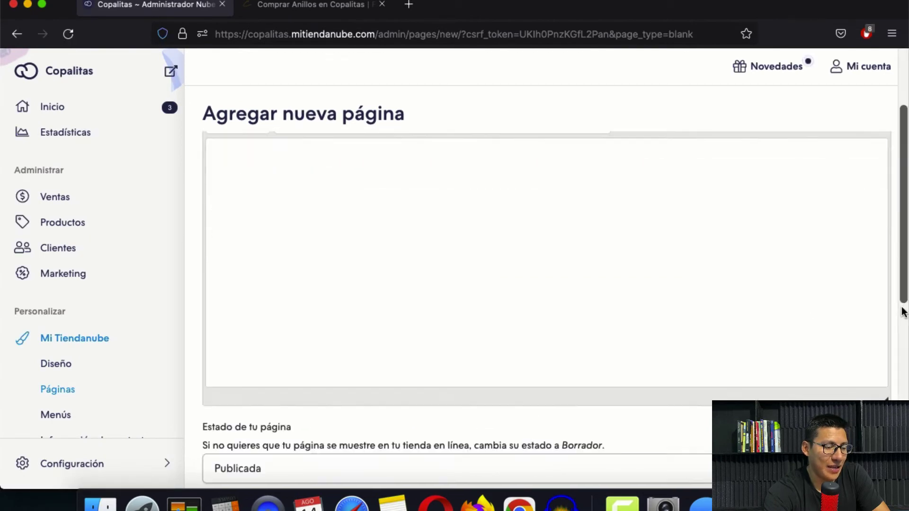
{"action": "left_click", "coordinate": [853, 367]}
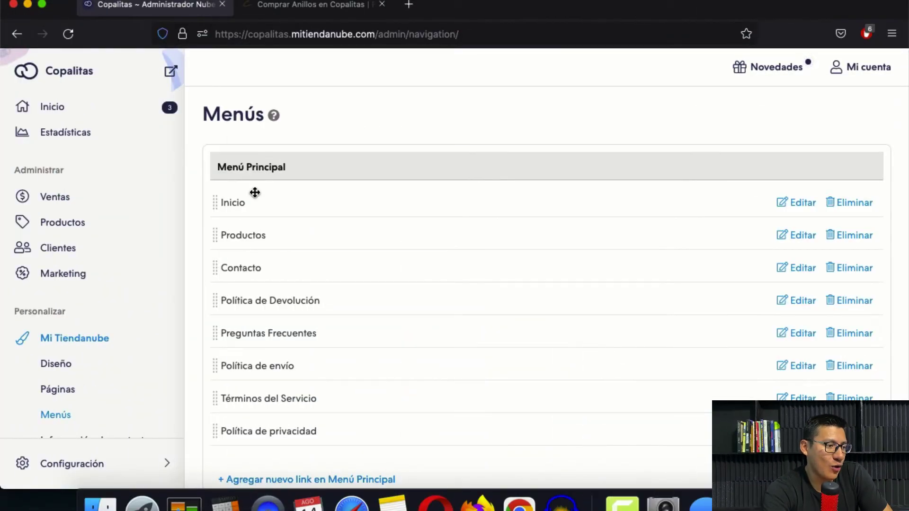
Step: Reload the storefront and check where the new content pages appear in its header and footer navigation
{"action": "scroll", "coordinate": [272, 310], "scroll_direction": "down", "scroll_amount": 2}
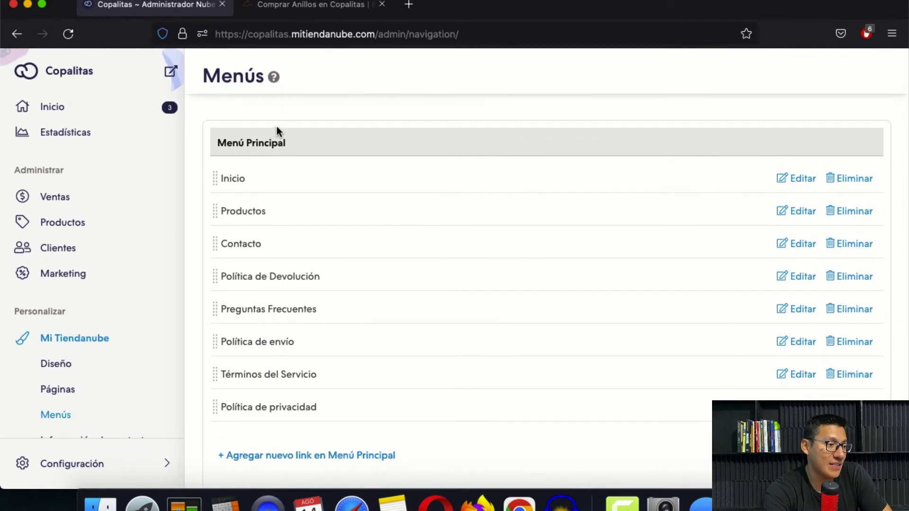
{"action": "left_click", "coordinate": [300, 10]}
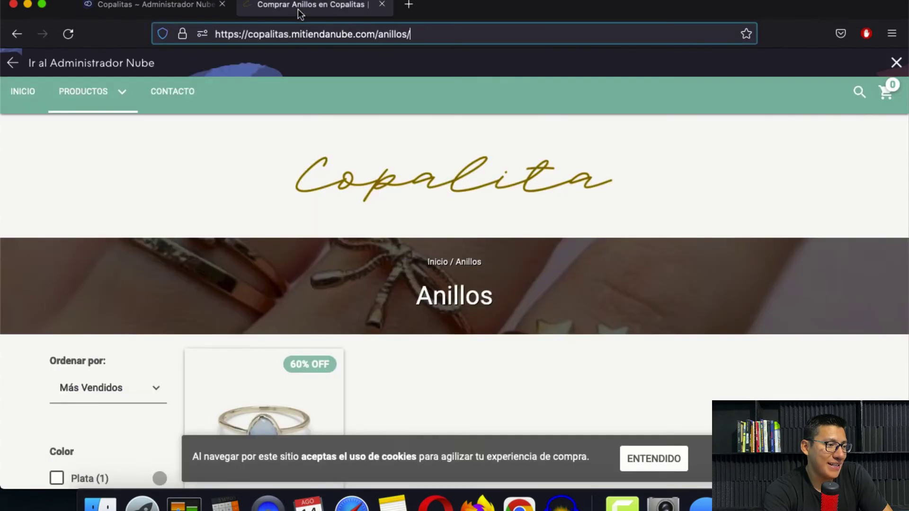
{"action": "left_click", "coordinate": [72, 39]}
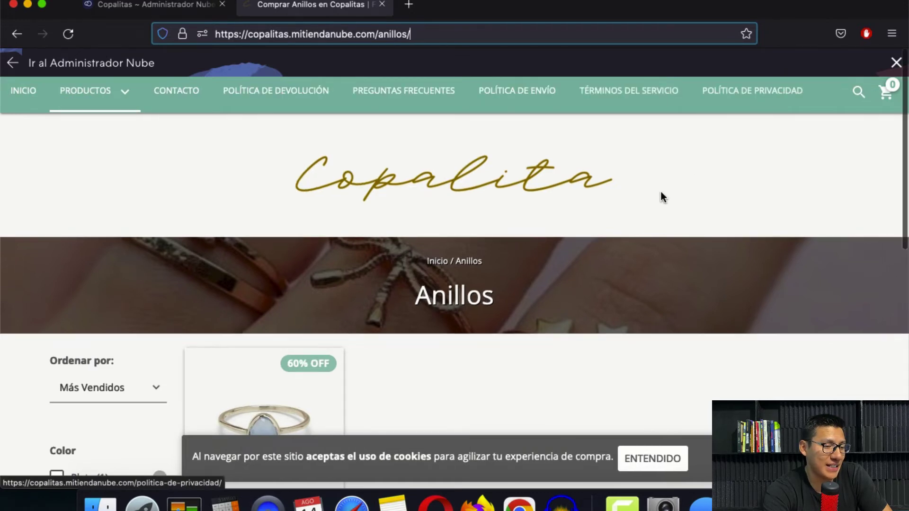
{"action": "scroll", "coordinate": [661, 197], "scroll_direction": "down", "scroll_amount": 10}
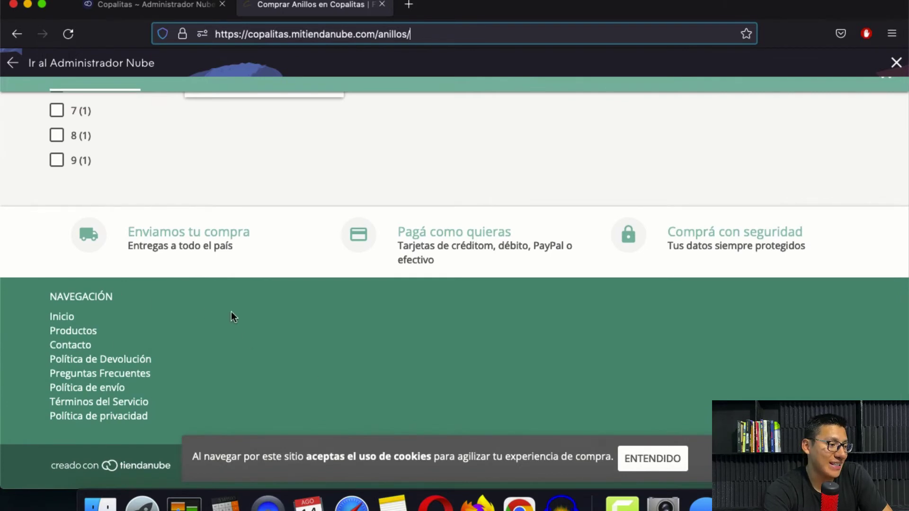
{"action": "scroll", "coordinate": [97, 335], "scroll_direction": "up", "scroll_amount": 1}
{"action": "scroll", "coordinate": [230, 341], "scroll_direction": "up", "scroll_amount": 15}
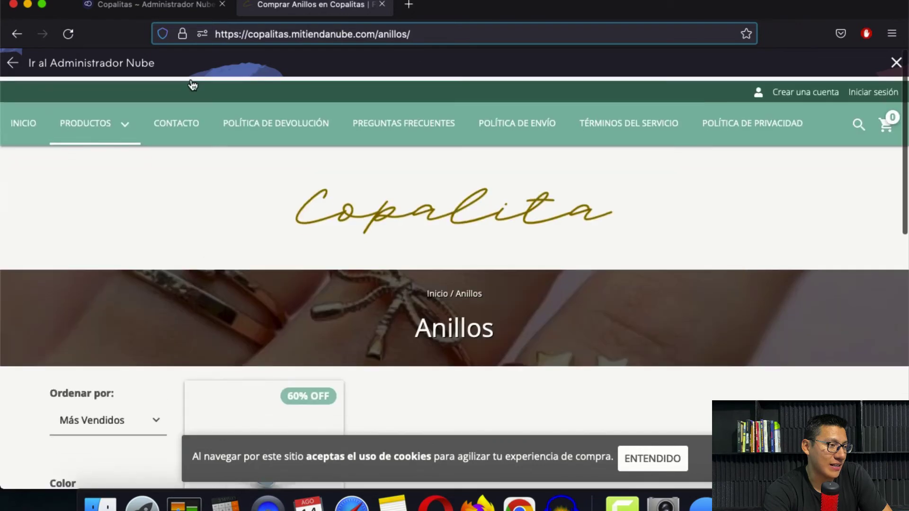
Step: Return to the store administration and create a new menu named Footer Menu
{"action": "left_click", "coordinate": [157, 5]}
{"action": "scroll", "coordinate": [213, 406], "scroll_direction": "down", "scroll_amount": 3}
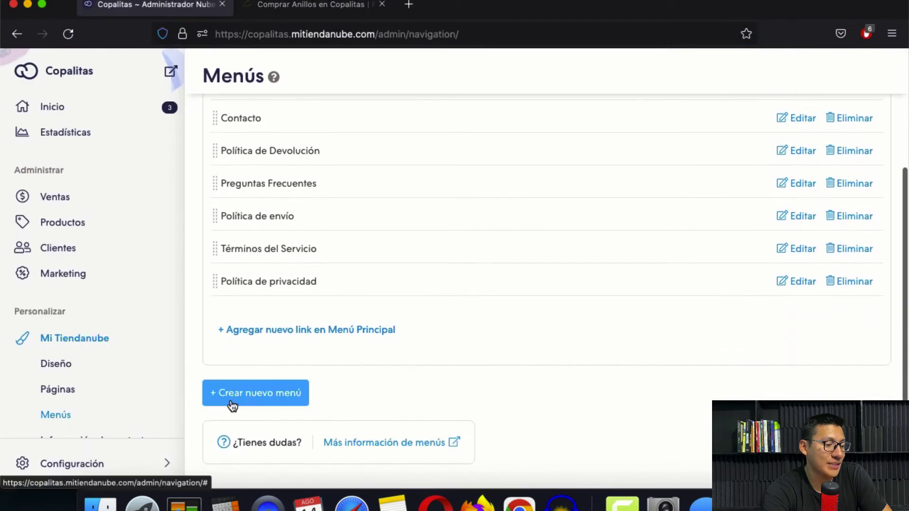
{"action": "left_click", "coordinate": [230, 400]}
{"action": "type", "text": "Foo"}
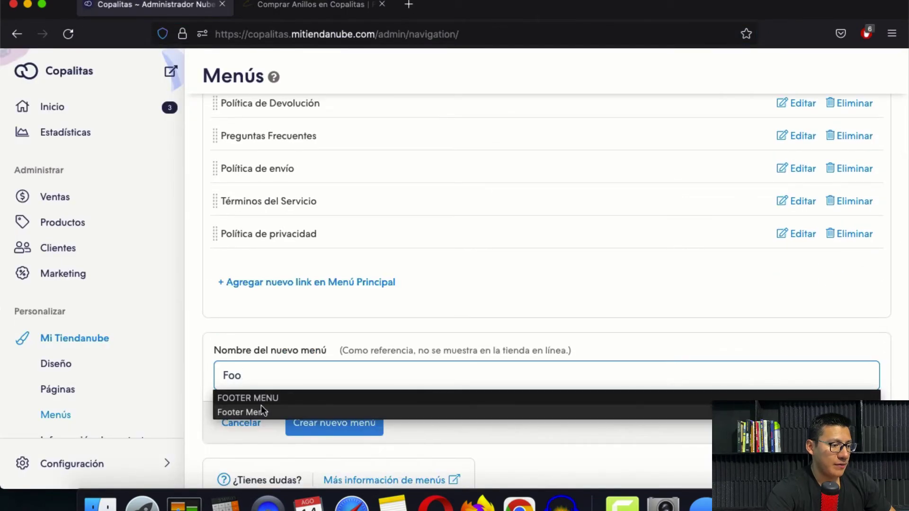
{"action": "left_click", "coordinate": [260, 410]}
{"action": "left_click", "coordinate": [327, 416]}
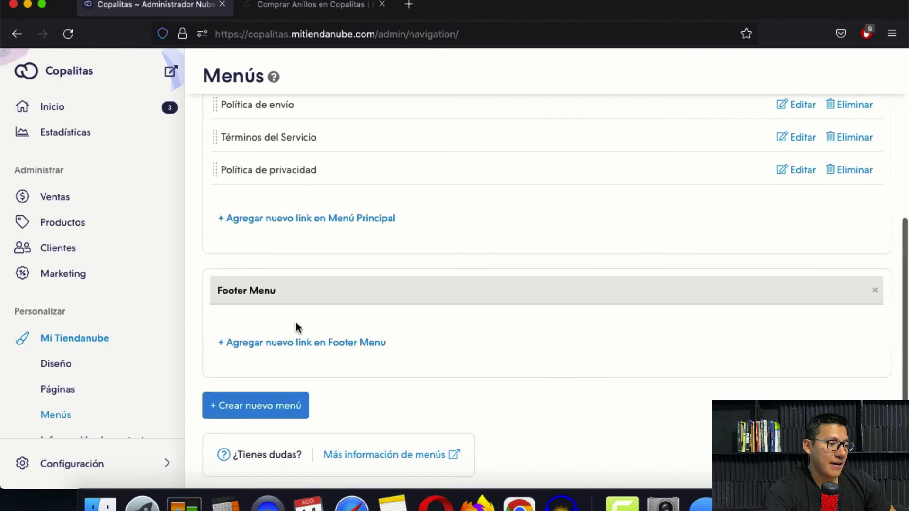
Step: Add a link named Política de Devolución to the Footer Menu, pointing to the page Política de Devolución
{"action": "left_click", "coordinate": [299, 344]}
{"action": "scroll", "coordinate": [296, 335], "scroll_direction": "down", "scroll_amount": 3}
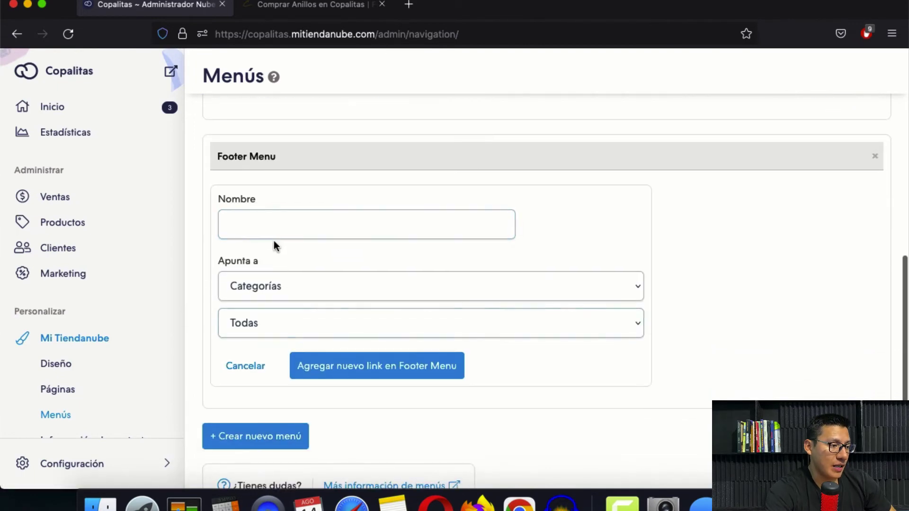
{"action": "left_click", "coordinate": [292, 286]}
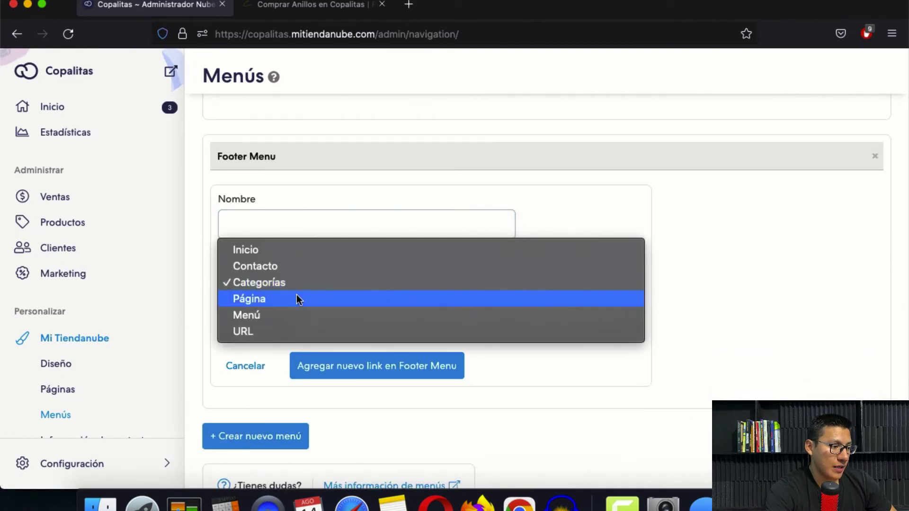
{"action": "left_click", "coordinate": [297, 298]}
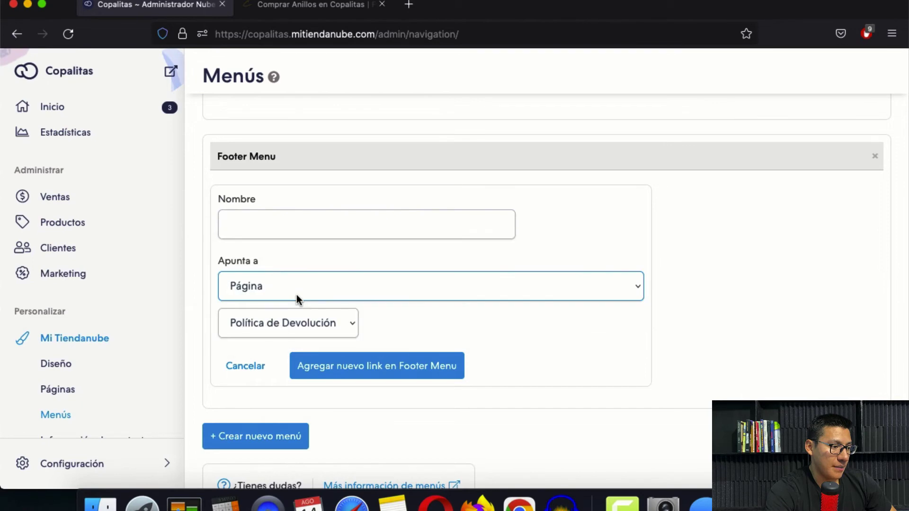
{"action": "left_click", "coordinate": [354, 371]}
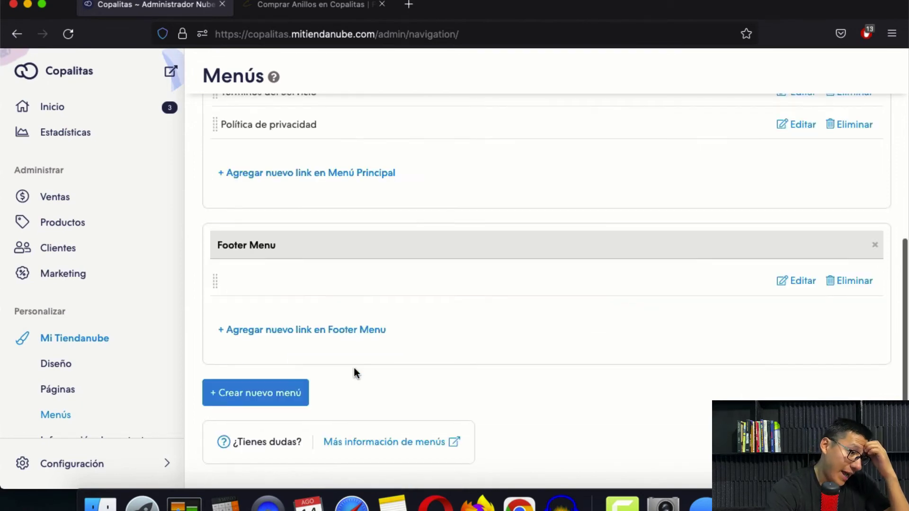
{"action": "left_click", "coordinate": [802, 282]}
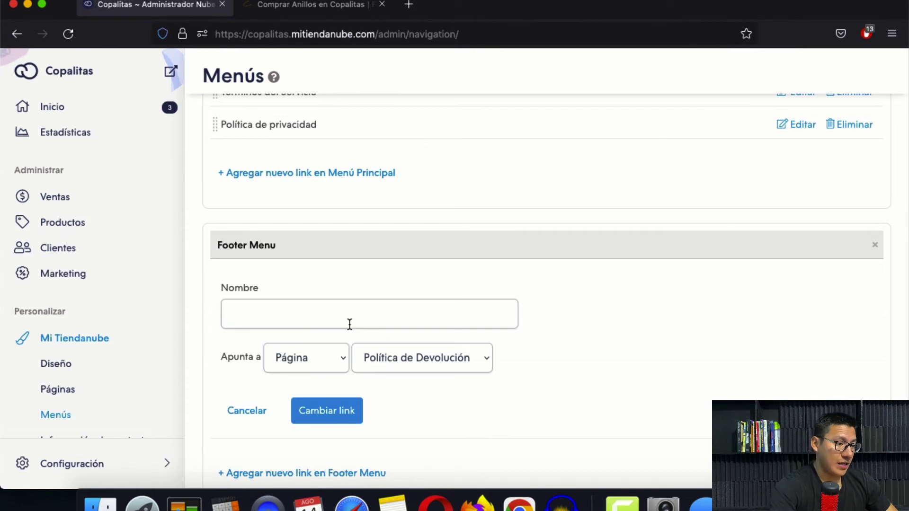
{"action": "key", "text": "Return"}
Step: Add page links named Preguntas frecuentes, Términos de servicio and Política de envío to the Footer Menu
{"action": "left_click", "coordinate": [290, 329]}
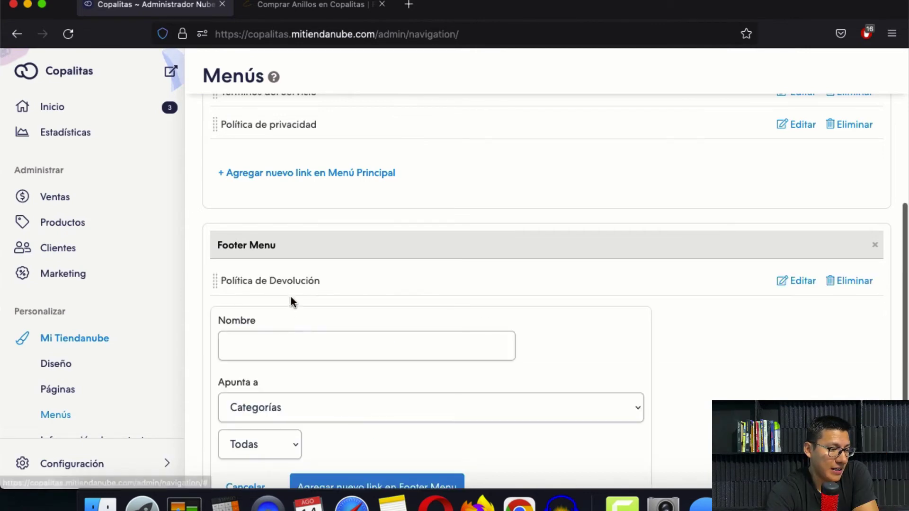
{"action": "scroll", "coordinate": [291, 303], "scroll_direction": "down", "scroll_amount": 3}
{"action": "left_click", "coordinate": [305, 254]}
{"action": "left_click", "coordinate": [306, 264]}
{"action": "left_click", "coordinate": [349, 290]}
{"action": "left_click", "coordinate": [303, 305]}
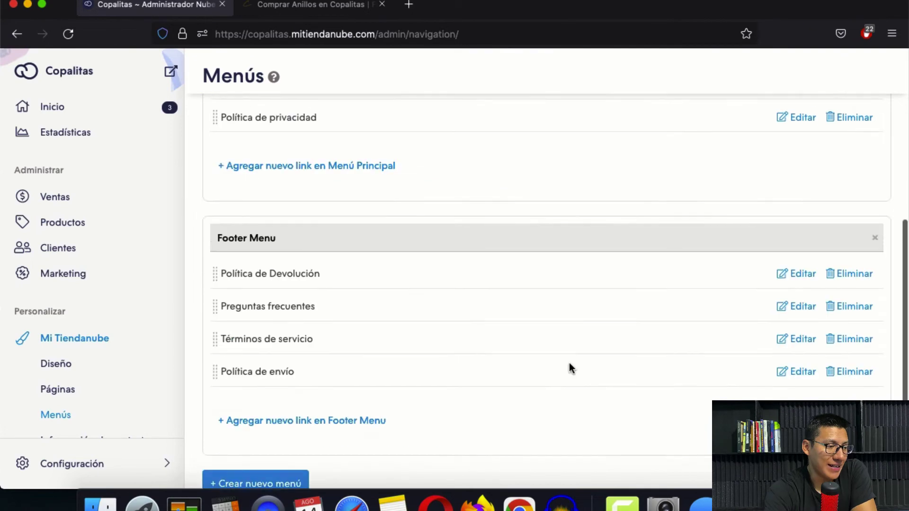
Step: Delete the return policy, FAQ, shipping, terms and privacy links from the Menú Principal, keeping only Inicio, Productos and Contacto
{"action": "scroll", "coordinate": [570, 365], "scroll_direction": "up", "scroll_amount": 6}
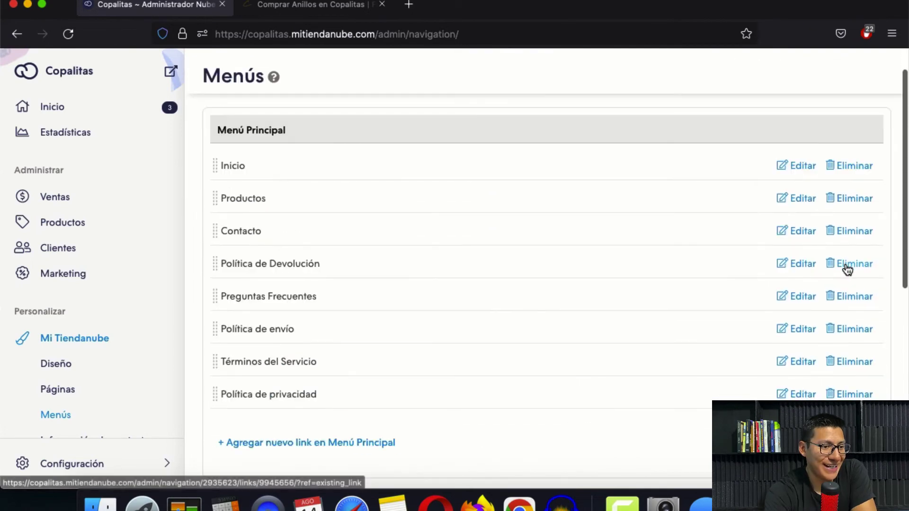
{"action": "left_click", "coordinate": [847, 268]}
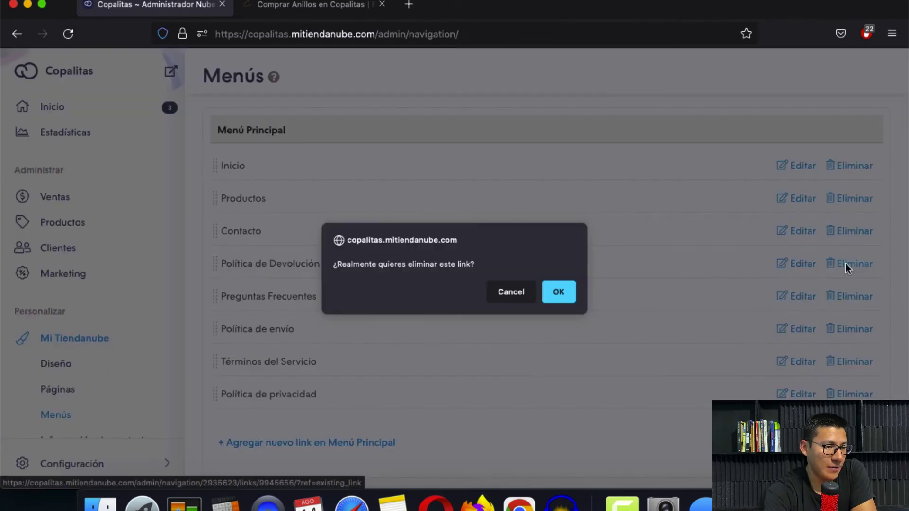
{"action": "left_click", "coordinate": [559, 292]}
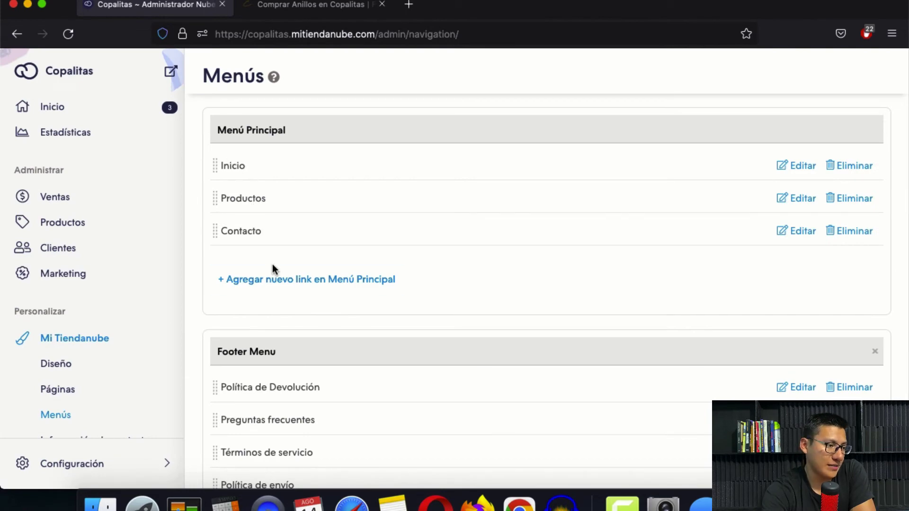
Step: Review both menus, then reload the storefront to check its header navigation and go to its home page
{"action": "scroll", "coordinate": [356, 336], "scroll_direction": "down", "scroll_amount": 4}
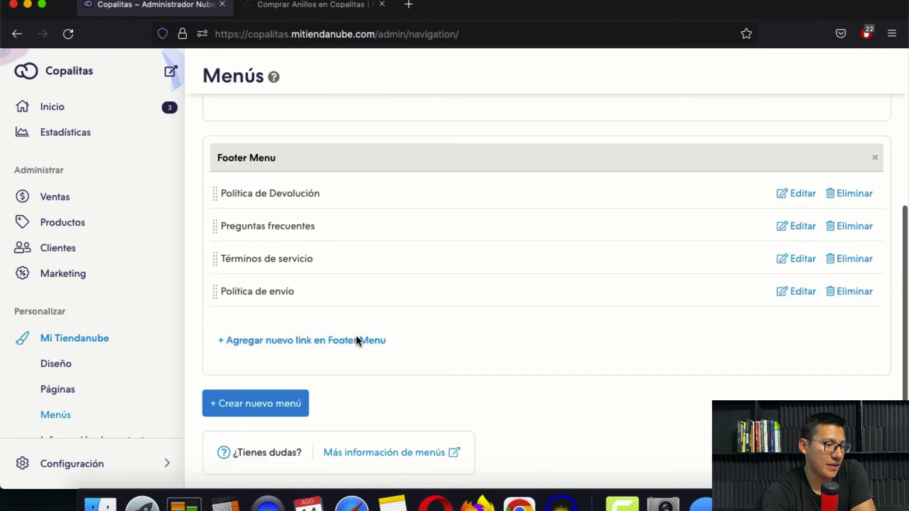
{"action": "scroll", "coordinate": [379, 382], "scroll_direction": "up", "scroll_amount": 5}
{"action": "scroll", "coordinate": [378, 382], "scroll_direction": "down", "scroll_amount": 3}
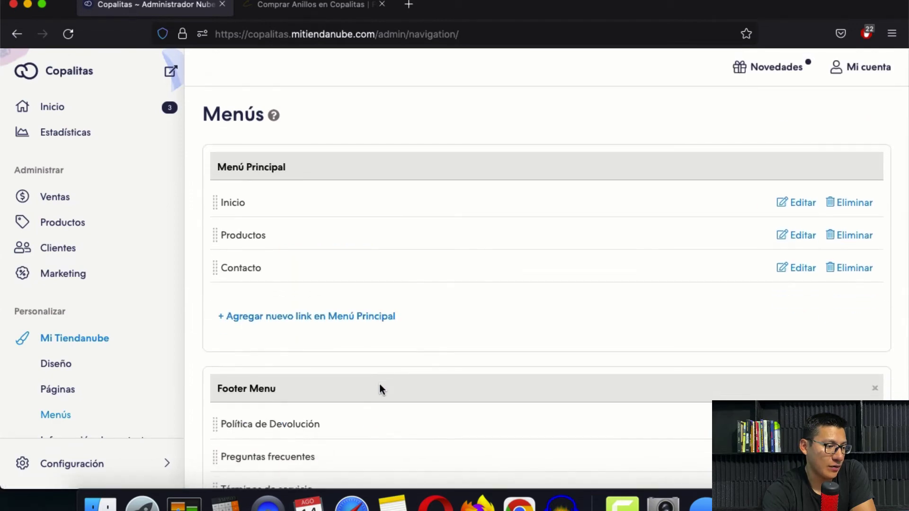
{"action": "left_click", "coordinate": [306, 6]}
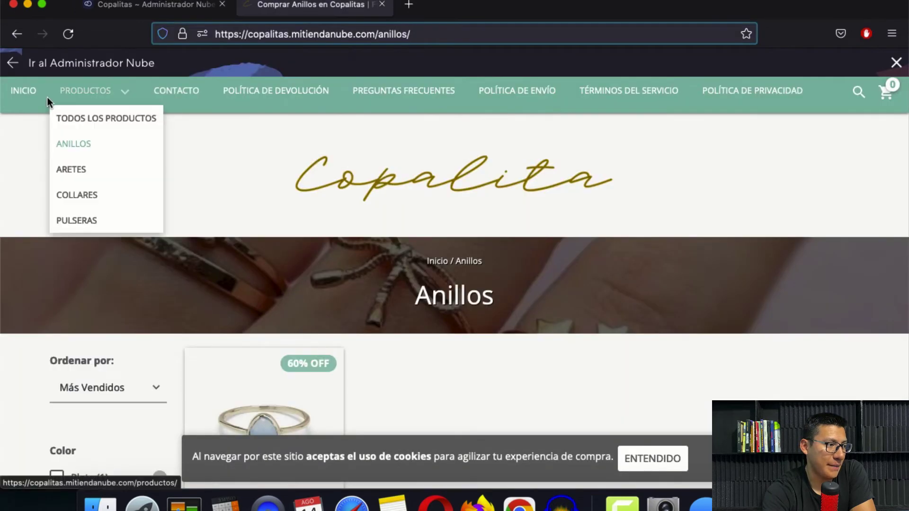
{"action": "left_click", "coordinate": [68, 34]}
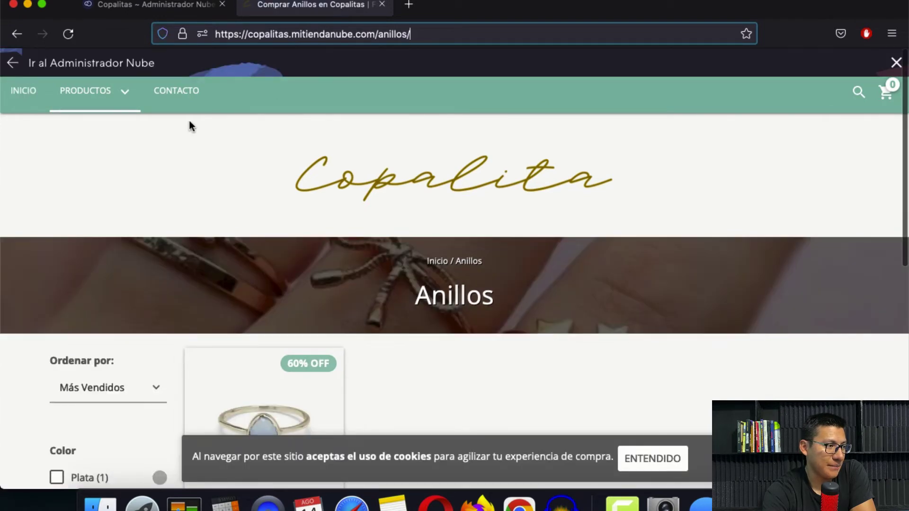
{"action": "left_click", "coordinate": [22, 91]}
Step: Back in the administration, set the Material design's Pie de página menu to Footer Menu
{"action": "key", "text": "ctrl+shift+Tab"}
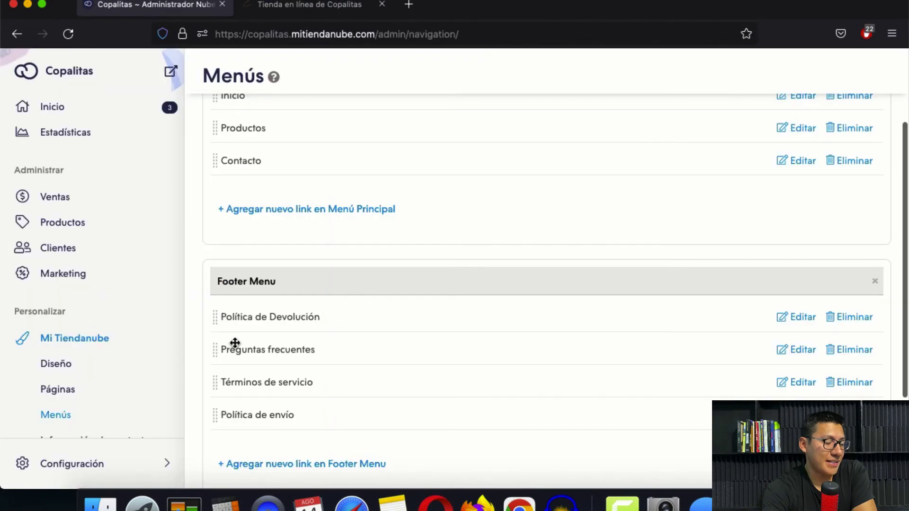
{"action": "left_click", "coordinate": [66, 365]}
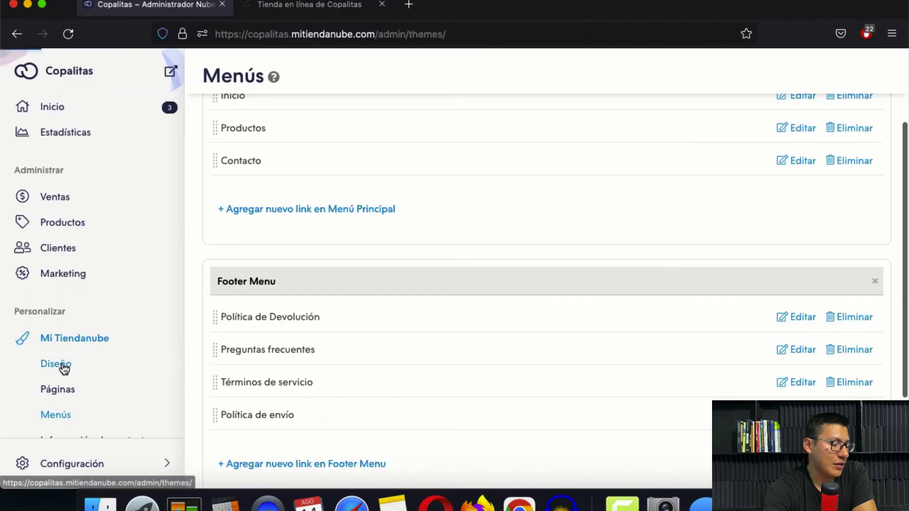
{"action": "scroll", "coordinate": [564, 284], "scroll_direction": "down", "scroll_amount": 3}
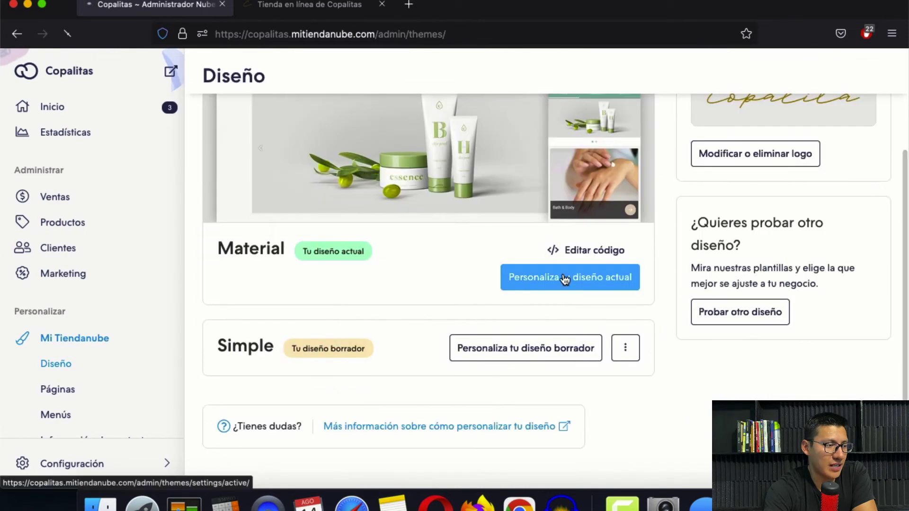
{"action": "left_click", "coordinate": [564, 278]}
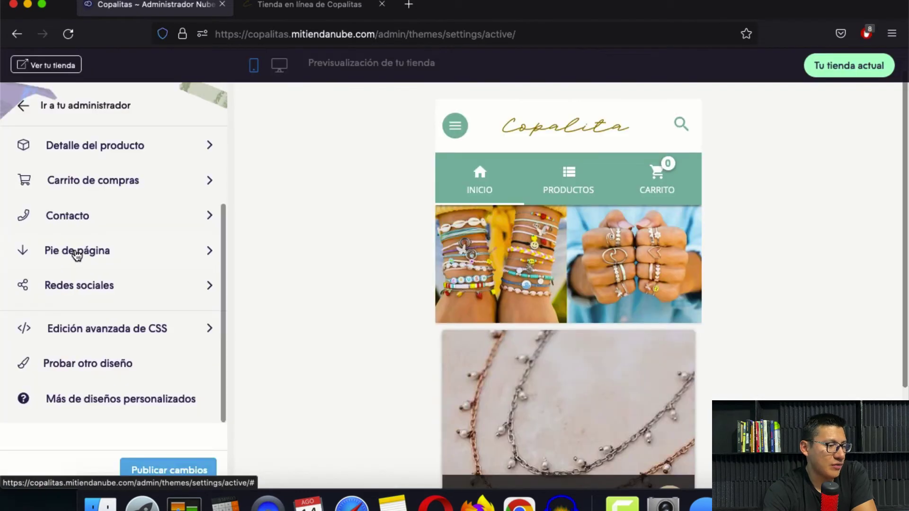
{"action": "left_click", "coordinate": [76, 251]}
{"action": "scroll", "coordinate": [129, 272], "scroll_direction": "down", "scroll_amount": 3}
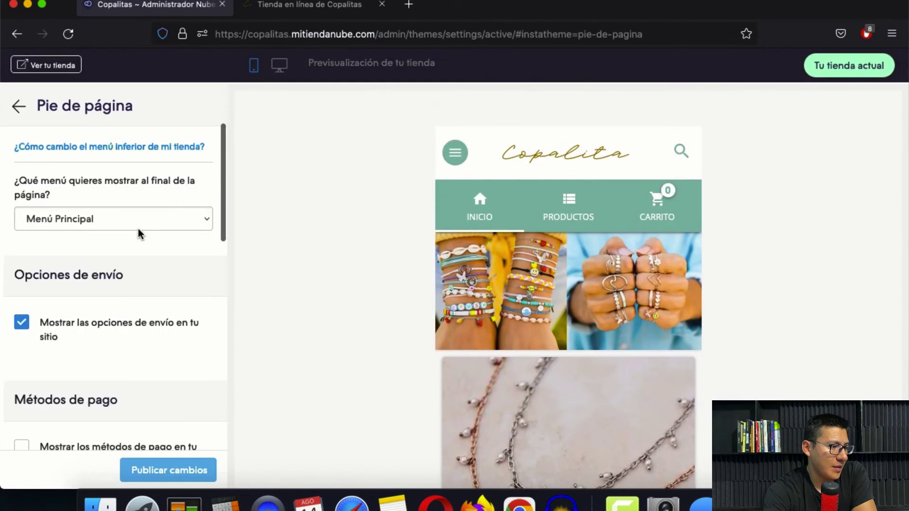
{"action": "left_click", "coordinate": [146, 218]}
{"action": "left_click", "coordinate": [137, 232]}
Step: Enable showing the payment methods in the footer and publish the design changes
{"action": "scroll", "coordinate": [189, 315], "scroll_direction": "down", "scroll_amount": 3}
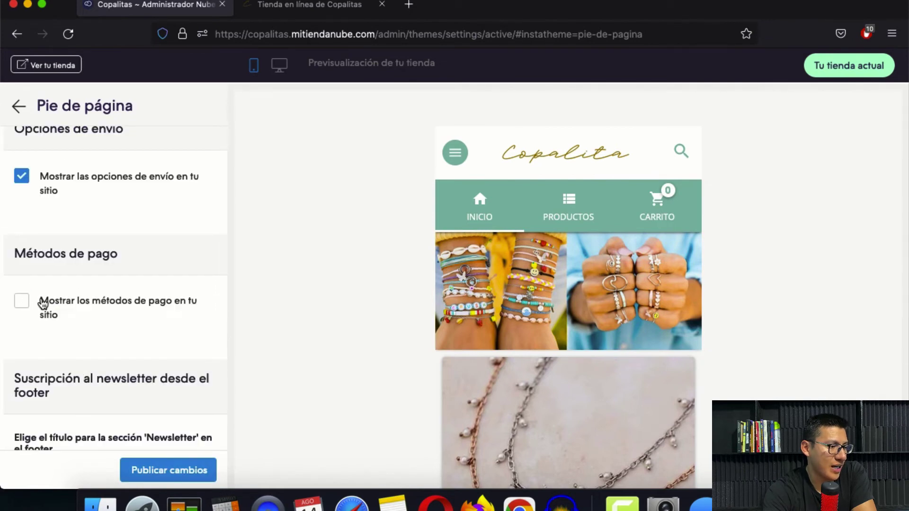
{"action": "scroll", "coordinate": [187, 348], "scroll_direction": "down", "scroll_amount": 10}
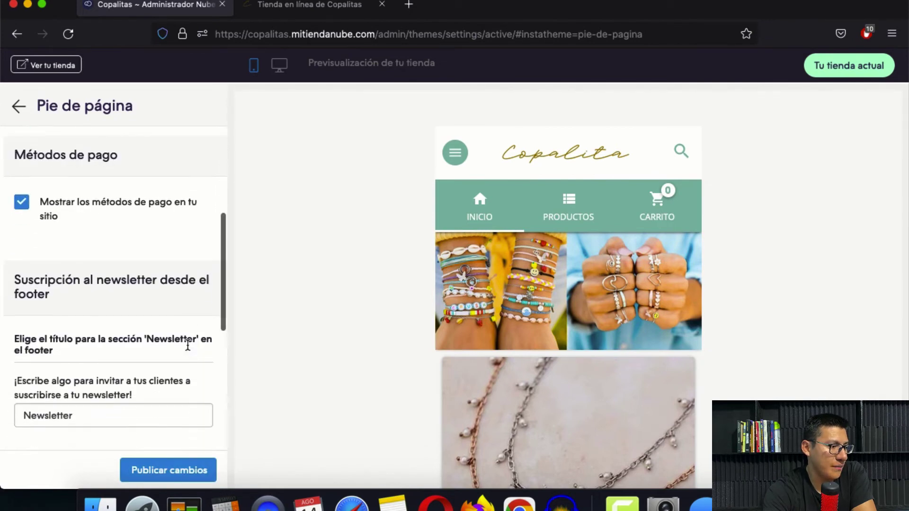
{"action": "left_click", "coordinate": [151, 474]}
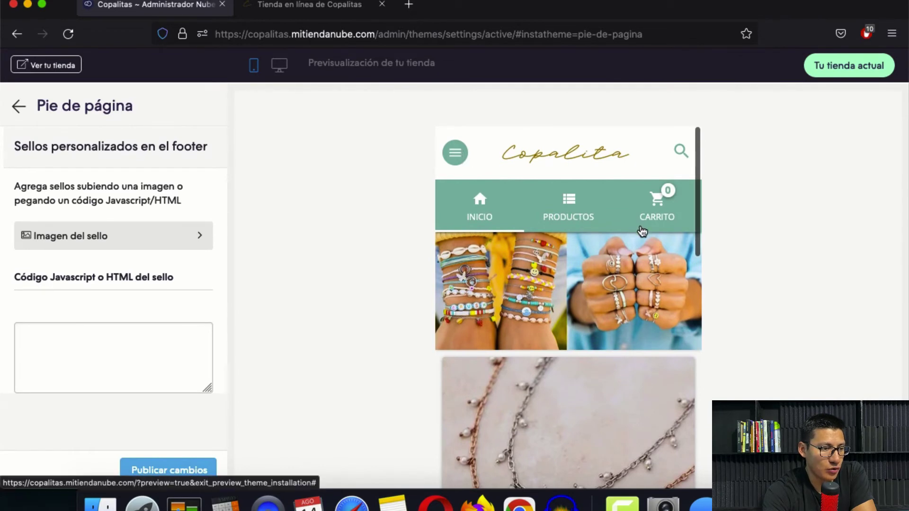
Step: Examine the mobile store preview down to the footer, checking the newsletter, navigation links and payment methods
{"action": "scroll", "coordinate": [594, 345], "scroll_direction": "down", "scroll_amount": 8}
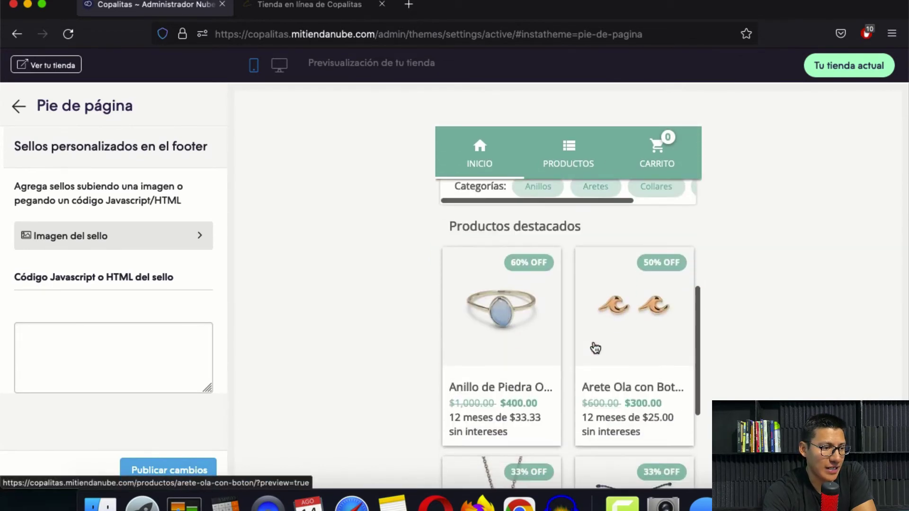
{"action": "scroll", "coordinate": [548, 233], "scroll_direction": "down", "scroll_amount": 3}
{"action": "scroll", "coordinate": [548, 237], "scroll_direction": "up", "scroll_amount": 1}
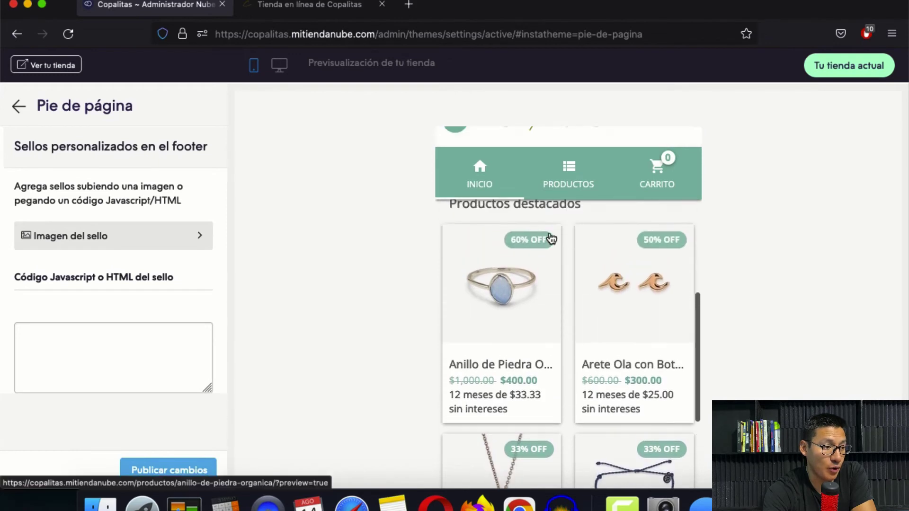
{"action": "scroll", "coordinate": [549, 238], "scroll_direction": "down", "scroll_amount": 10}
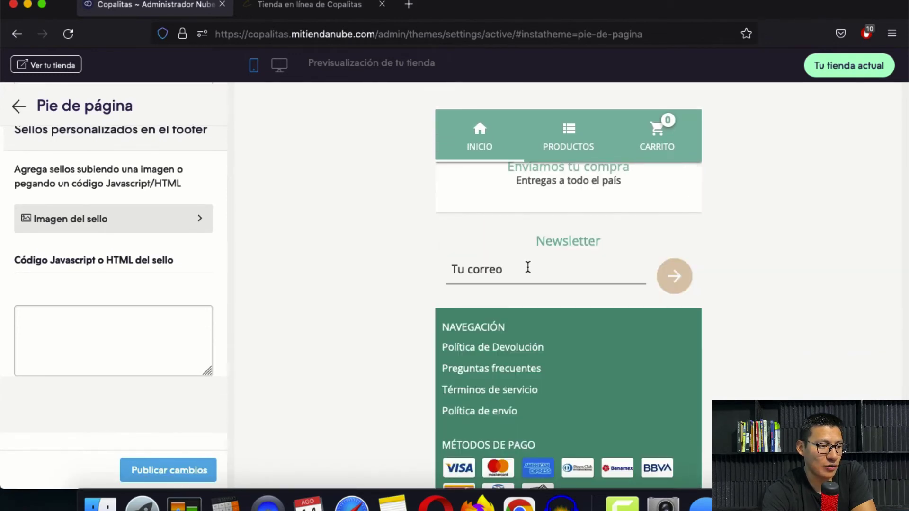
{"action": "scroll", "coordinate": [589, 340], "scroll_direction": "down", "scroll_amount": 2}
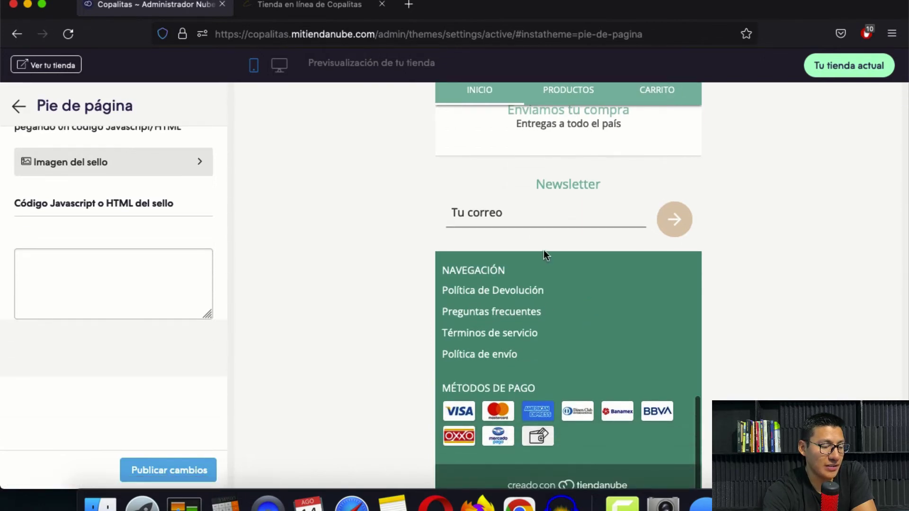
{"action": "scroll", "coordinate": [543, 249], "scroll_direction": "up", "scroll_amount": 15}
{"action": "scroll", "coordinate": [563, 367], "scroll_direction": "down", "scroll_amount": 10}
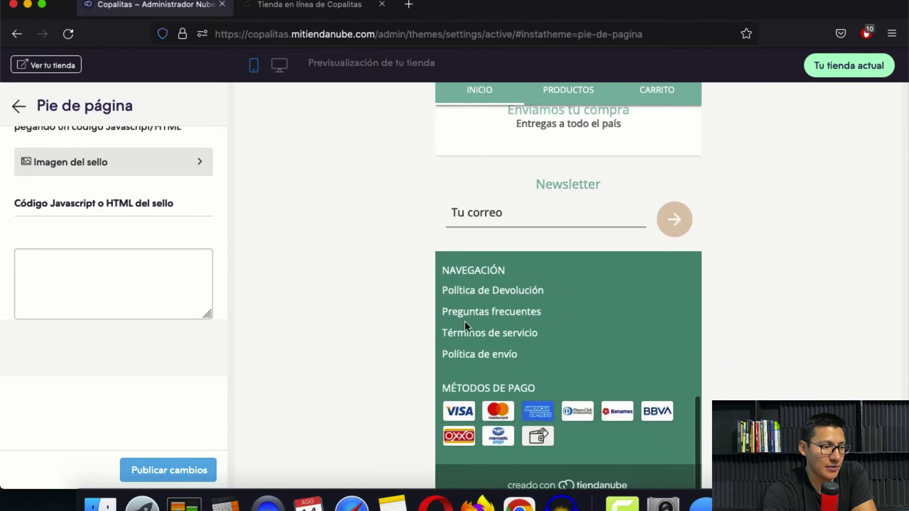
Step: Check the bottom of the footer in the store preview, then leave the Contacto design settings
{"action": "scroll", "coordinate": [545, 356], "scroll_direction": "down", "scroll_amount": 3}
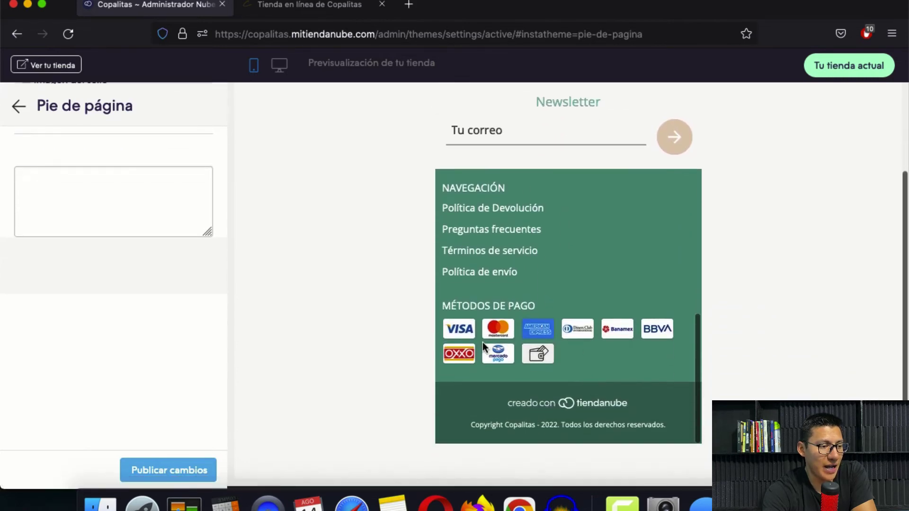
{"action": "scroll", "coordinate": [119, 286], "scroll_direction": "down", "scroll_amount": 3}
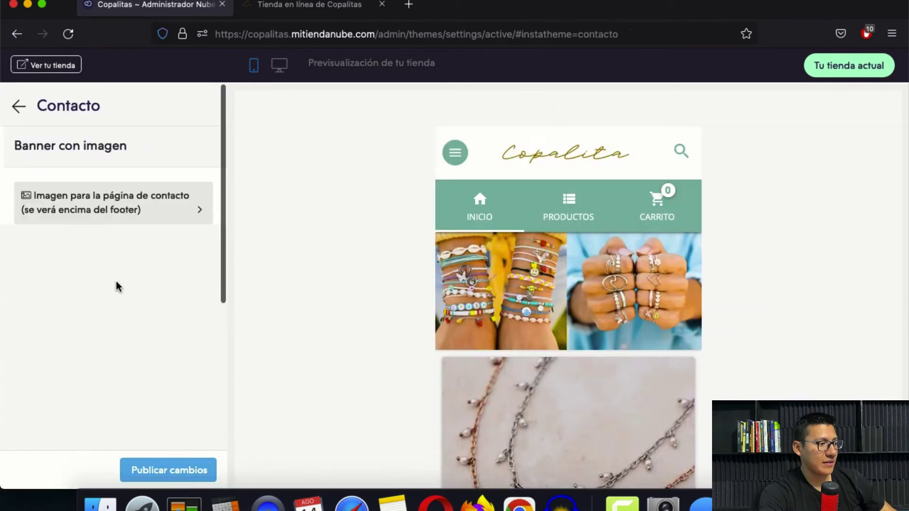
{"action": "left_click", "coordinate": [17, 112]}
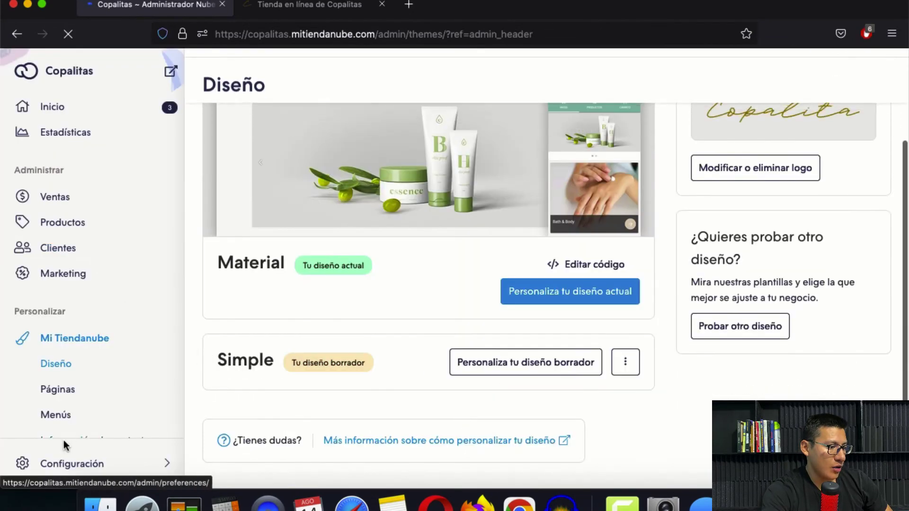
Step: Fill in the store's contact e-mail, address and phone number under Información de contacto and save the changes
{"action": "left_click", "coordinate": [63, 437]}
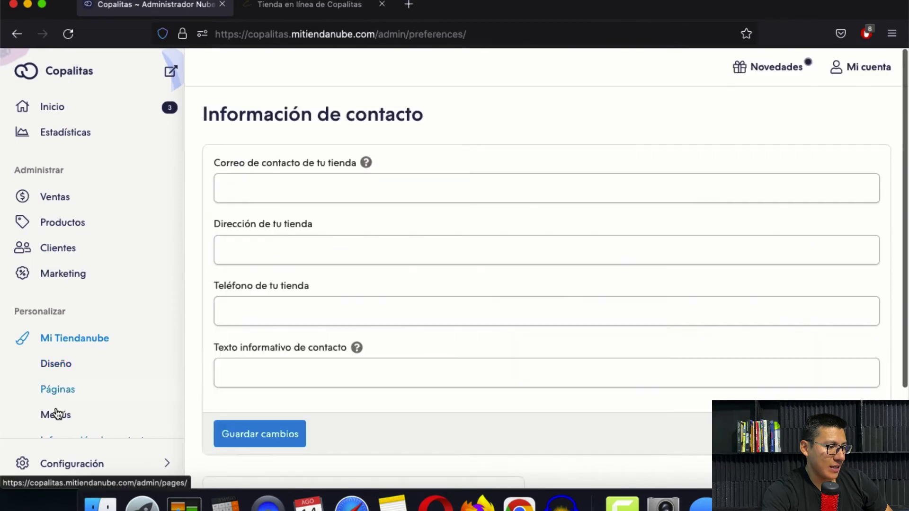
{"action": "left_click", "coordinate": [291, 181]}
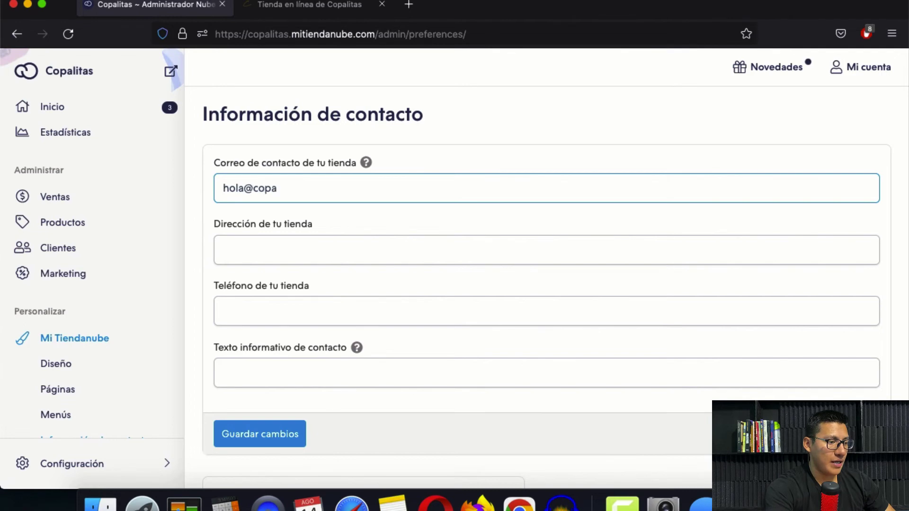
{"action": "left_click", "coordinate": [299, 240]}
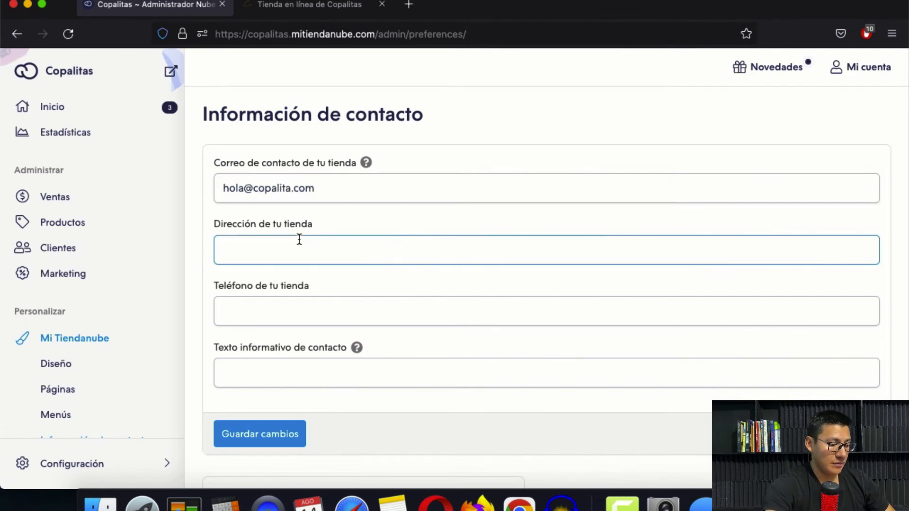
{"action": "left_click", "coordinate": [315, 349]}
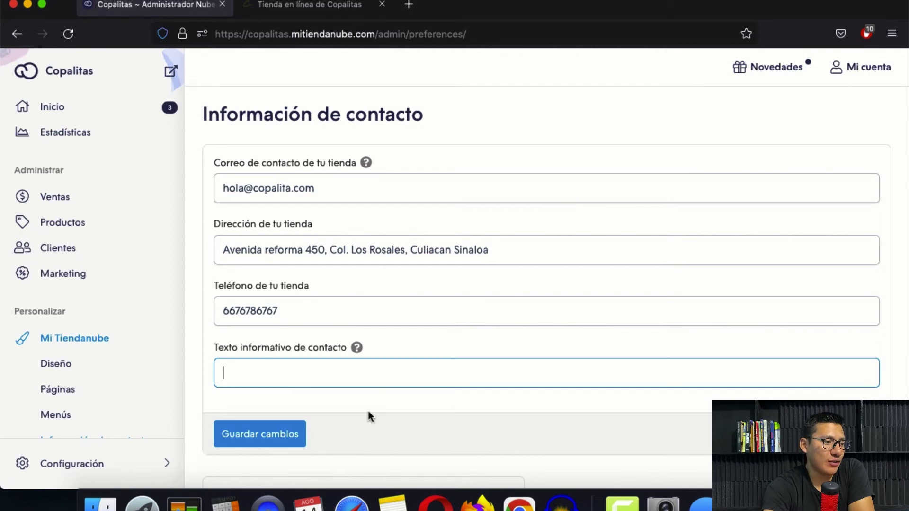
{"action": "left_click", "coordinate": [283, 435]}
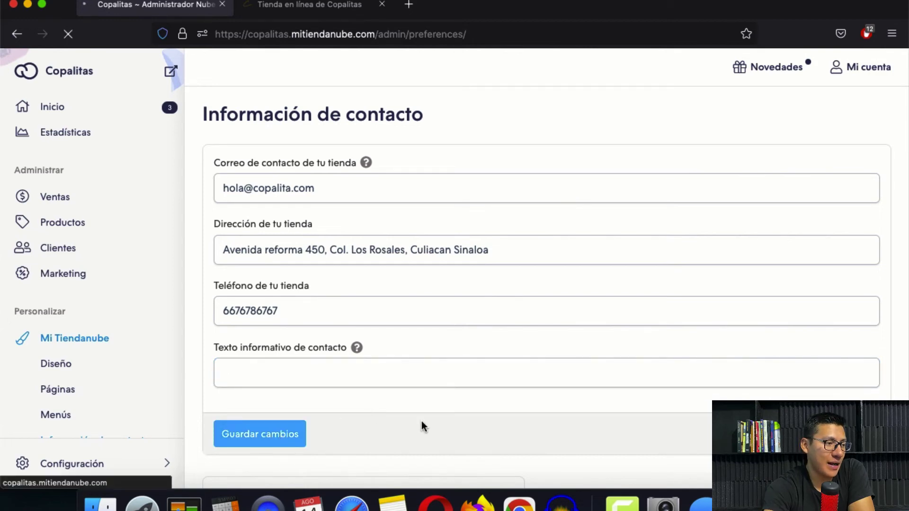
Step: Reload the storefront and check its home page towards the footer for the contact information
{"action": "left_click", "coordinate": [309, 4]}
{"action": "left_click", "coordinate": [68, 34]}
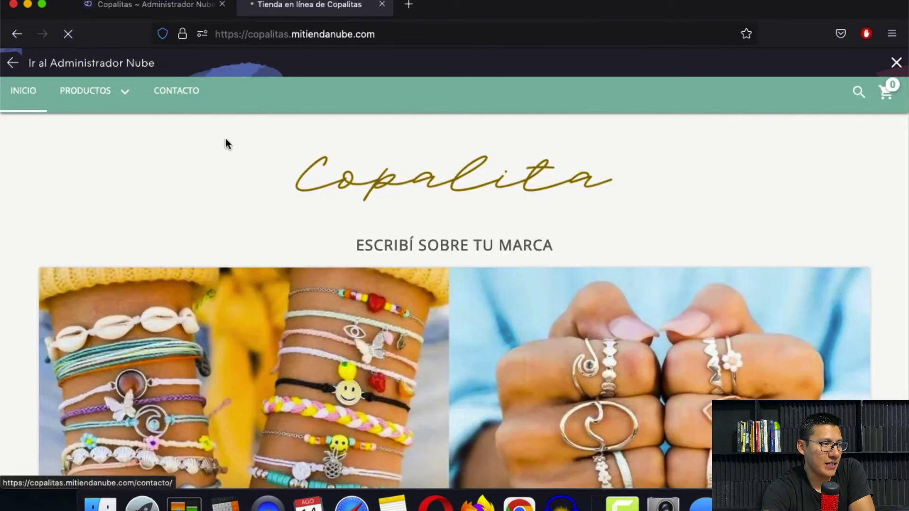
{"action": "scroll", "coordinate": [468, 283], "scroll_direction": "down", "scroll_amount": 3}
{"action": "scroll", "coordinate": [468, 283], "scroll_direction": "down", "scroll_amount": 20}
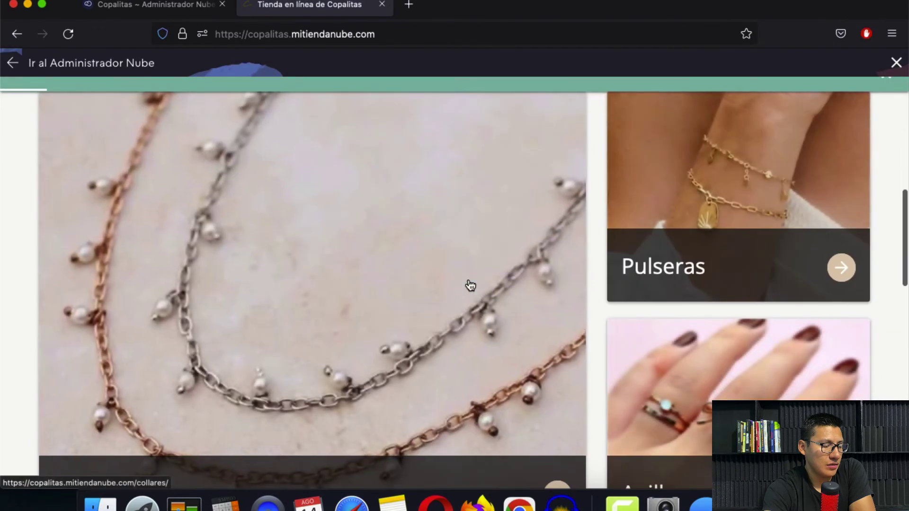
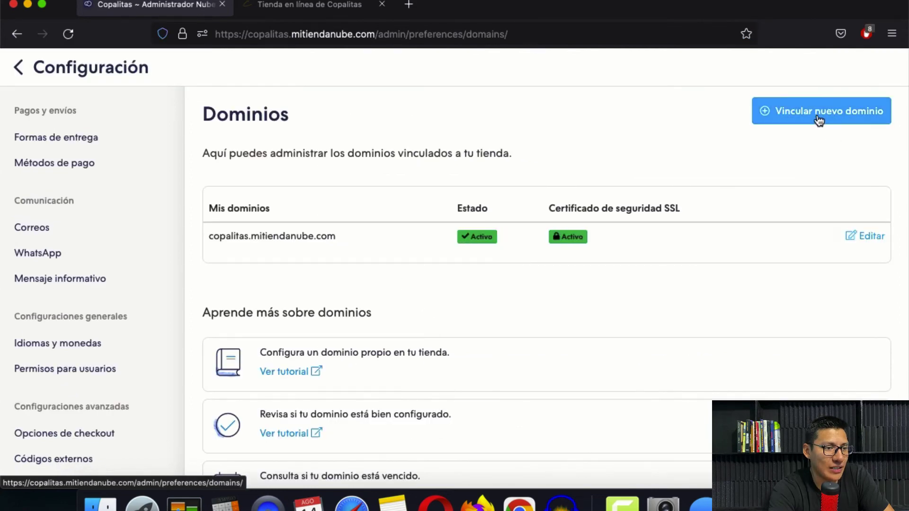
Step: Open the form for linking a new domain in the Dominios settings and follow its link to GoDaddy
{"action": "left_click", "coordinate": [819, 120]}
{"action": "scroll", "coordinate": [609, 191], "scroll_direction": "down", "scroll_amount": 2}
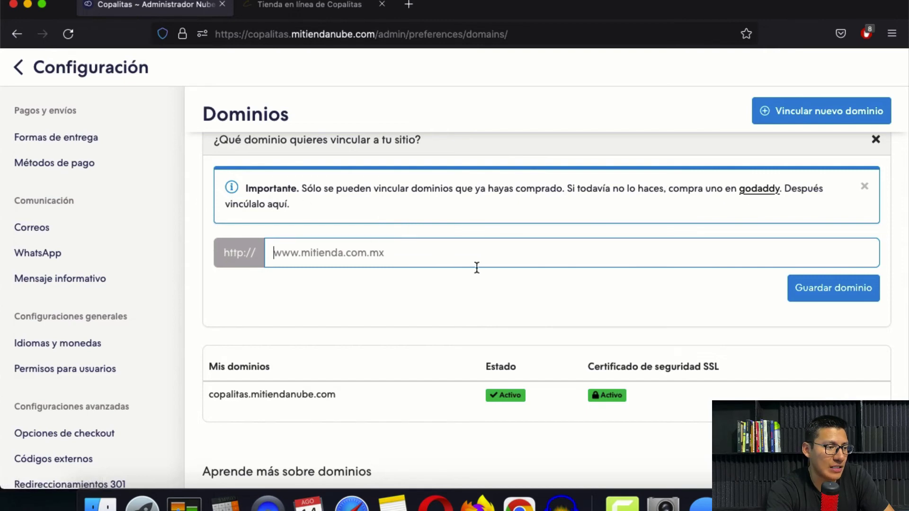
{"action": "left_click", "coordinate": [758, 189]}
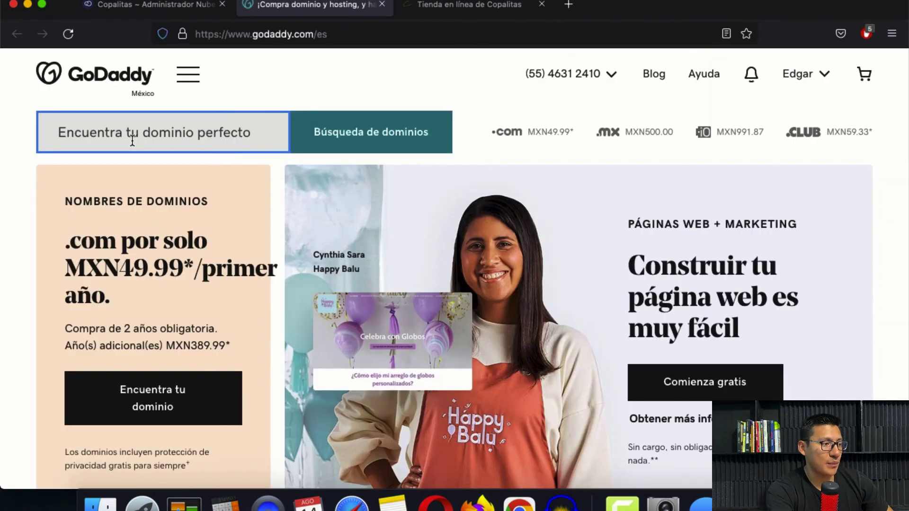
Step: Search GoDaddy for the domain name copalita and review the offered domains and their prices
{"action": "type", "text": "copalita"}
{"action": "key", "text": "Return"}
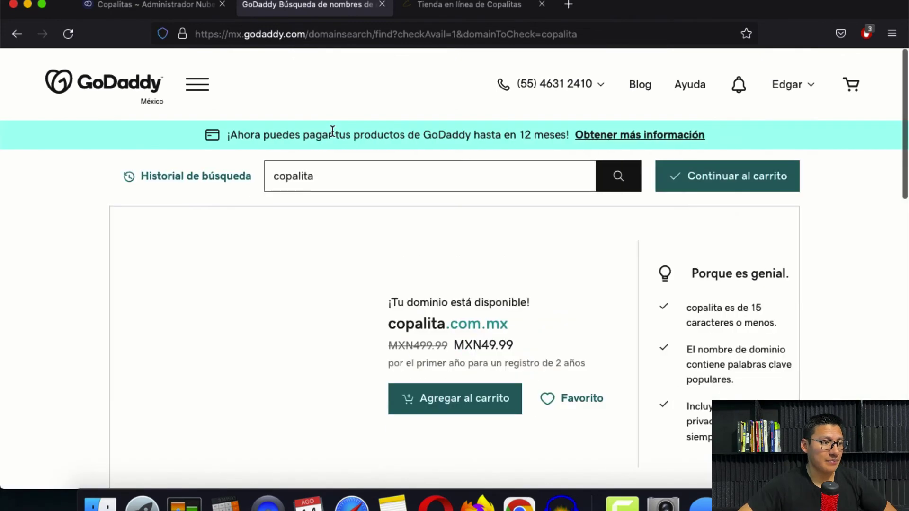
{"action": "scroll", "coordinate": [284, 332], "scroll_direction": "down", "scroll_amount": 2}
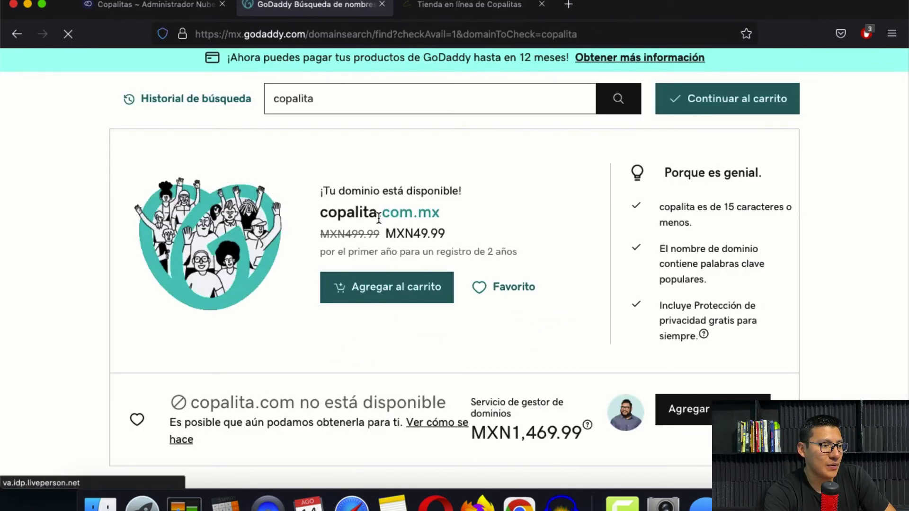
{"action": "scroll", "coordinate": [360, 419], "scroll_direction": "down", "scroll_amount": 6}
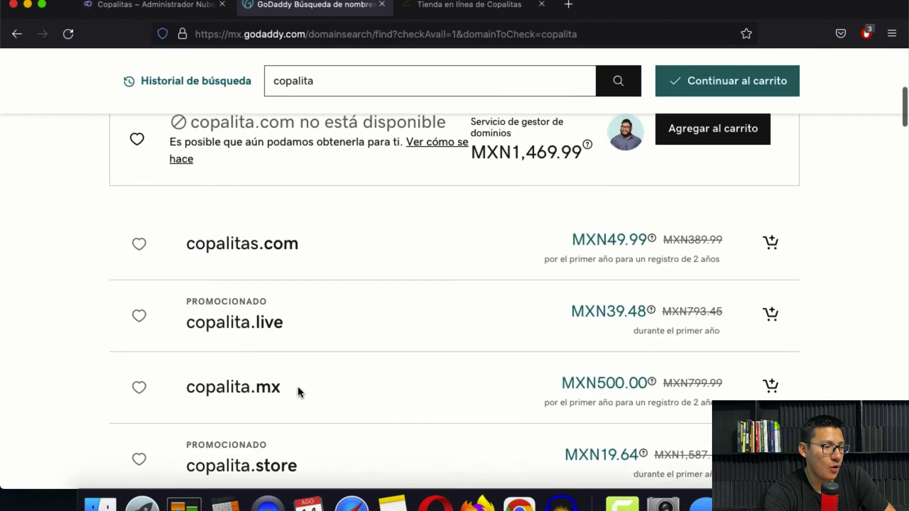
{"action": "scroll", "coordinate": [407, 404], "scroll_direction": "down", "scroll_amount": 4}
{"action": "scroll", "coordinate": [406, 404], "scroll_direction": "up", "scroll_amount": 10}
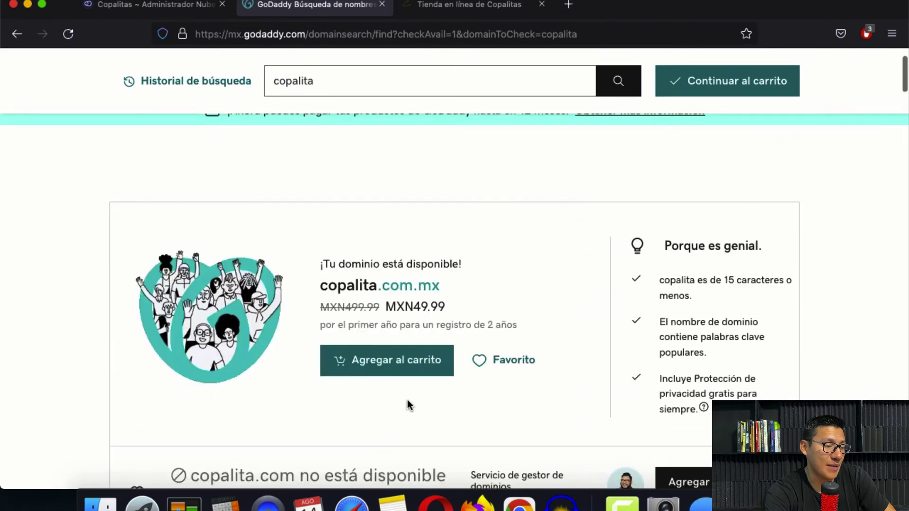
Step: Return to the store's Dominios settings and review where to enter and save the purchased domain
{"action": "key", "text": "ctrl+shift+Tab"}
{"action": "scroll", "coordinate": [745, 384], "scroll_direction": "down", "scroll_amount": 1}
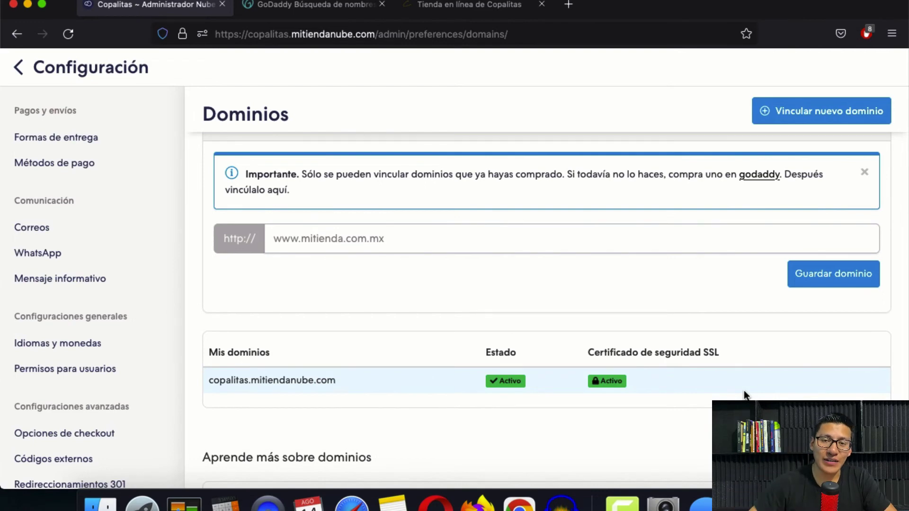
{"action": "left_click", "coordinate": [397, 235]}
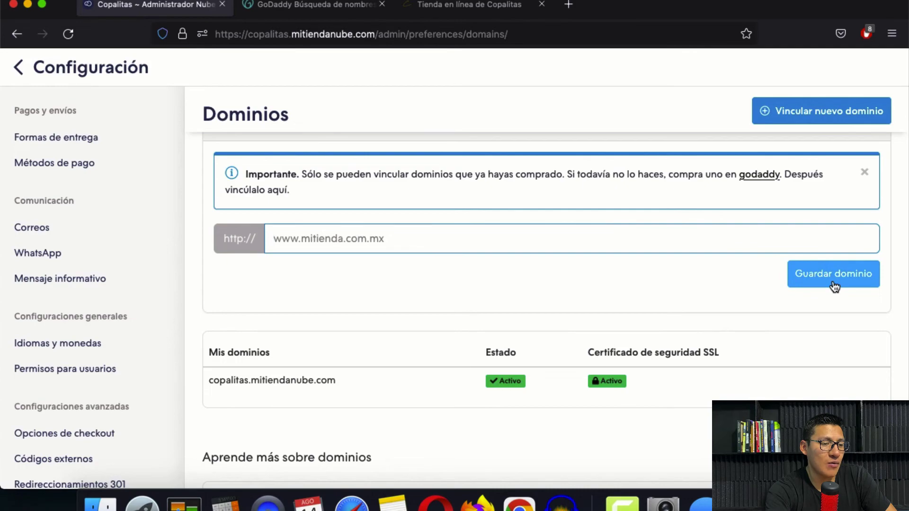
{"action": "scroll", "coordinate": [828, 382], "scroll_direction": "down", "scroll_amount": 5}
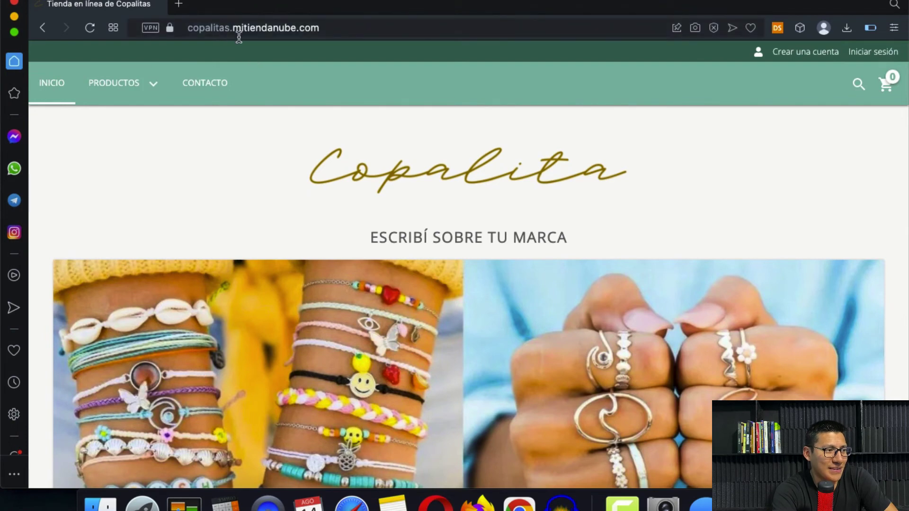
Step: Examine the public storefront's home page in Opera, from the banner through the featured products to the footer
{"action": "scroll", "coordinate": [502, 264], "scroll_direction": "down", "scroll_amount": 15}
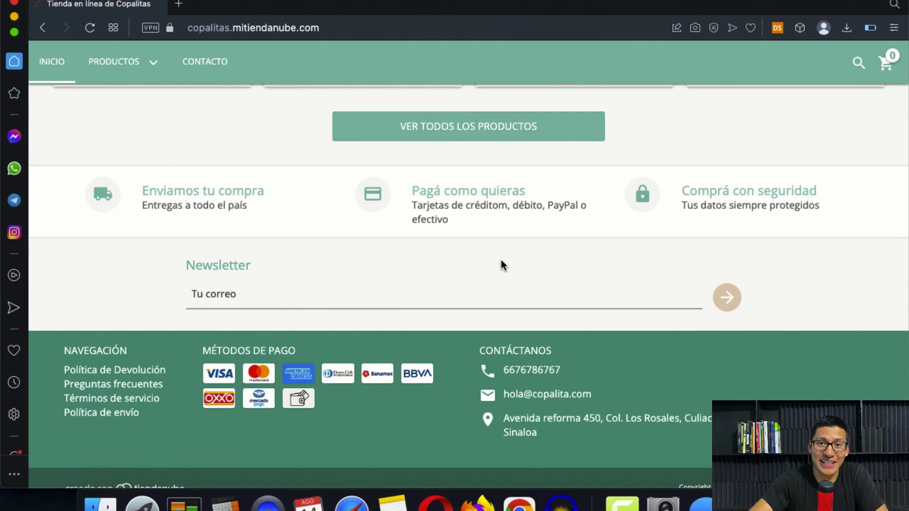
{"action": "scroll", "coordinate": [501, 265], "scroll_direction": "up", "scroll_amount": 10}
{"action": "scroll", "coordinate": [501, 265], "scroll_direction": "down", "scroll_amount": 5}
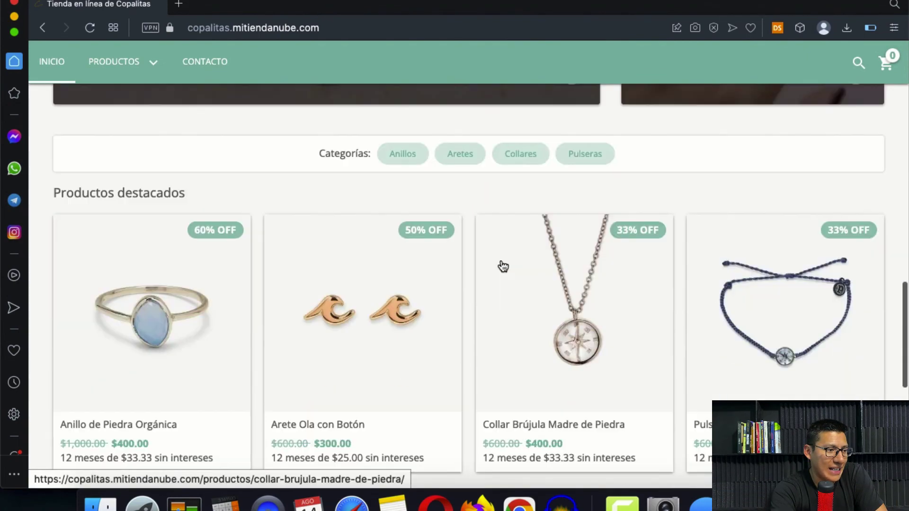
Step: Add one Arete Ola con Botón in Plata to the cart and start the purchase
{"action": "left_click", "coordinate": [431, 325]}
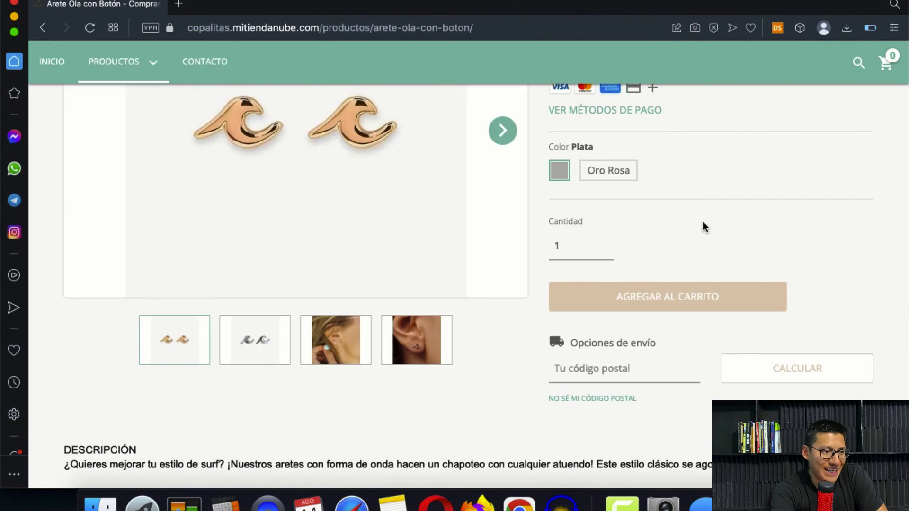
{"action": "left_click", "coordinate": [670, 302]}
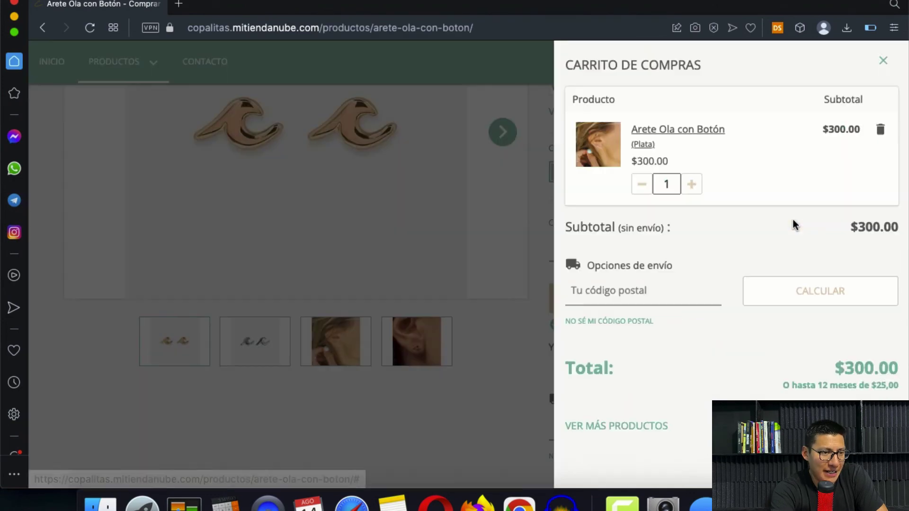
{"action": "left_click", "coordinate": [805, 427]}
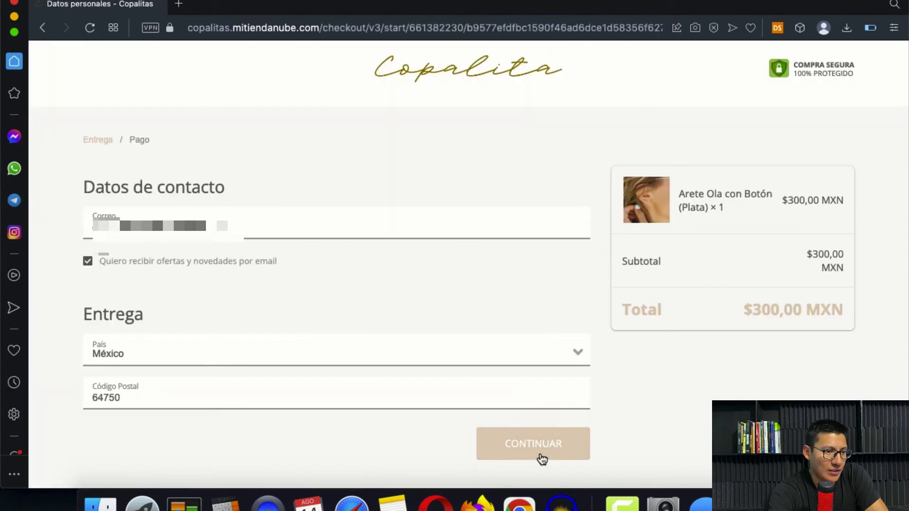
Step: Choose Fedex Envío Standard for home delivery and place the order with cash payment at Oxxo
{"action": "left_click", "coordinate": [543, 455]}
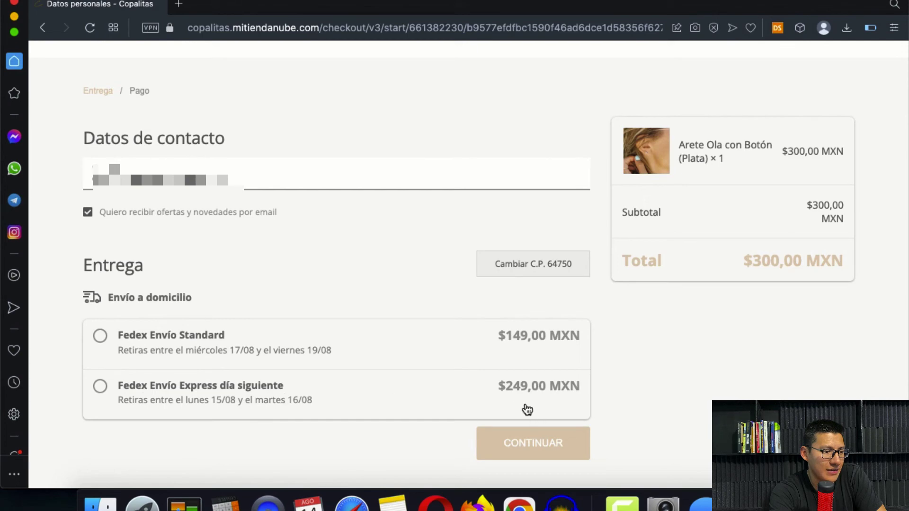
{"action": "left_click", "coordinate": [100, 338]}
{"action": "scroll", "coordinate": [219, 272], "scroll_direction": "down", "scroll_amount": 7}
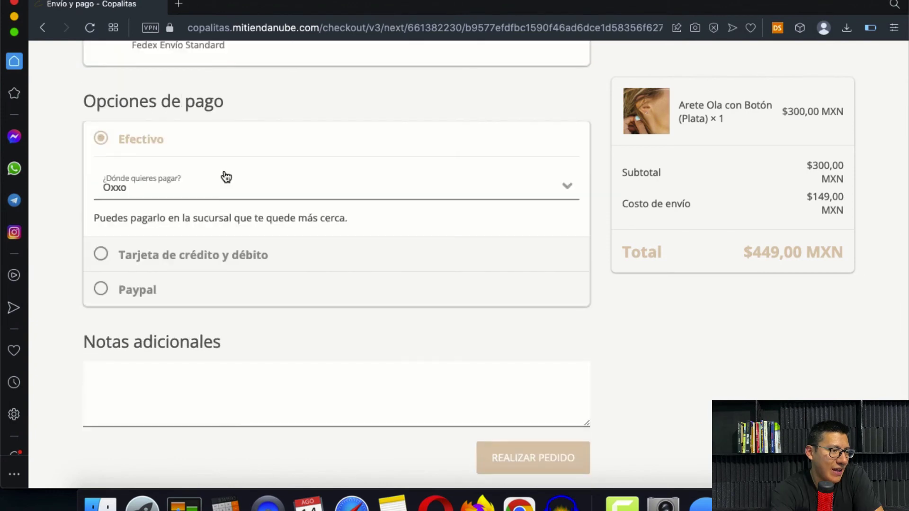
{"action": "left_click", "coordinate": [532, 457]}
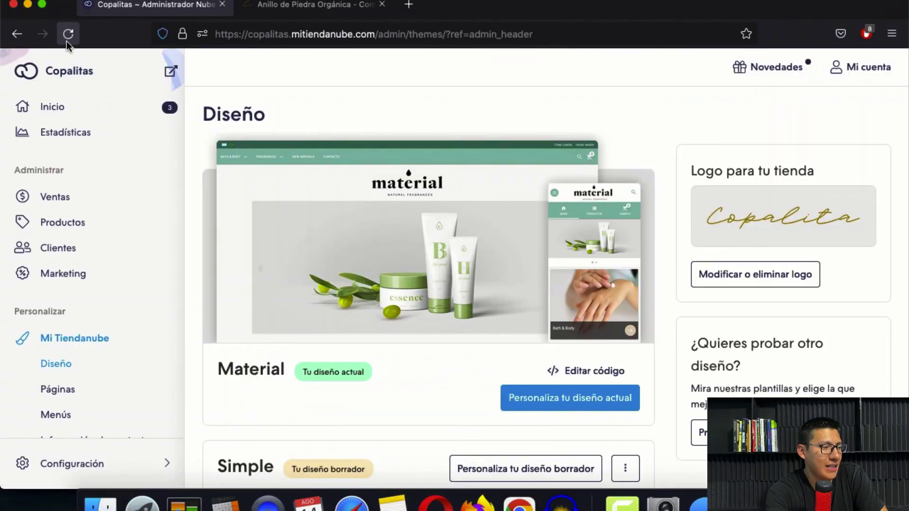
Step: Back in the administration, reload the page and open the new order from the sales list to review its details
{"action": "left_click", "coordinate": [67, 34]}
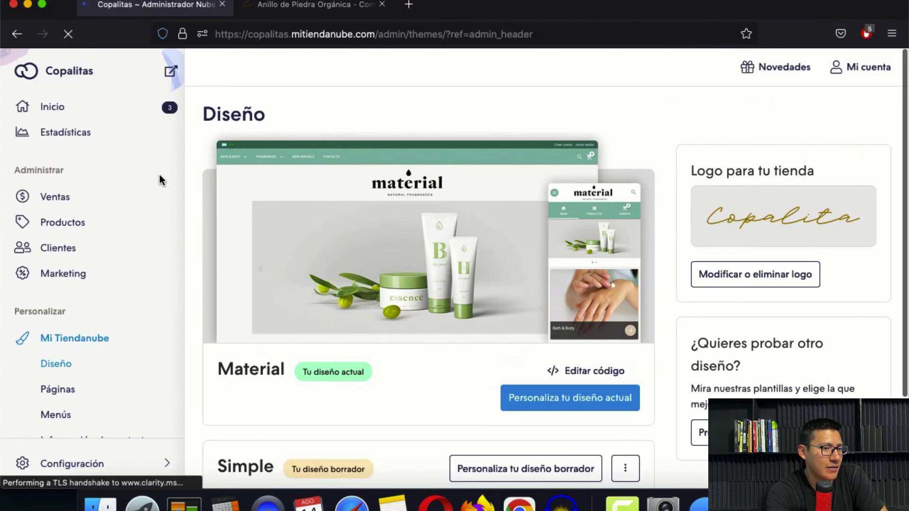
{"action": "left_click", "coordinate": [58, 194]}
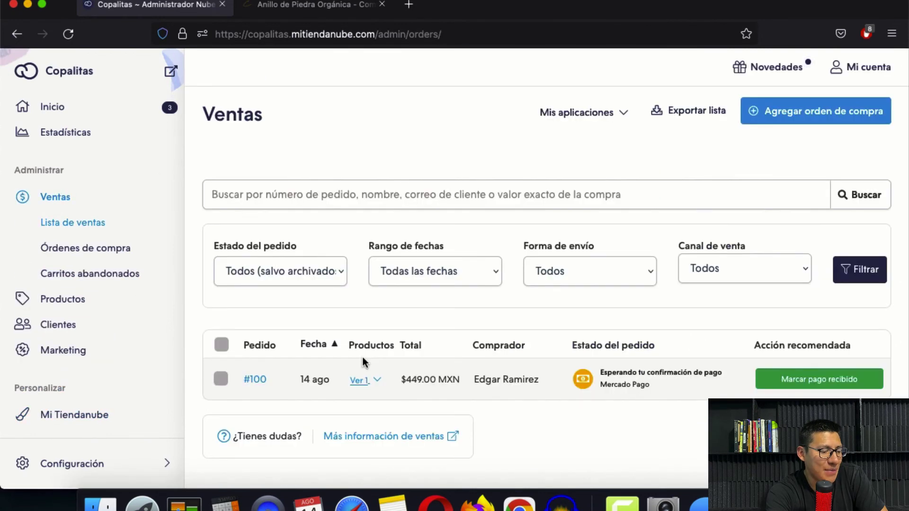
{"action": "left_click", "coordinate": [250, 381]}
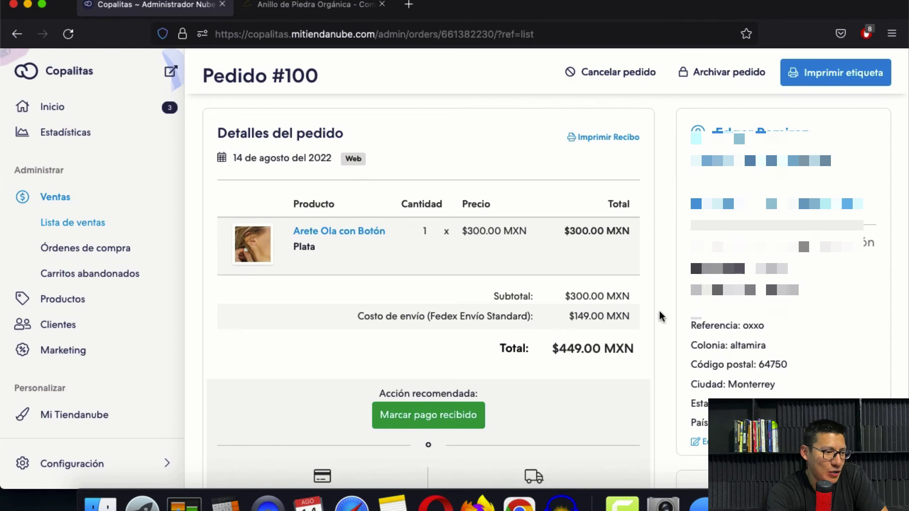
{"action": "scroll", "coordinate": [523, 448], "scroll_direction": "up", "scroll_amount": 1}
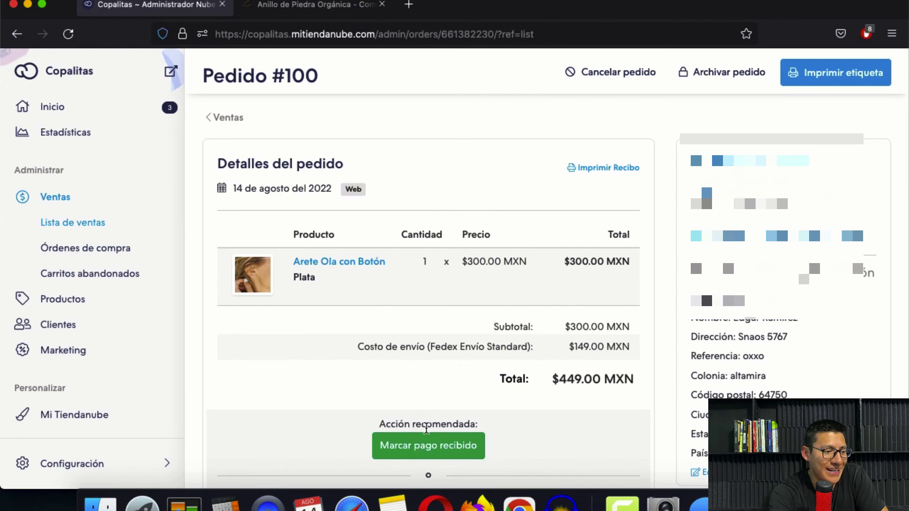
Step: Mark the order's payment as received and the order as packed
{"action": "left_click", "coordinate": [432, 457]}
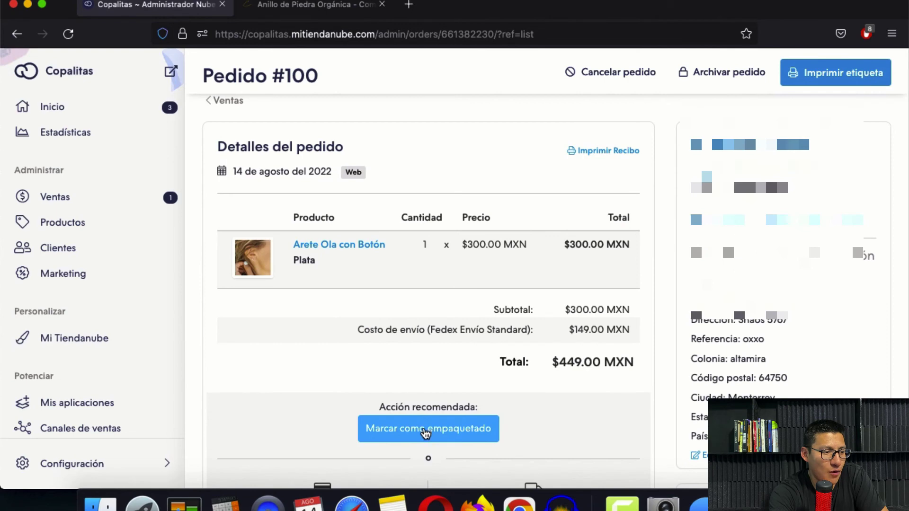
{"action": "left_click", "coordinate": [425, 432]}
Step: Enter the order's shipment tracking code and notify the customer of the shipment by e-mail
{"action": "left_click", "coordinate": [436, 428]}
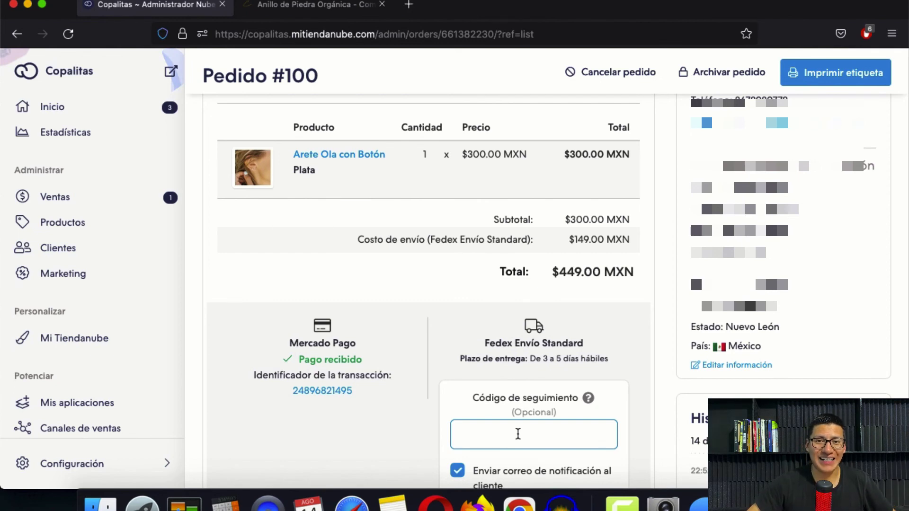
{"action": "type", "text": "3333333333333"}
{"action": "scroll", "coordinate": [559, 445], "scroll_direction": "down", "scroll_amount": 2}
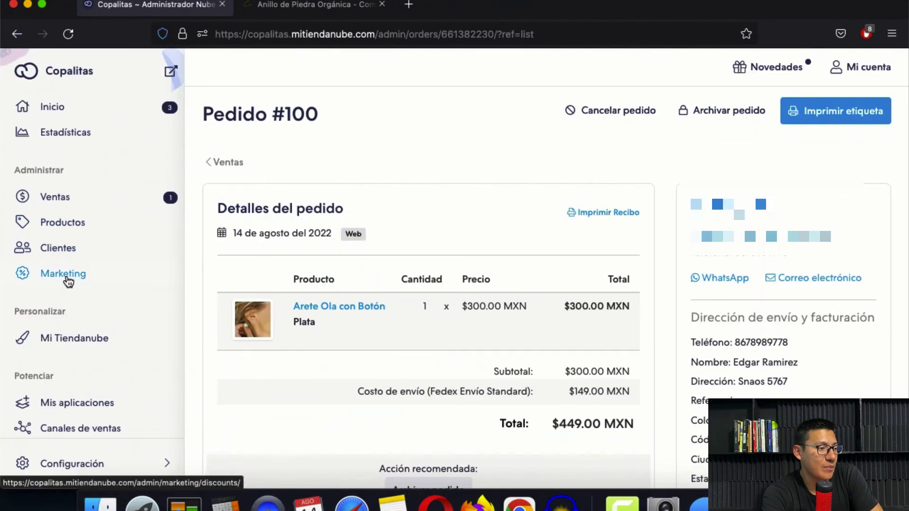
Step: Start a new discount coupon with the code copalita10, giving a discount of 10% of the total
{"action": "left_click", "coordinate": [67, 278]}
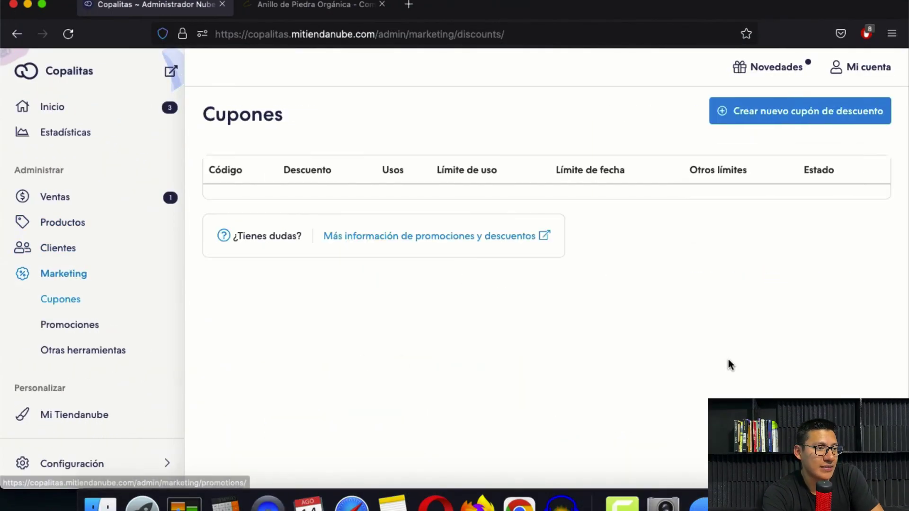
{"action": "left_click", "coordinate": [799, 112]}
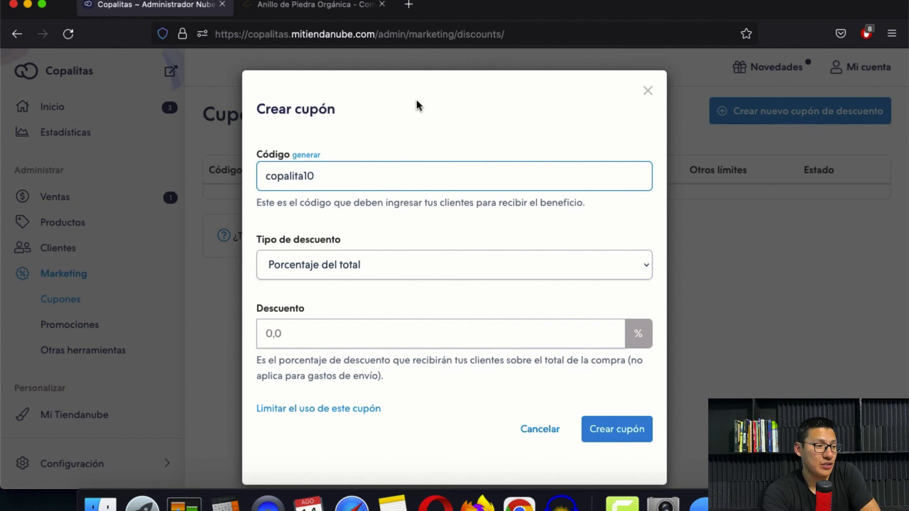
{"action": "key", "text": "Tab"}
{"action": "scroll", "coordinate": [320, 230], "scroll_direction": "down", "scroll_amount": 1}
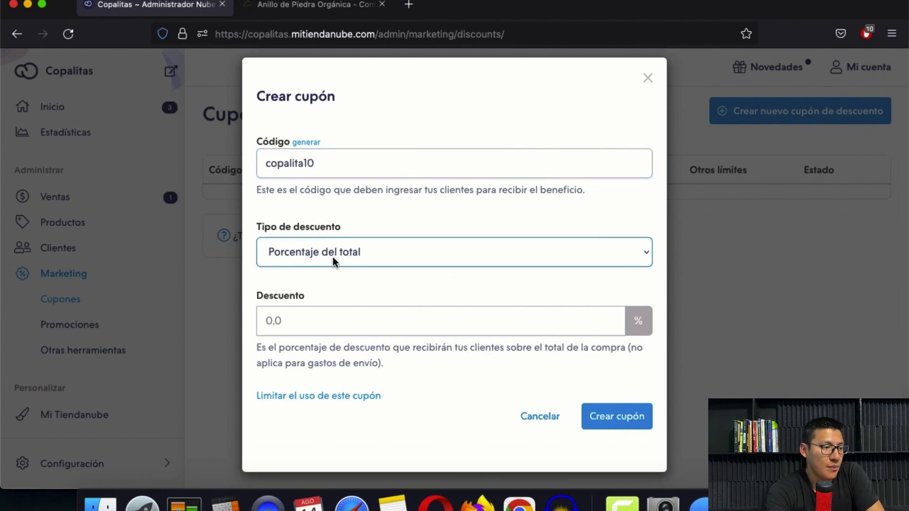
{"action": "left_click", "coordinate": [365, 329]}
{"action": "type", "text": "10"}
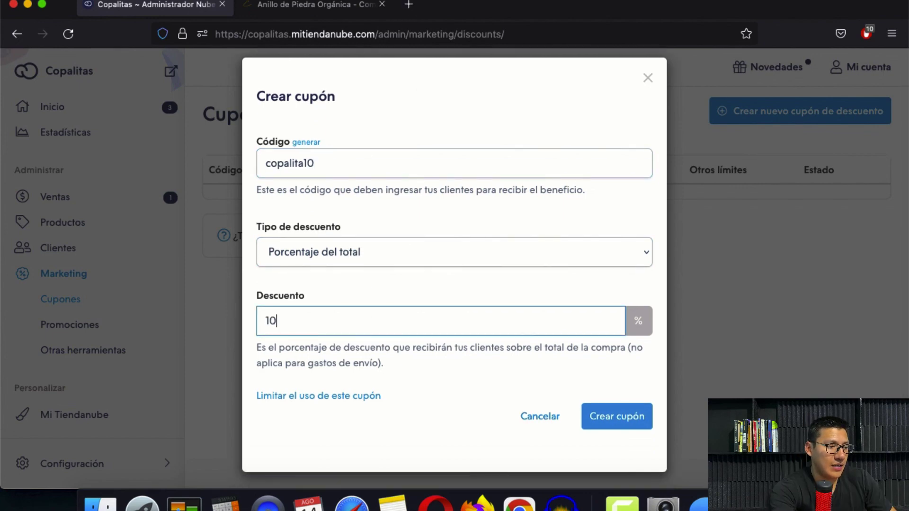
{"action": "scroll", "coordinate": [384, 369], "scroll_direction": "down", "scroll_amount": 1}
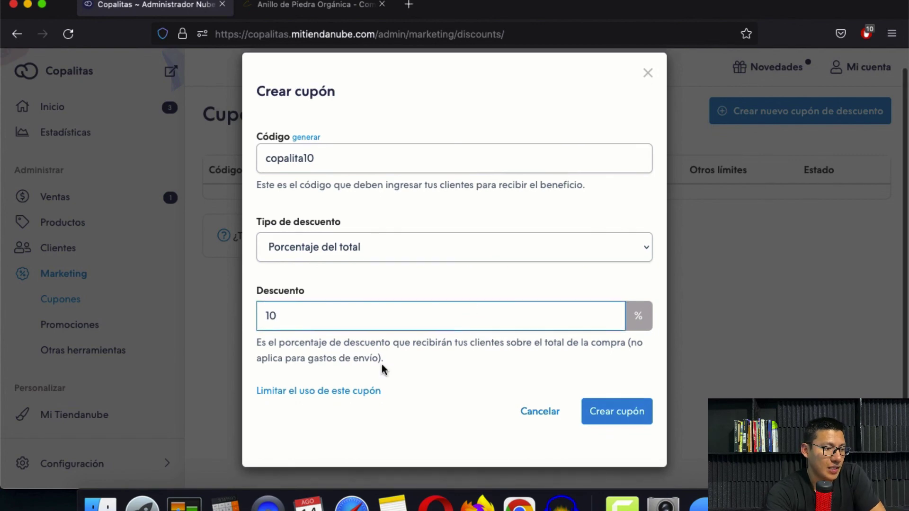
Step: Review the coupon's usage, cart value, category and date limits, leave them all unrestricted, and create the coupon
{"action": "left_click", "coordinate": [310, 394]}
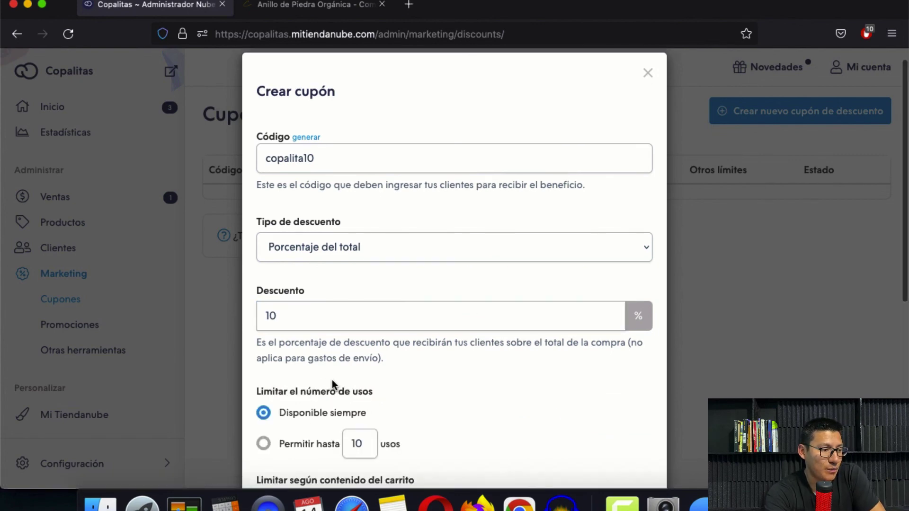
{"action": "scroll", "coordinate": [332, 384], "scroll_direction": "down", "scroll_amount": 3}
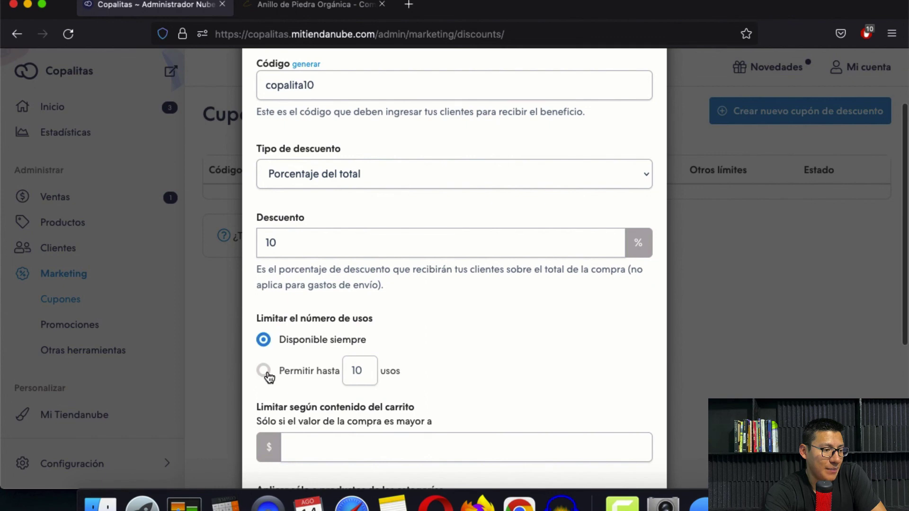
{"action": "scroll", "coordinate": [269, 376], "scroll_direction": "down", "scroll_amount": 6}
{"action": "left_click", "coordinate": [318, 306]}
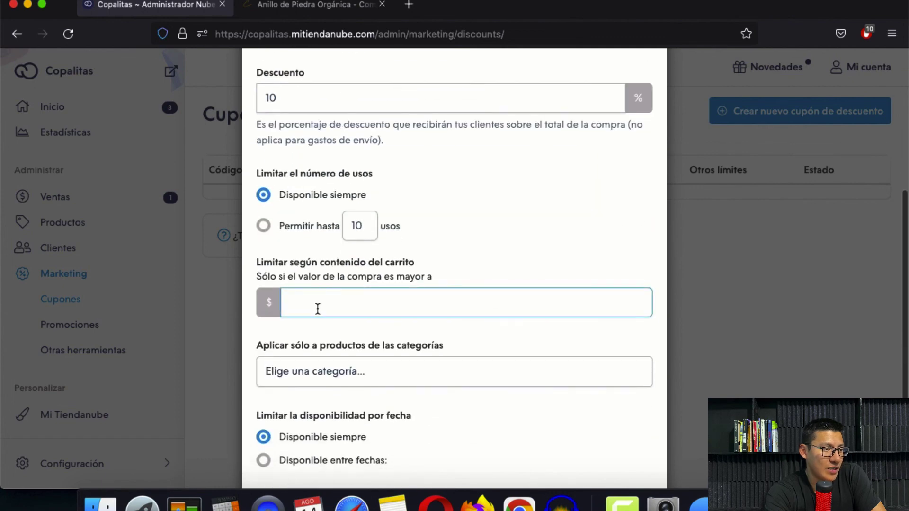
{"action": "scroll", "coordinate": [318, 309], "scroll_direction": "down", "scroll_amount": 2}
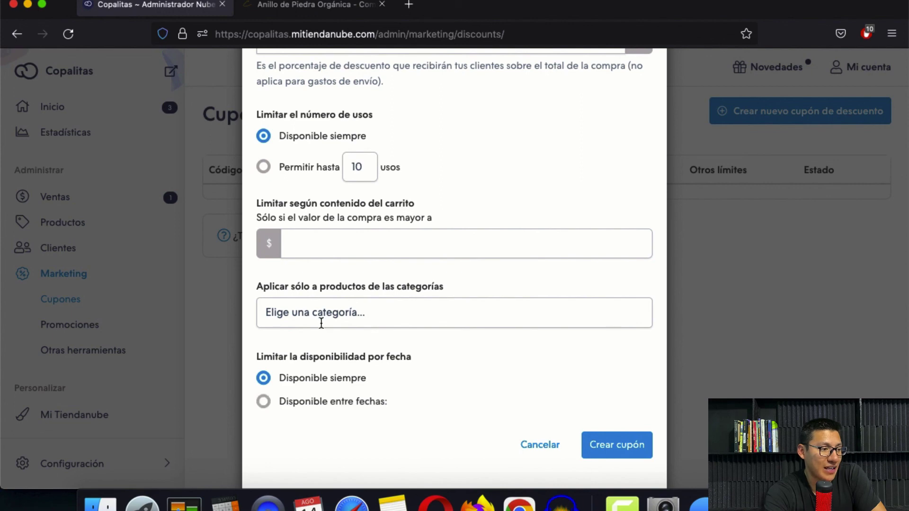
{"action": "left_click", "coordinate": [337, 308]}
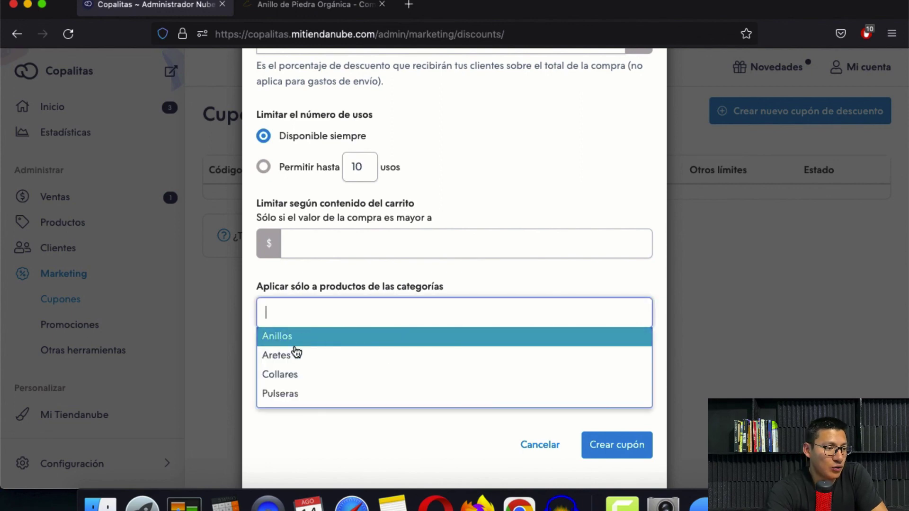
{"action": "left_click", "coordinate": [315, 447]}
{"action": "scroll", "coordinate": [416, 370], "scroll_direction": "up", "scroll_amount": 5}
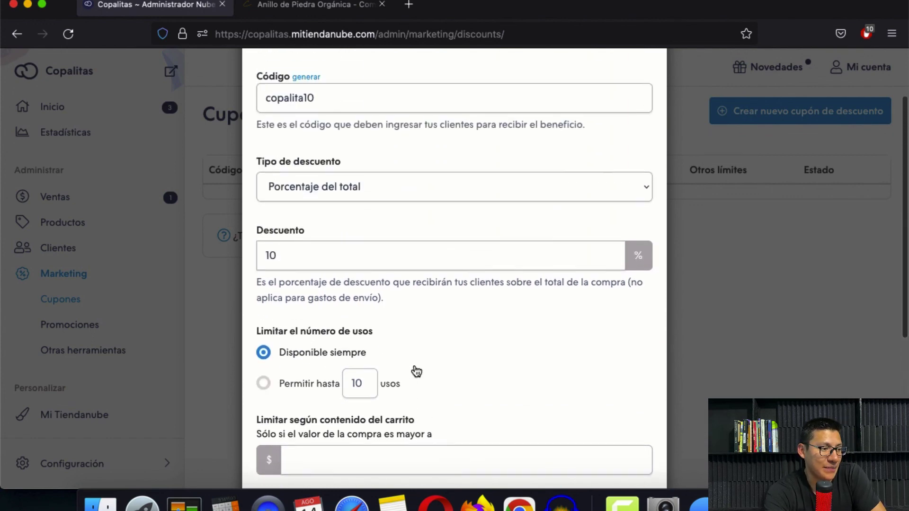
{"action": "scroll", "coordinate": [520, 407], "scroll_direction": "down", "scroll_amount": 5}
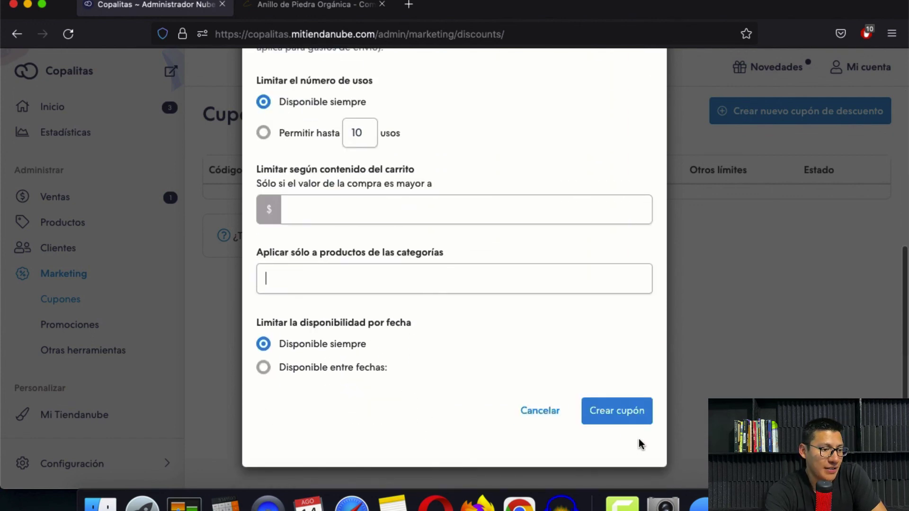
{"action": "left_click", "coordinate": [622, 420]}
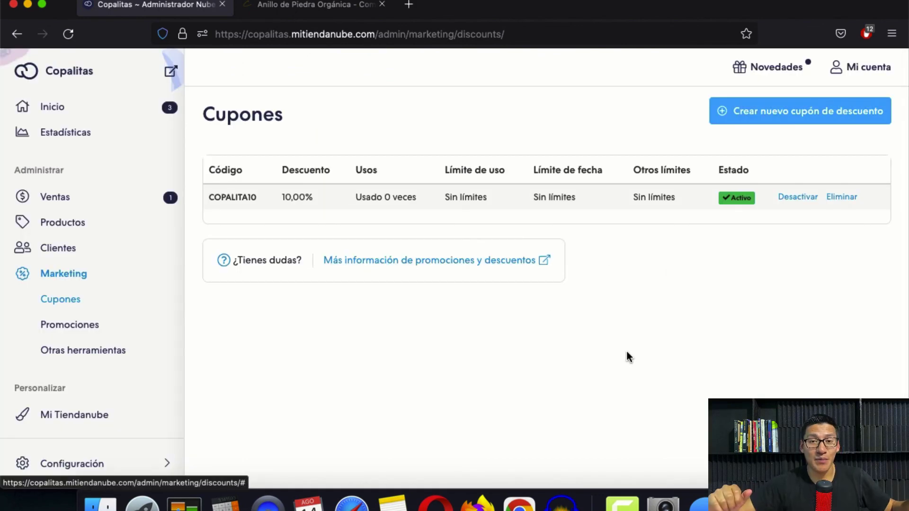
Step: Create a promotion named "Fin de temporada" with a 2x1 discount that applies to all products
{"action": "left_click", "coordinate": [86, 326]}
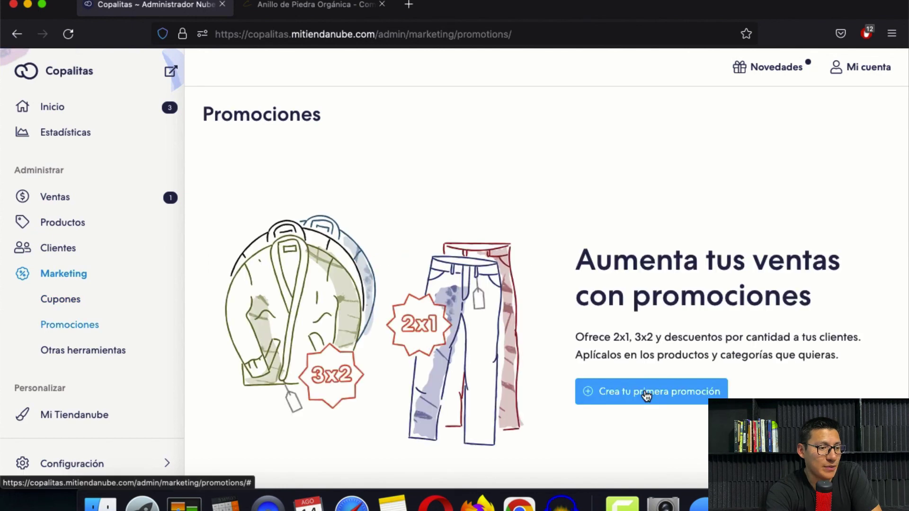
{"action": "left_click", "coordinate": [647, 396]}
{"action": "type", "text": "Fin d"}
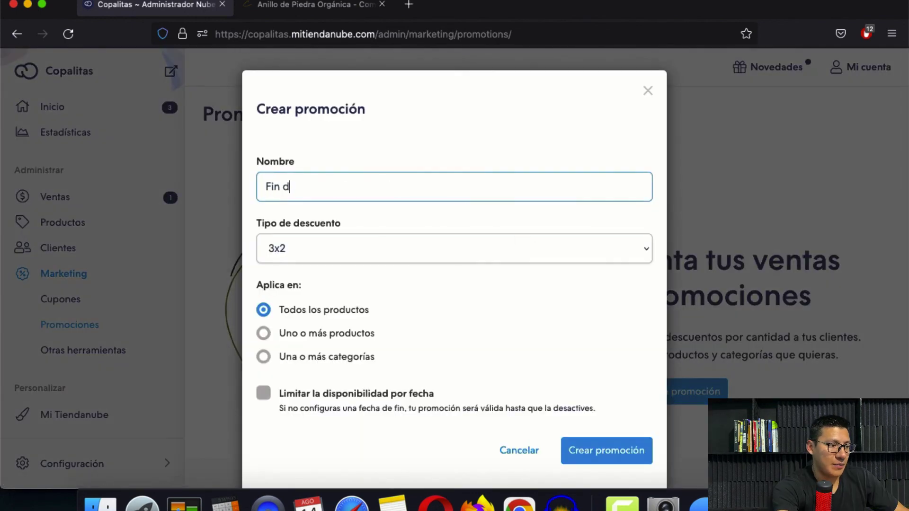
{"action": "type", "text": "e temporada"}
{"action": "left_click", "coordinate": [328, 259]}
{"action": "left_click", "coordinate": [328, 258]}
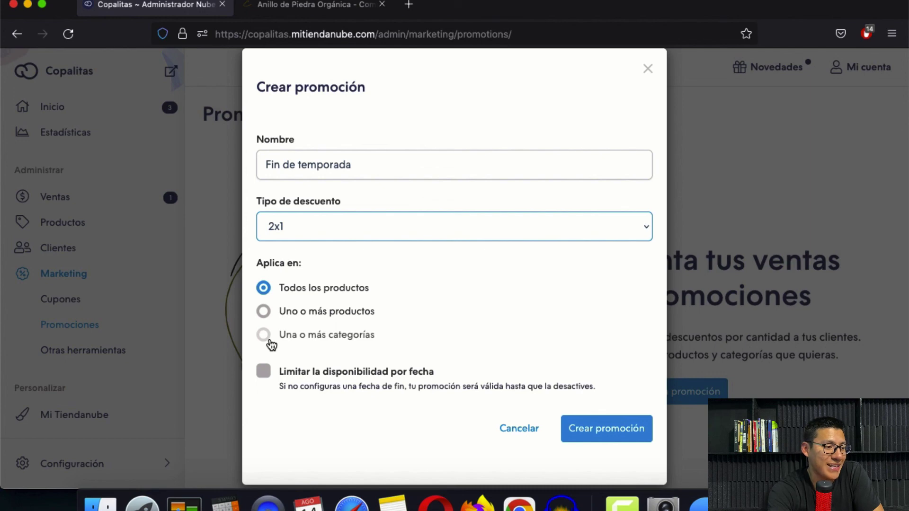
{"action": "left_click", "coordinate": [619, 432]}
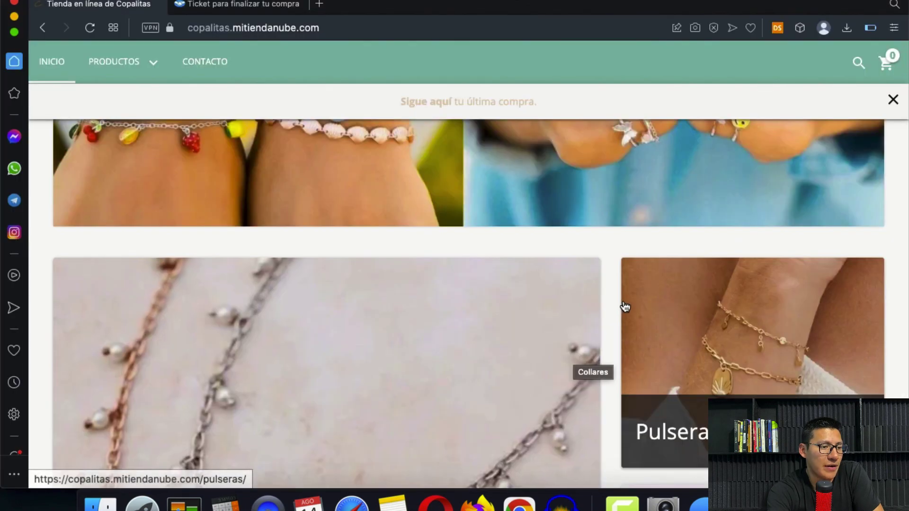
Step: In the public storefront, examine the featured products on the home page for the promotion label
{"action": "scroll", "coordinate": [615, 319], "scroll_direction": "down", "scroll_amount": 5}
{"action": "scroll", "coordinate": [614, 320], "scroll_direction": "down", "scroll_amount": 6}
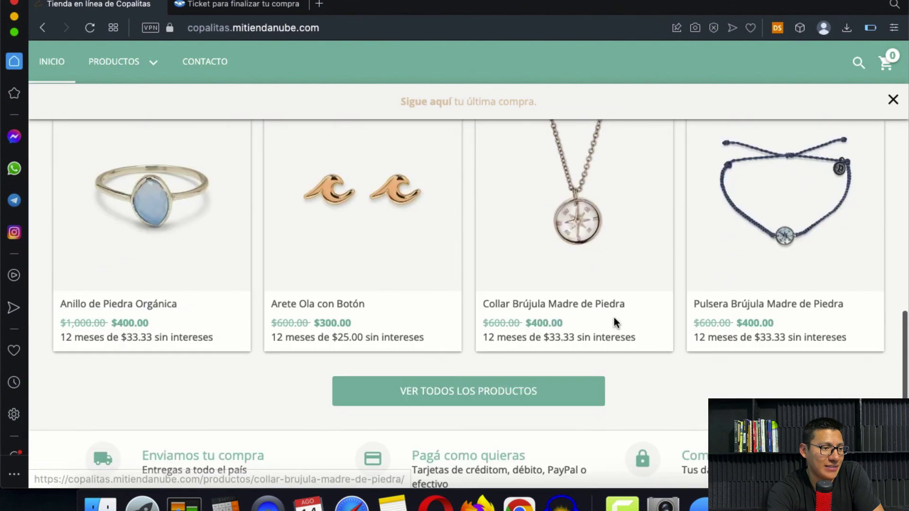
{"action": "scroll", "coordinate": [615, 320], "scroll_direction": "up", "scroll_amount": 2}
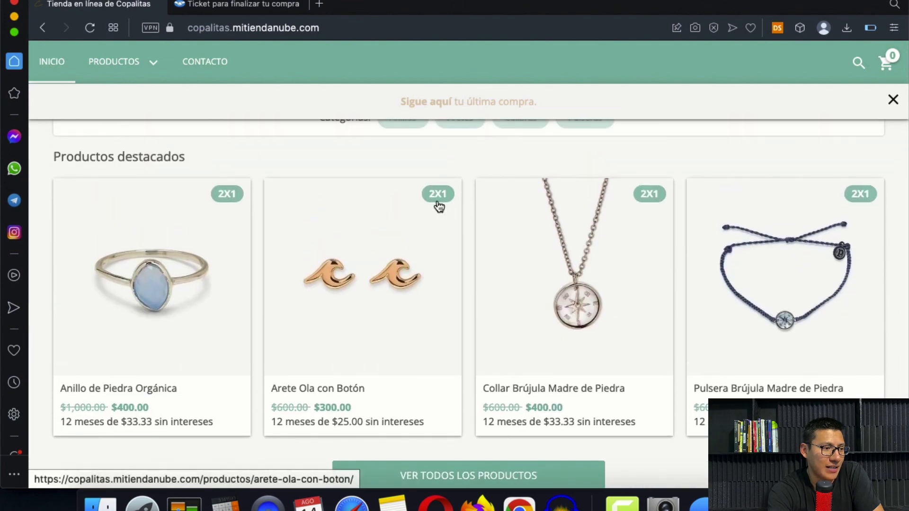